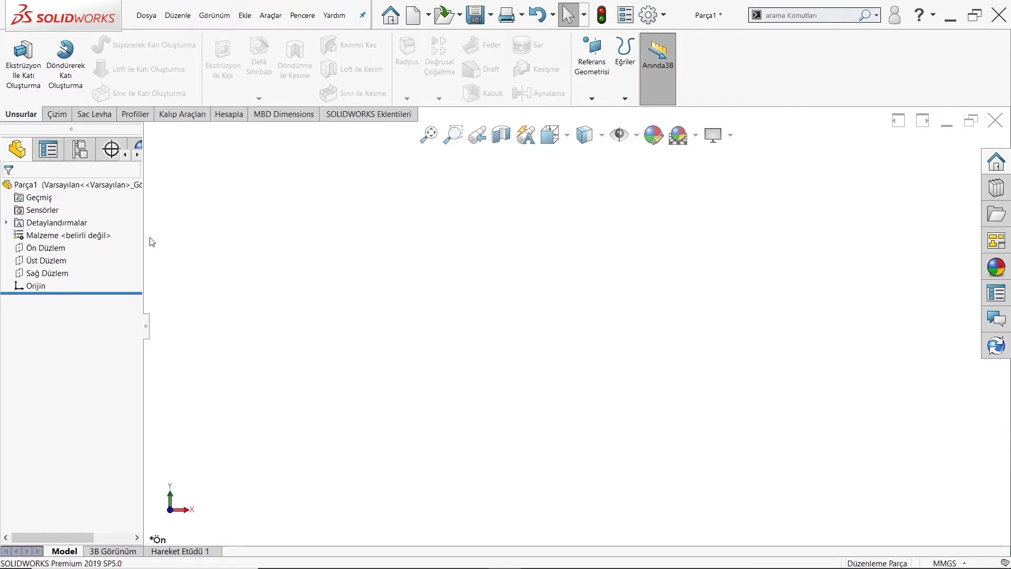
# Start a sketch on the Top Plane and draw a centre rectangle about the origin
pyautogui.click(46, 260)
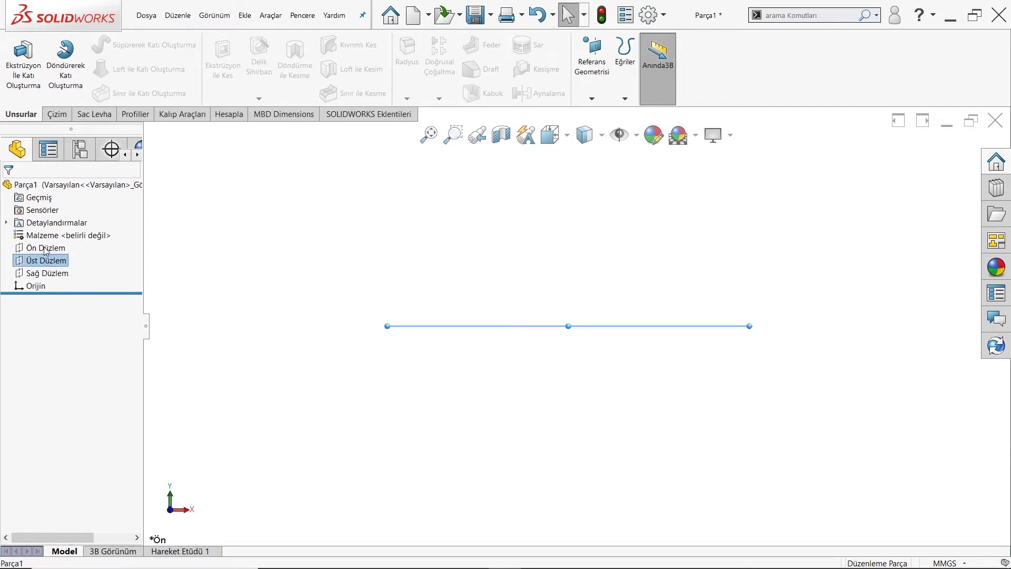
pyautogui.click(58, 240)
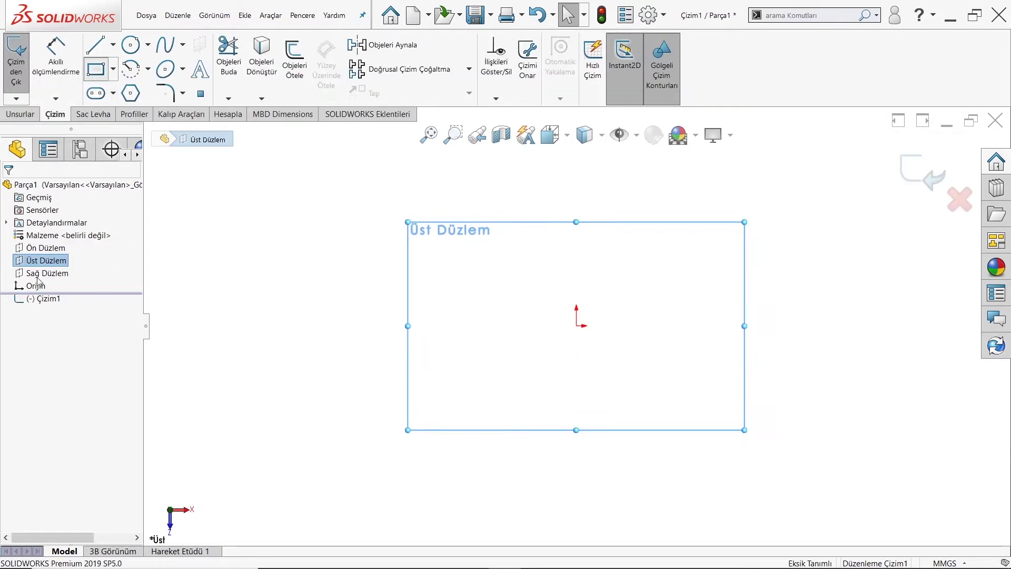
pyautogui.click(52, 229)
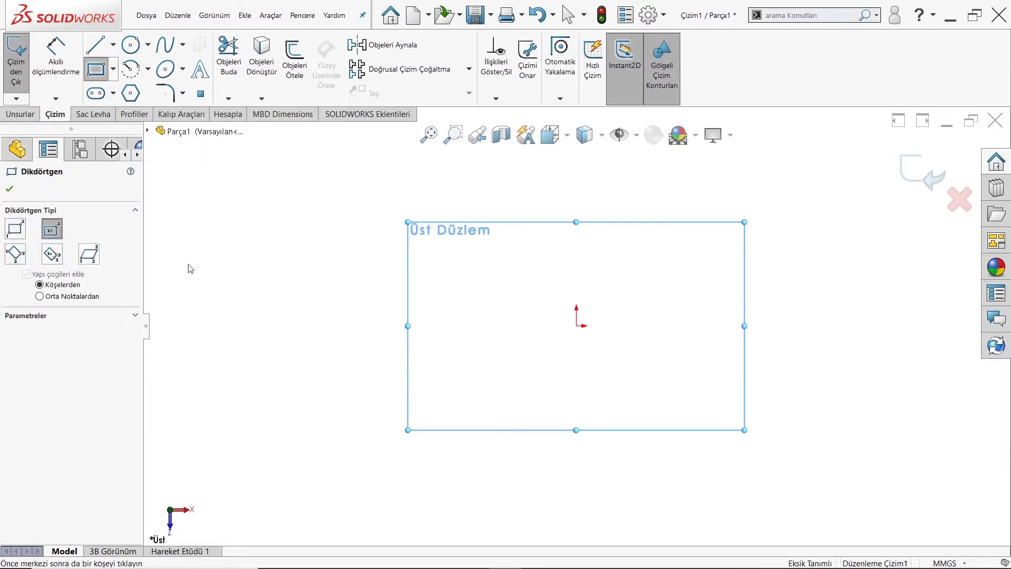
pyautogui.click(577, 326)
pyautogui.click(727, 229)
pyautogui.press('Escape')
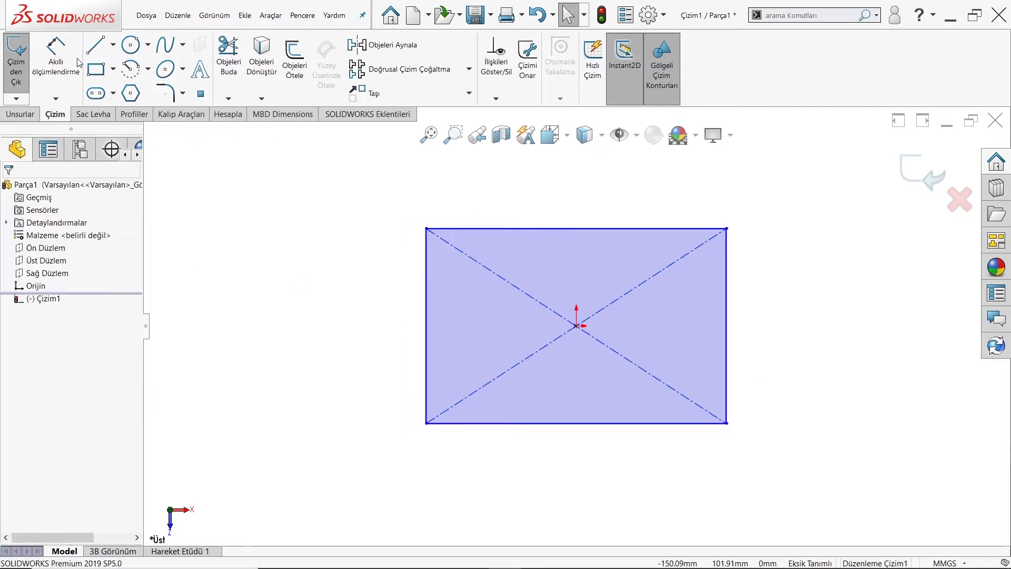
# Dimension the rectangle 80 mm wide and 60 mm tall
pyautogui.click(78, 62)
pyautogui.click(619, 230)
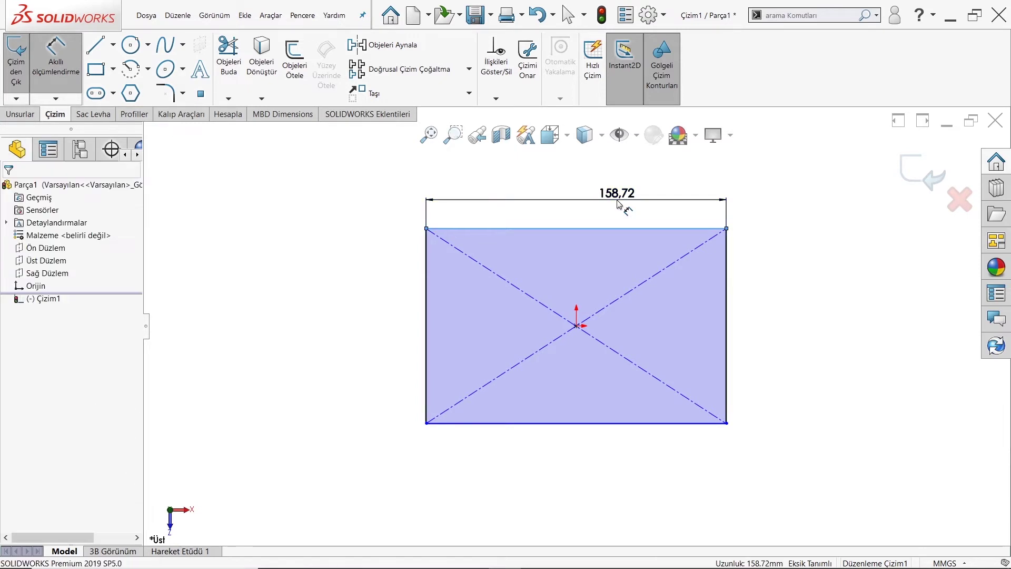
pyautogui.click(619, 202)
pyautogui.write('80')
pyautogui.press('Return')
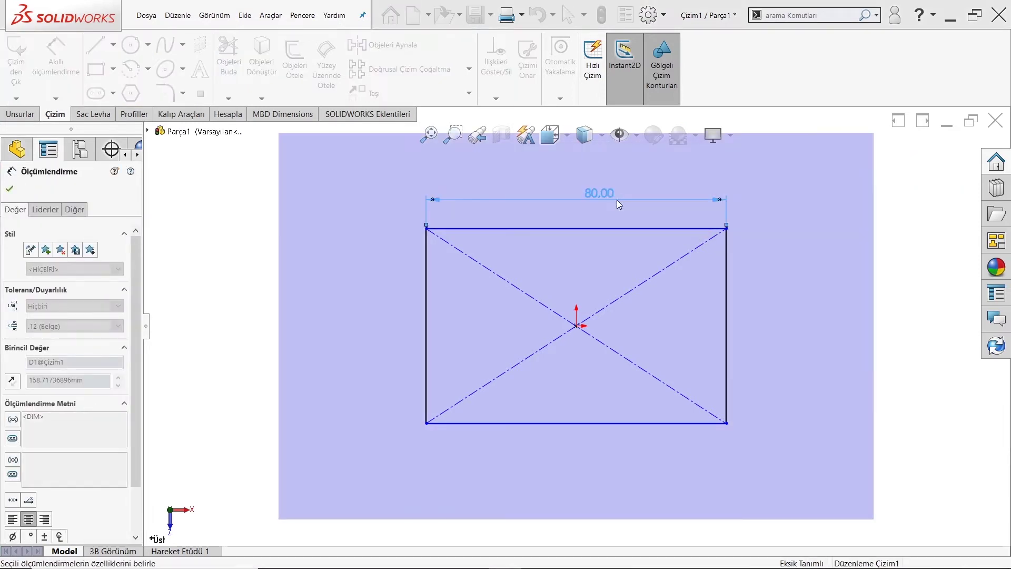
pyautogui.click(726, 295)
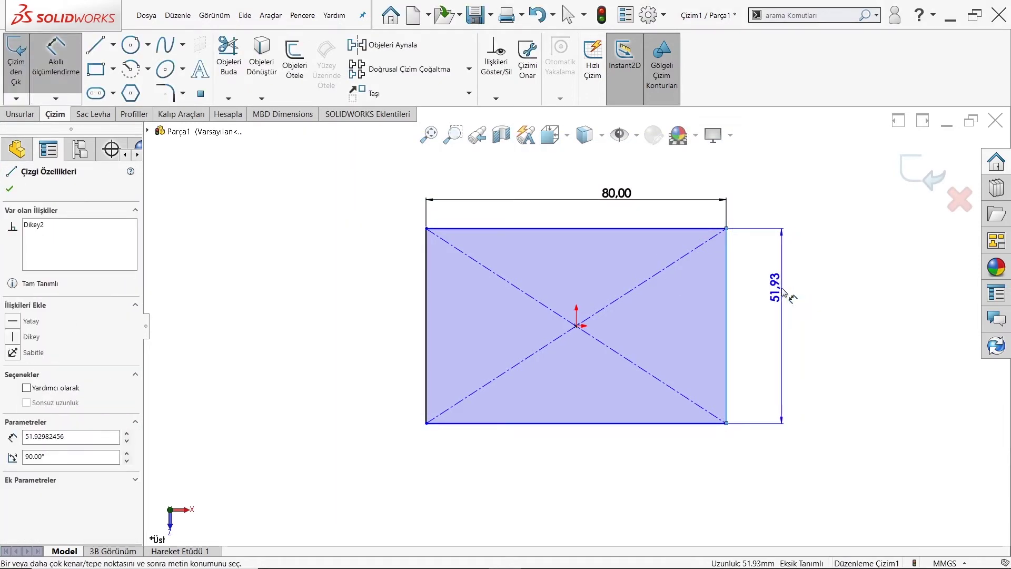
pyautogui.click(781, 292)
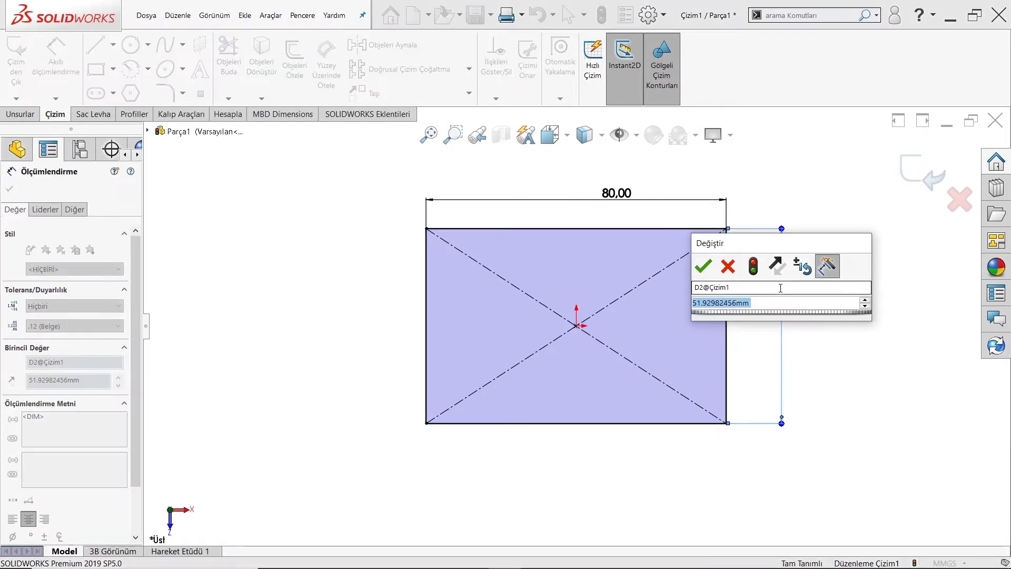
pyautogui.write('60')
pyautogui.press('Return')
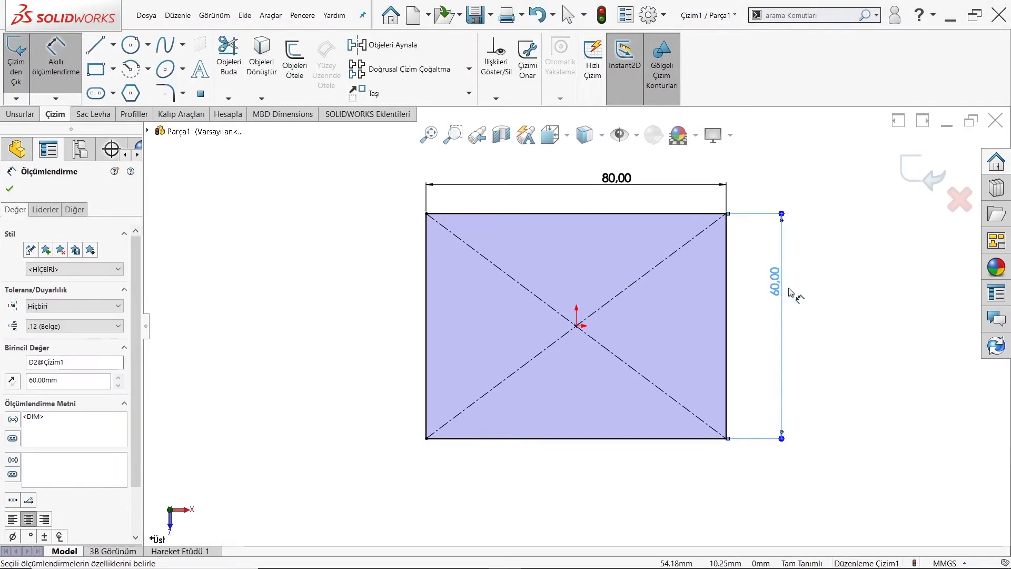
pyautogui.rightClick(711, 313)
pyautogui.click(737, 348)
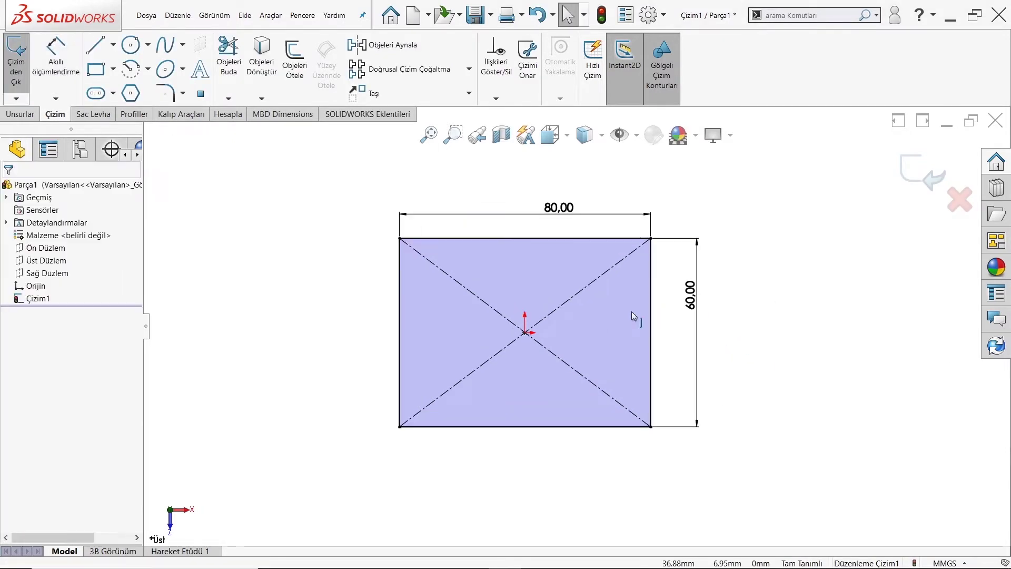
# Round all four corners of the 80 × 60 rectangle with 15 mm sketch fillets
pyautogui.click(167, 93)
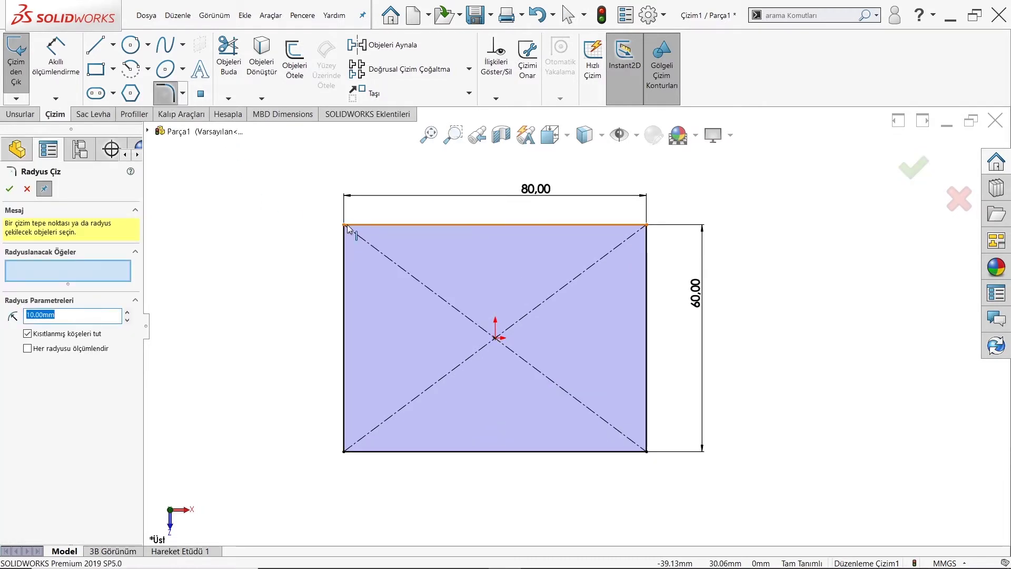
pyautogui.click(345, 226)
pyautogui.click(647, 225)
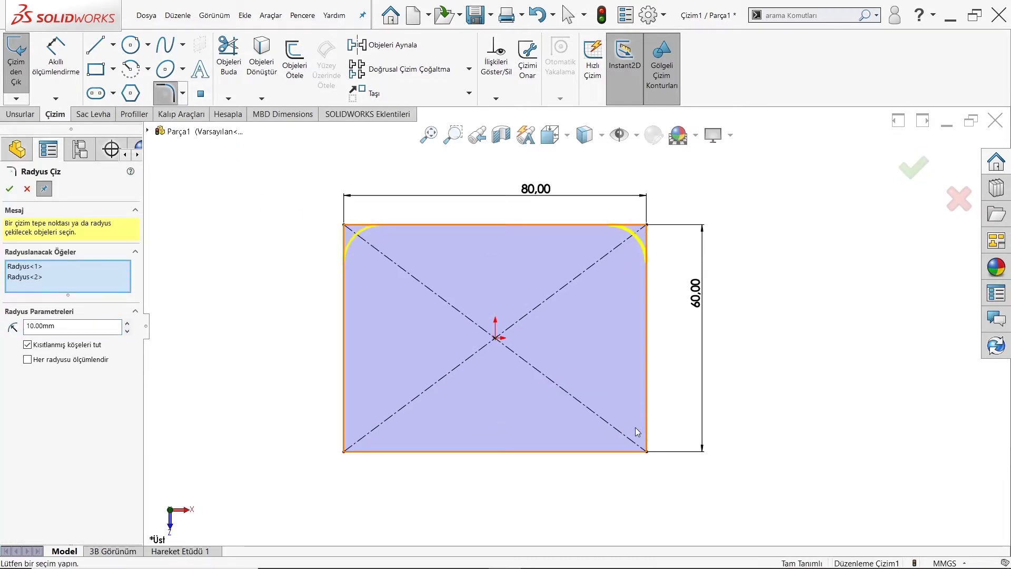
pyautogui.click(648, 453)
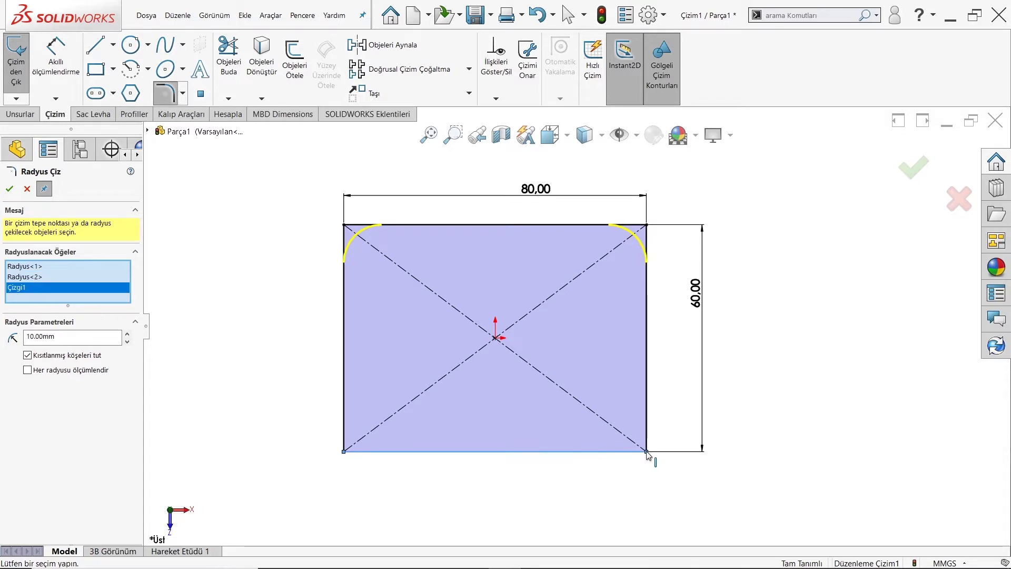
pyautogui.click(647, 452)
pyautogui.click(647, 453)
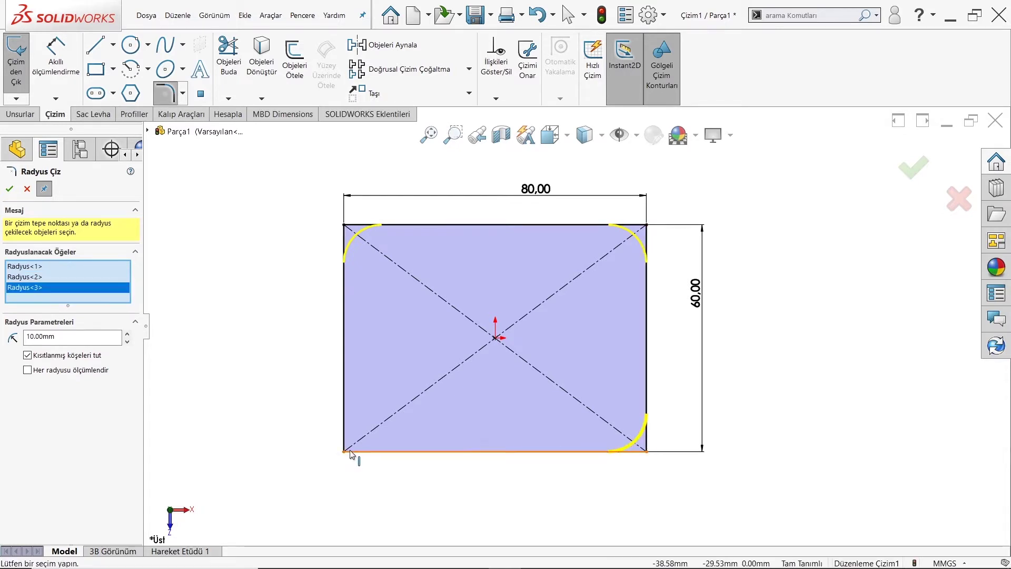
pyautogui.click(346, 452)
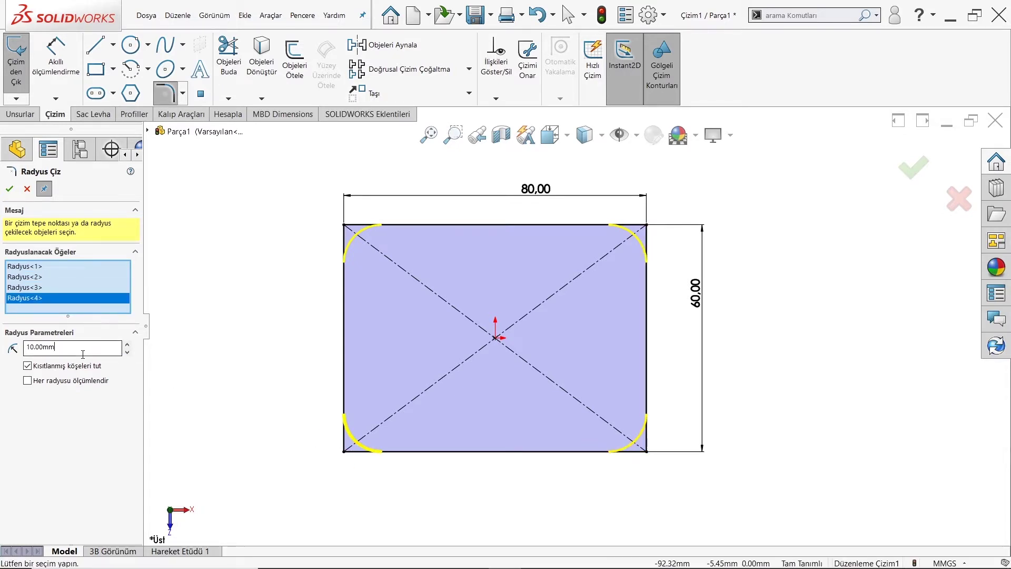
pyautogui.write('15')
pyautogui.press('Return')
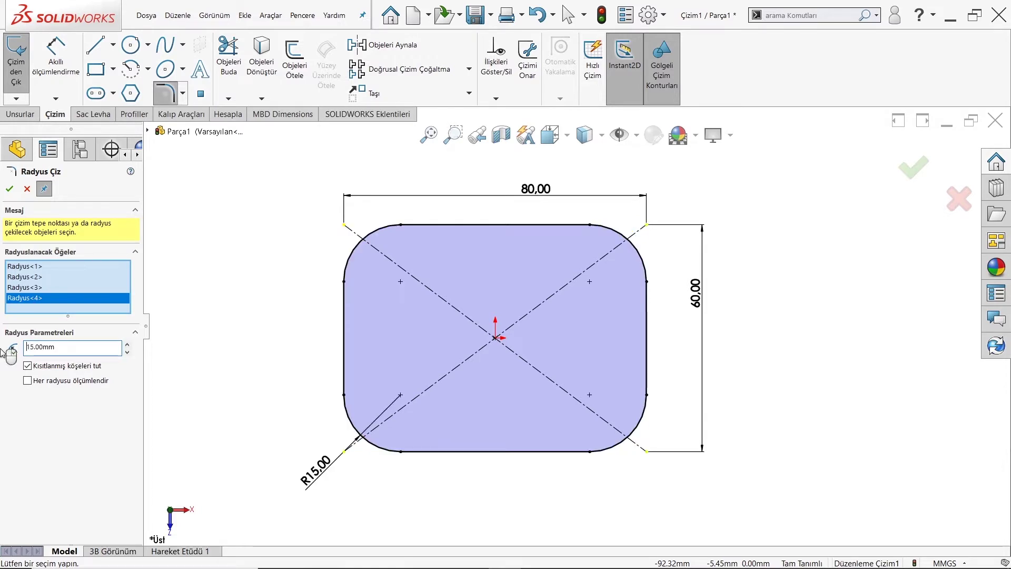
pyautogui.click(8, 189)
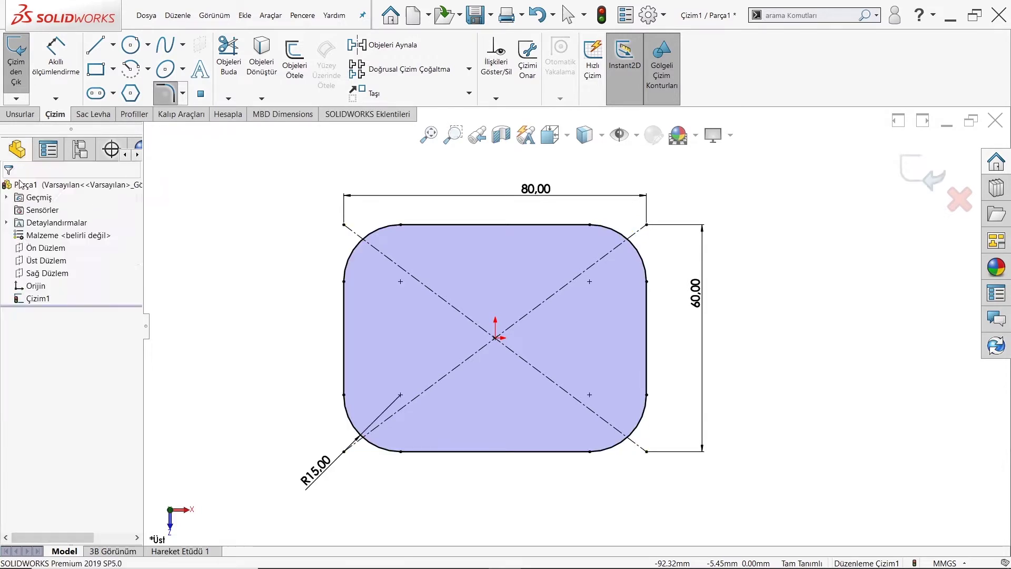
pyautogui.click(129, 48)
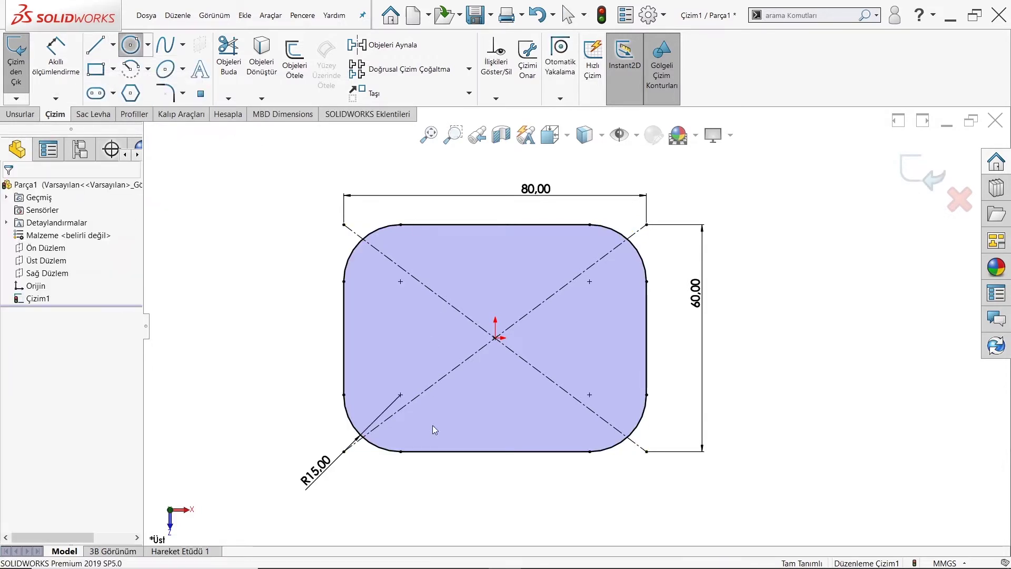
# Draw a vertical line joining the bottom and top edge midpoints
pyautogui.press('l')
pyautogui.click(495, 452)
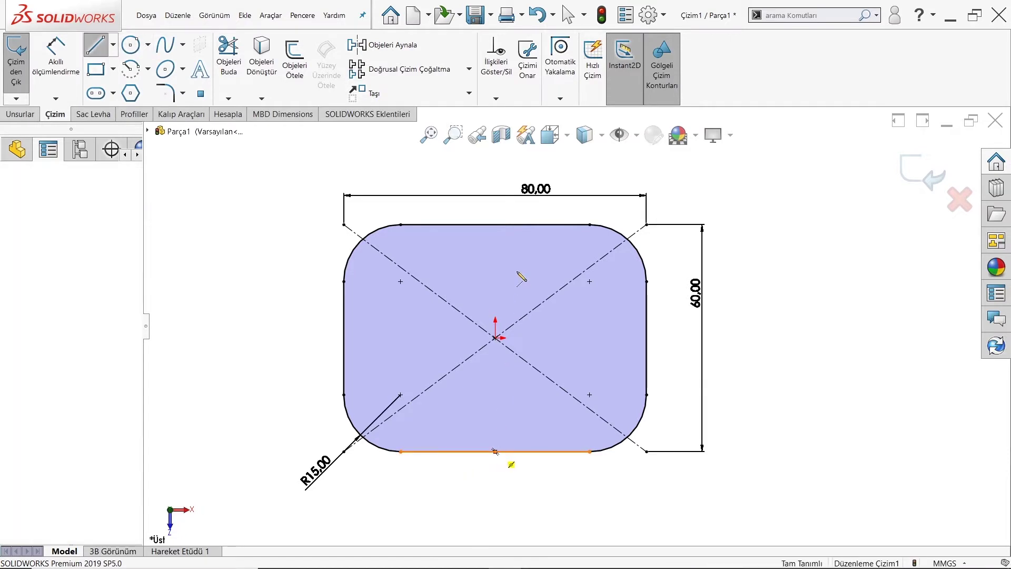
pyautogui.click(496, 224)
pyautogui.press('Escape')
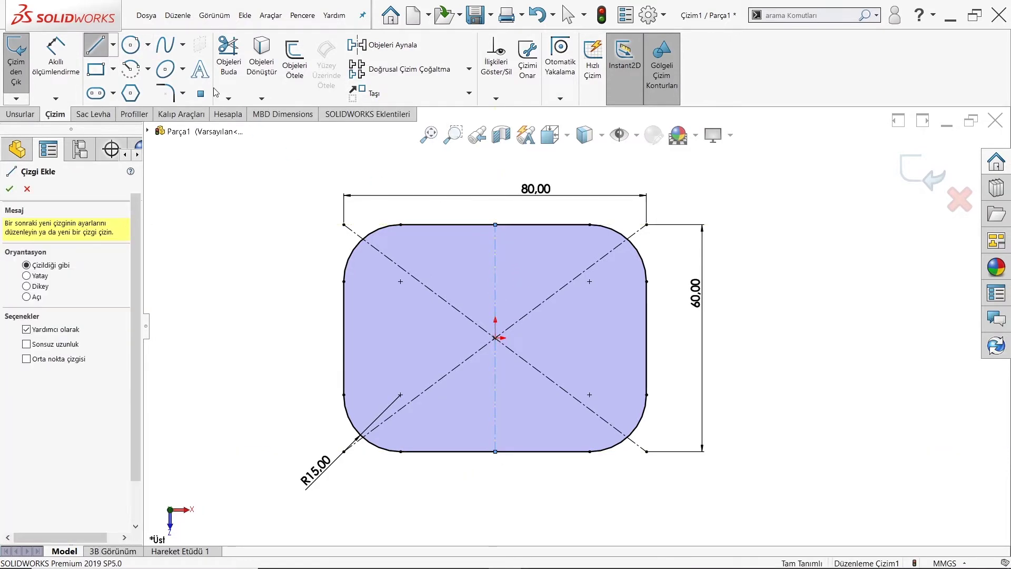
pyautogui.press('Escape')
# Draw a horizontal centerline joining the left and right edge midpoints
pyautogui.click(148, 44)
pyautogui.click(113, 44)
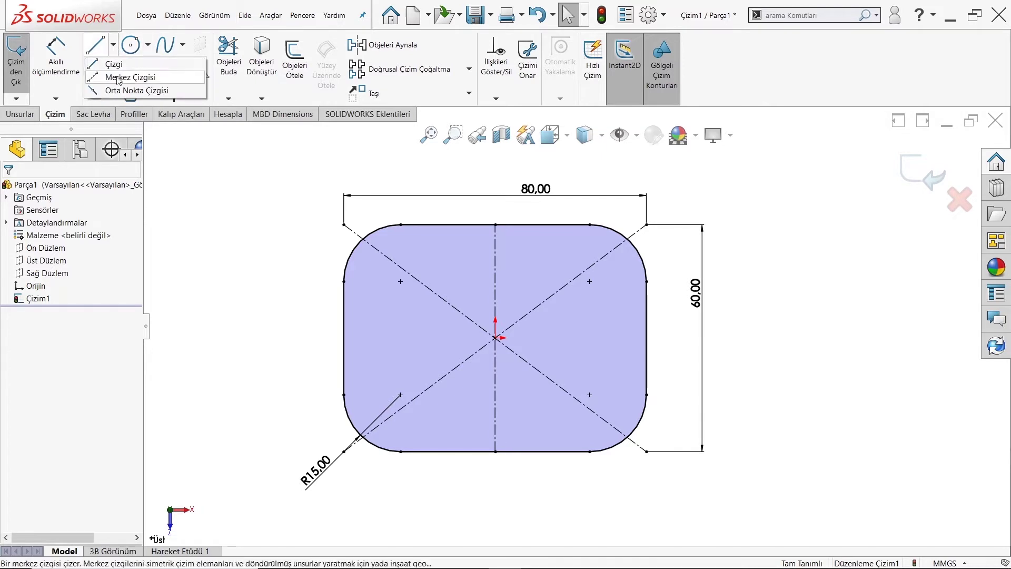
pyautogui.click(138, 77)
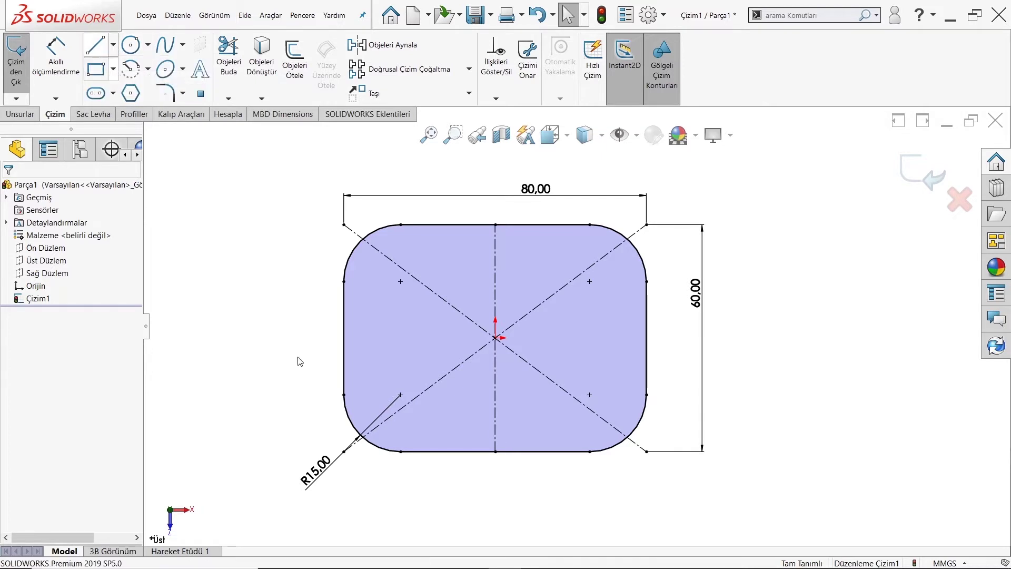
pyautogui.click(344, 338)
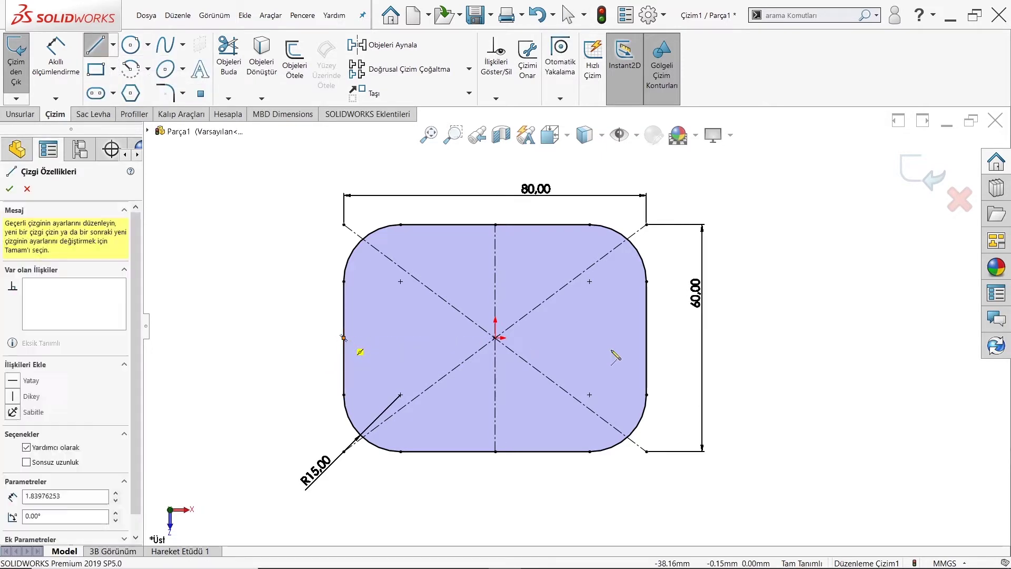
pyautogui.click(647, 338)
pyautogui.press('Escape')
# Draw a 12 mm diameter circle near the lower-left rounded corner
pyautogui.press('f')
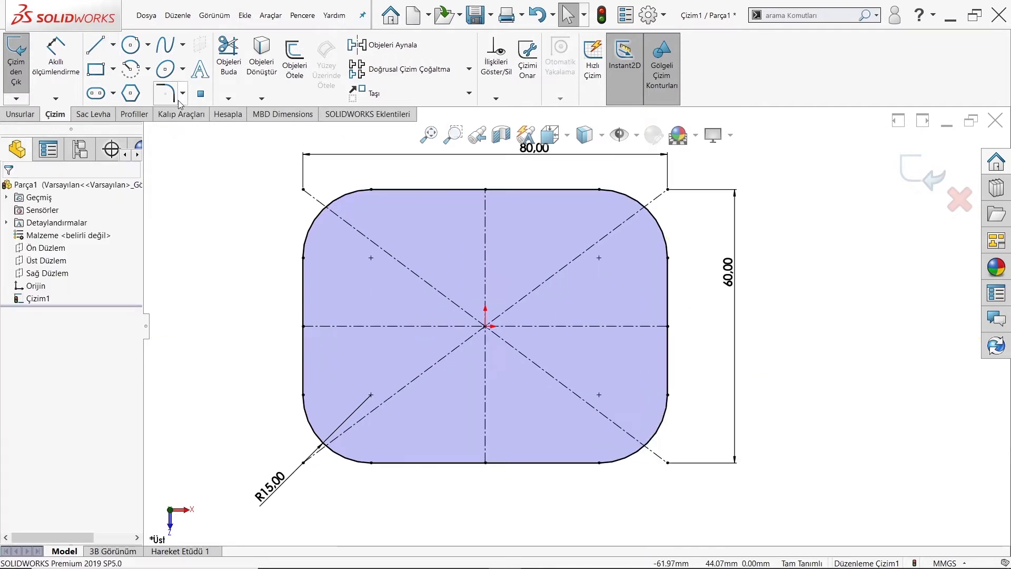
pyautogui.click(126, 53)
pyautogui.click(382, 415)
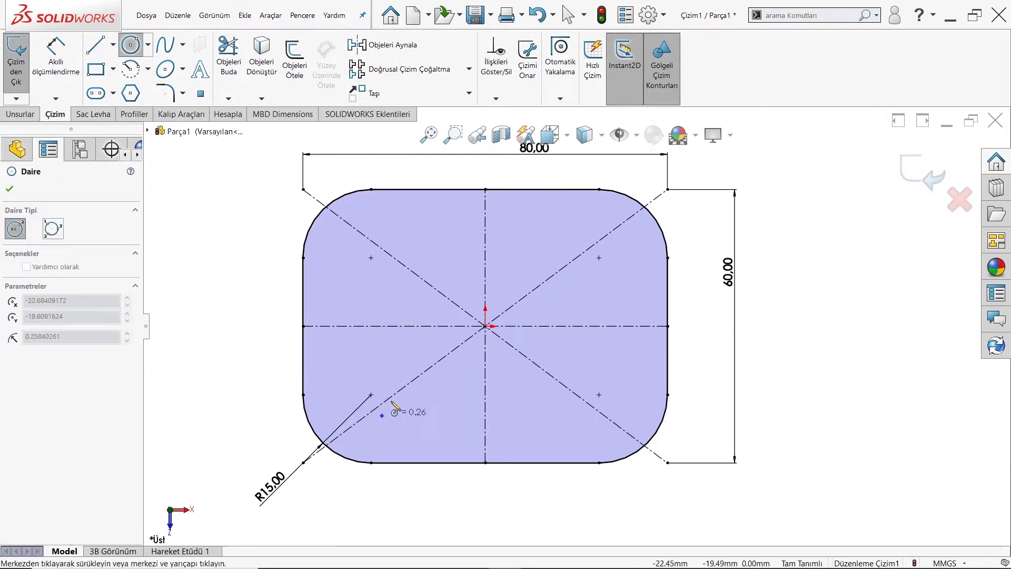
pyautogui.press('Escape')
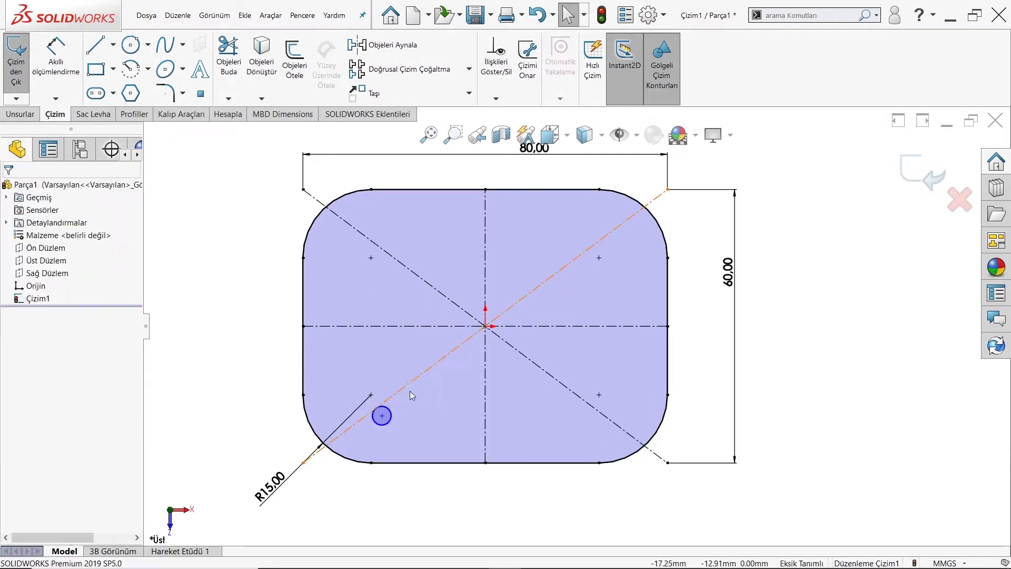
pyautogui.scroll(-2, 372, 447)
pyautogui.press('d')
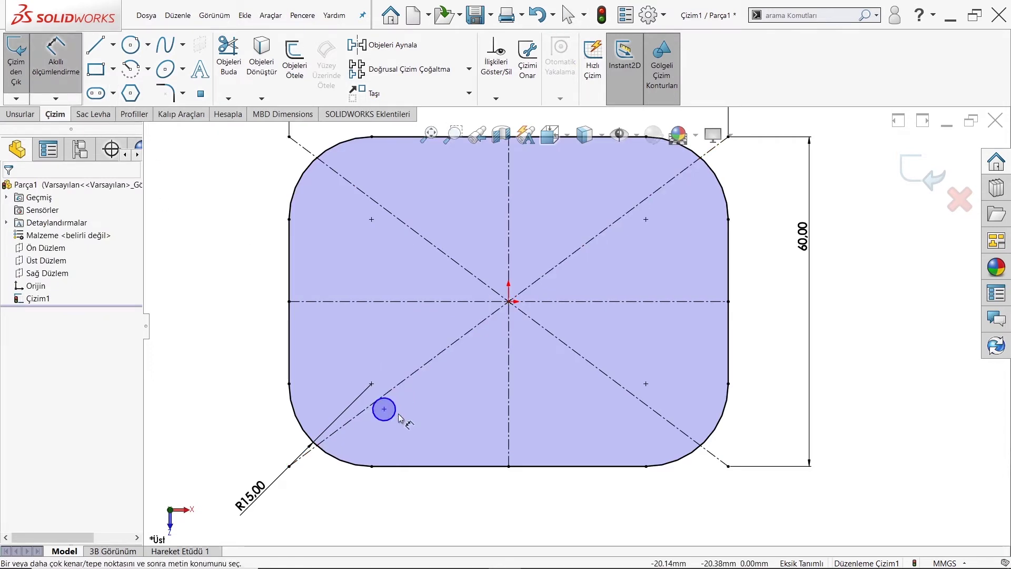
pyautogui.click(399, 418)
pyautogui.click(436, 398)
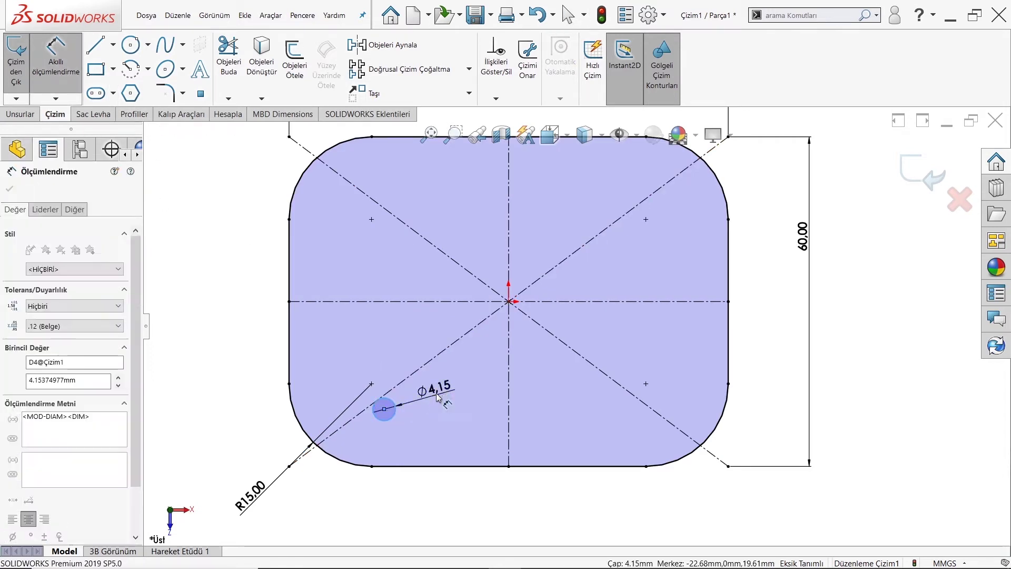
pyautogui.write('12')
pyautogui.press('Return')
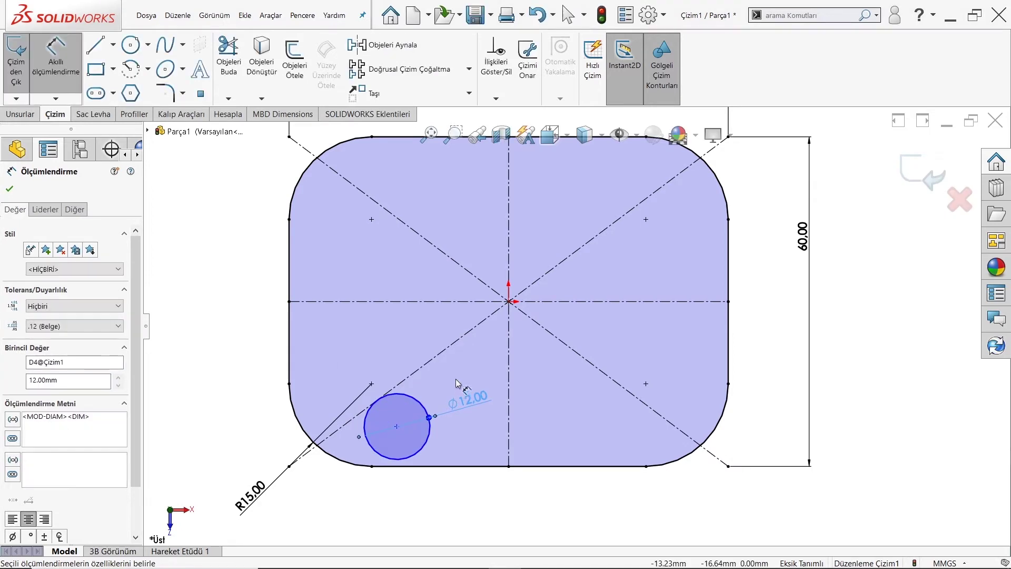
pyautogui.press('Escape')
# Drag the circle's centre closer to the lower-left corner
pyautogui.press('Escape')
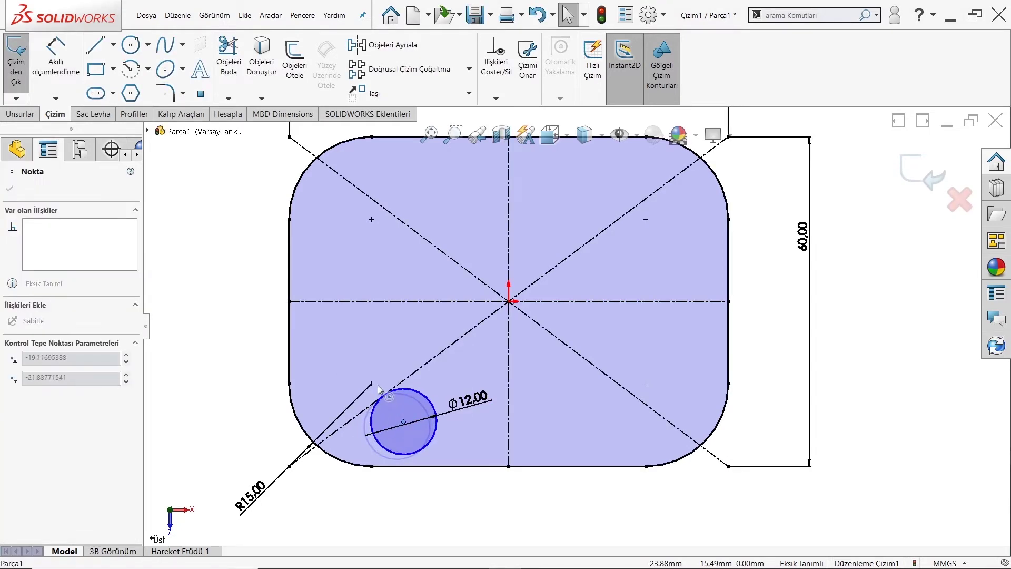
pyautogui.moveTo(397, 426); pyautogui.dragTo(405, 420)
pyautogui.press('Escape')
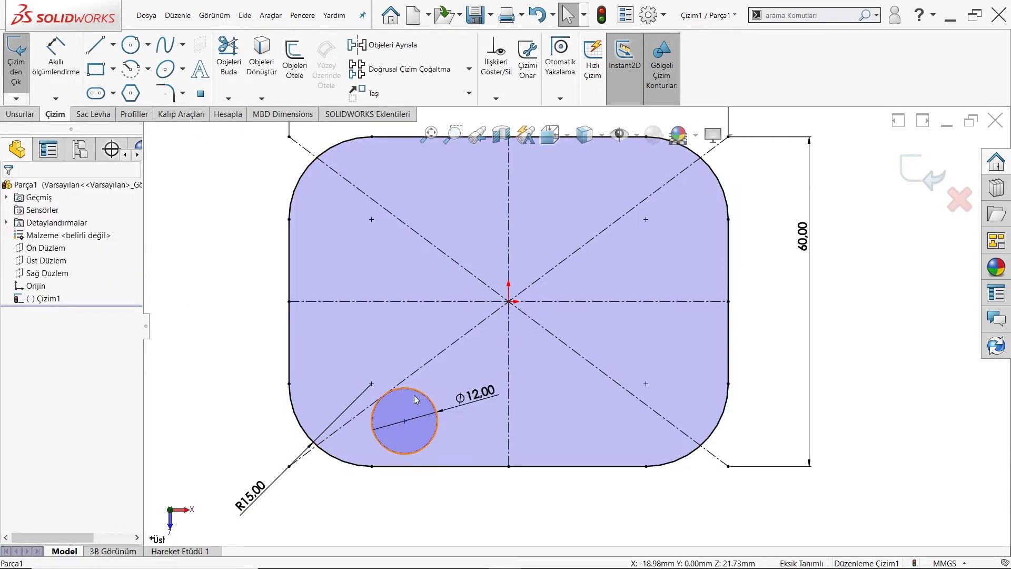
pyautogui.click(416, 397)
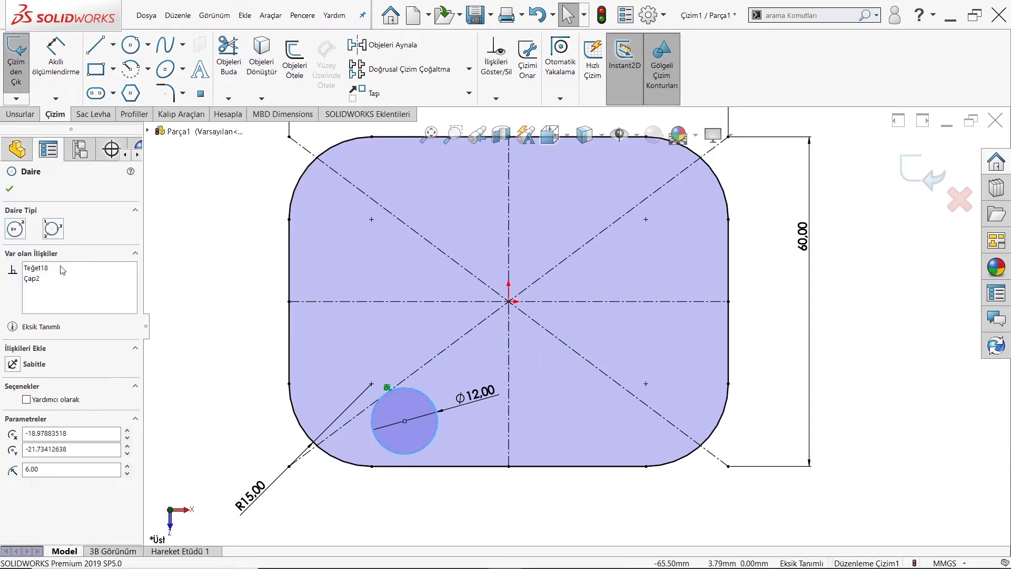
pyautogui.click(259, 370)
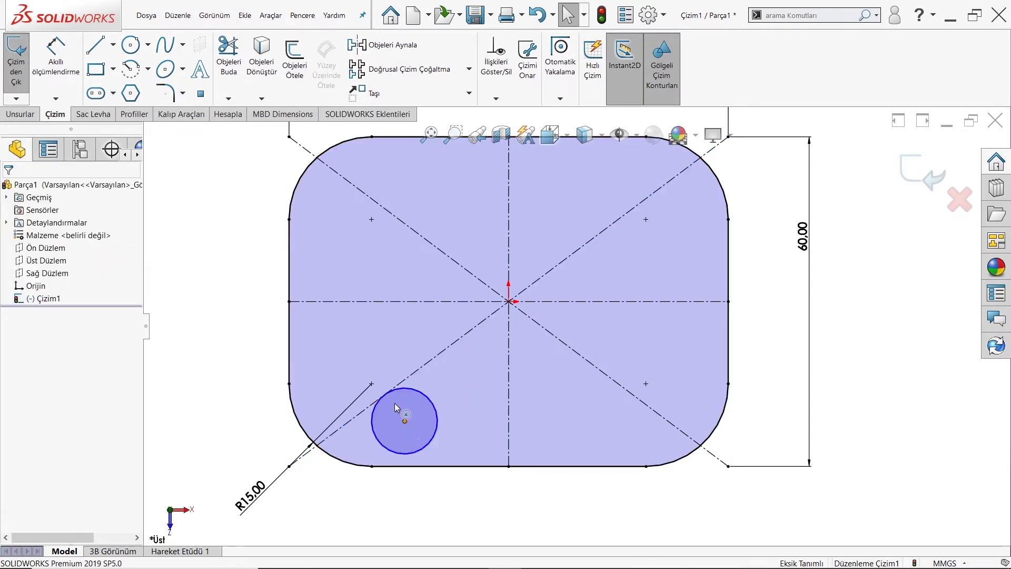
pyautogui.moveTo(397, 406); pyautogui.dragTo(393, 402)
pyautogui.press('Escape')
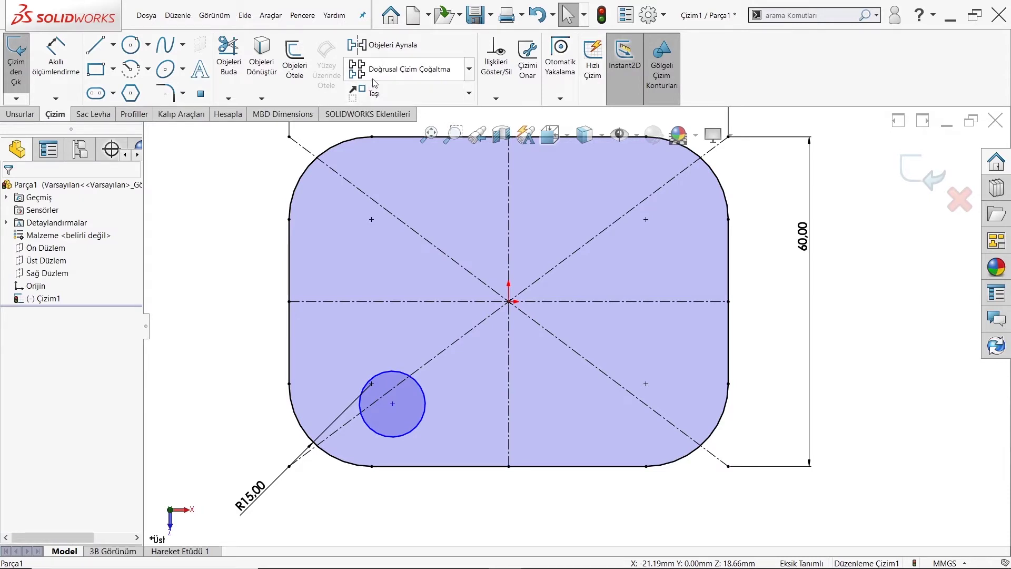
# Mirror the lower-left circle to the right about the vertical centerline
pyautogui.click(375, 45)
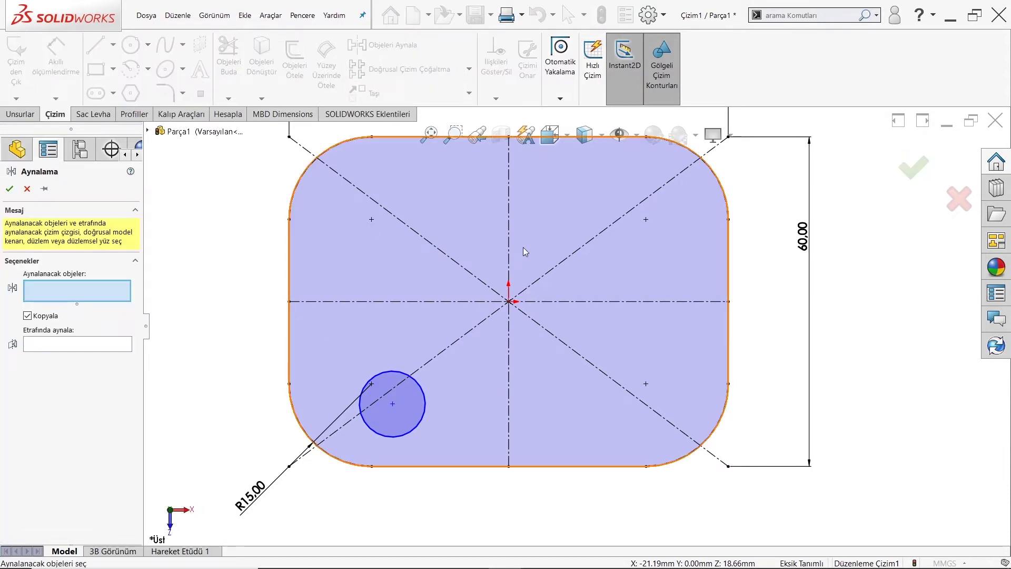
pyautogui.click(79, 344)
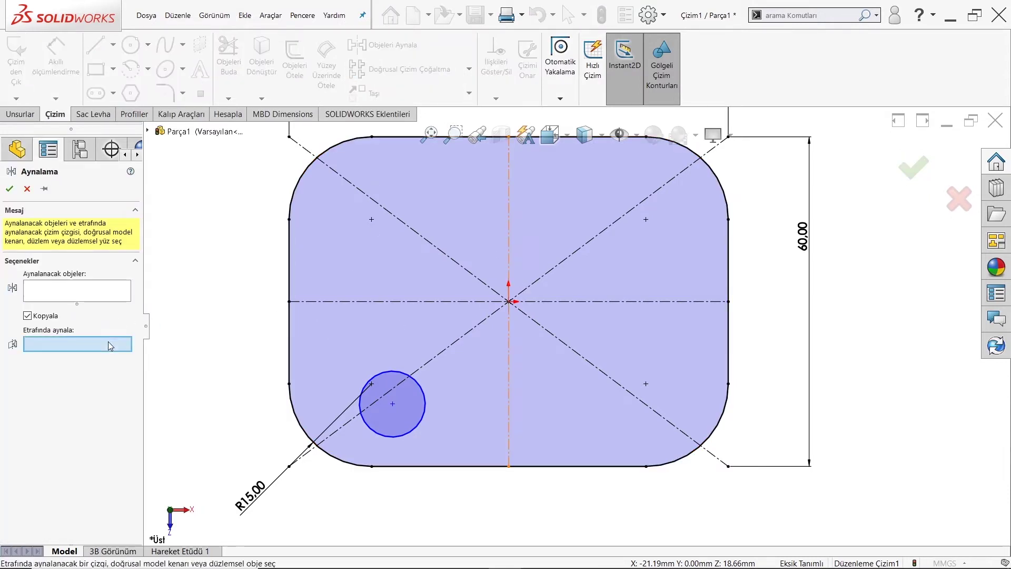
pyautogui.click(507, 230)
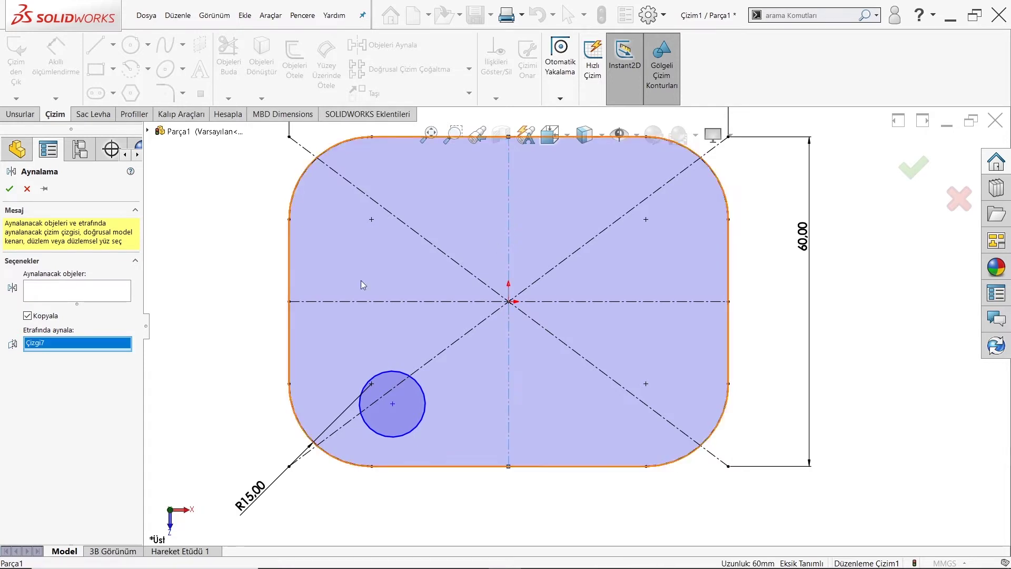
pyautogui.click(423, 409)
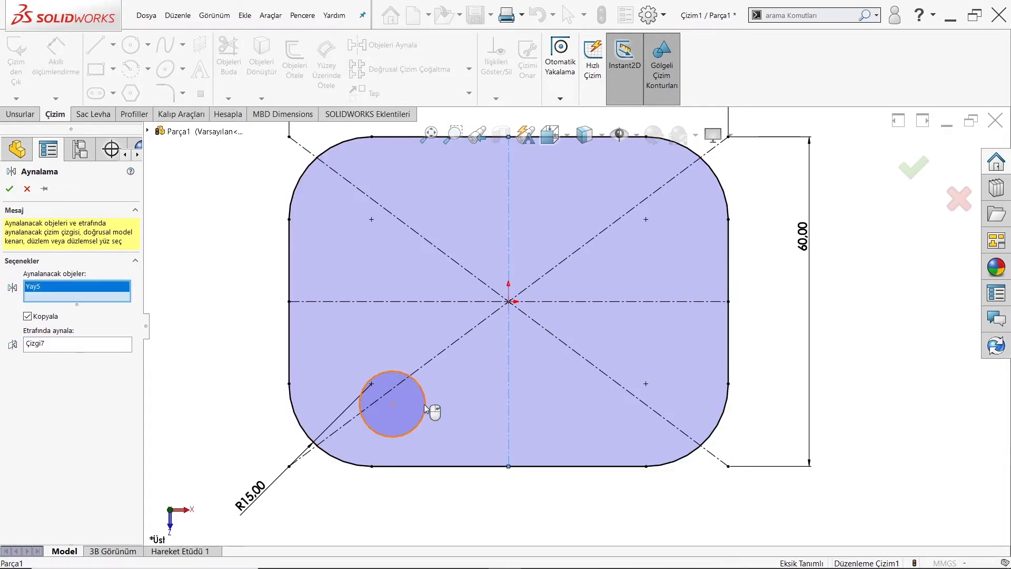
pyautogui.click(9, 189)
# Mirror both lower circles upward about the horizontal centerline
pyautogui.press('Return')
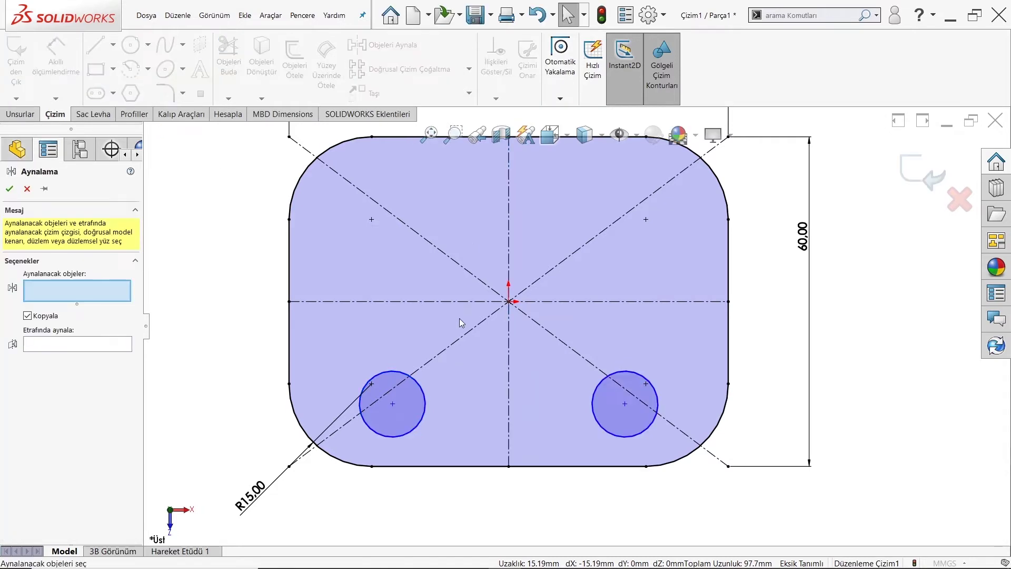
pyautogui.click(130, 343)
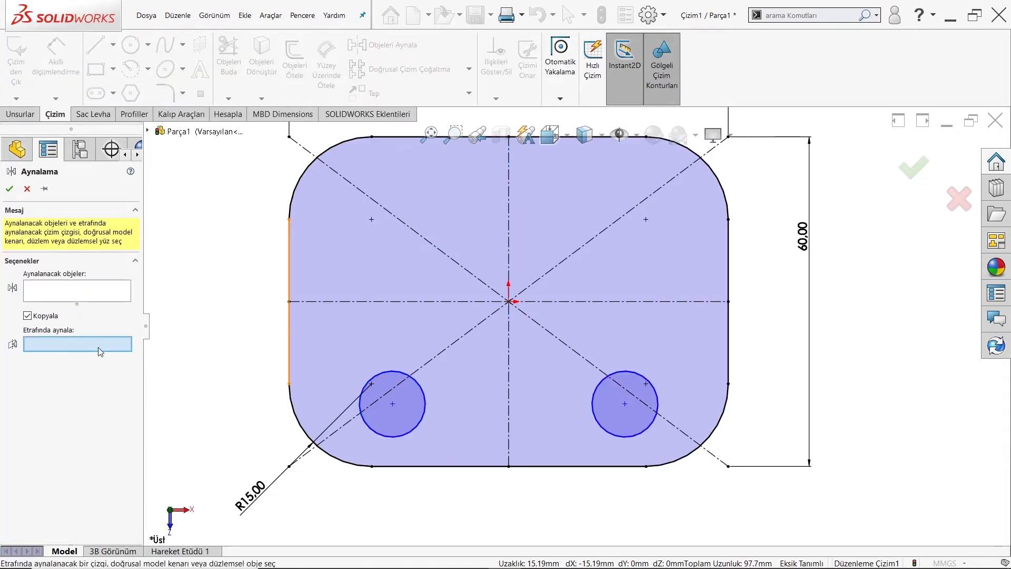
pyautogui.click(409, 302)
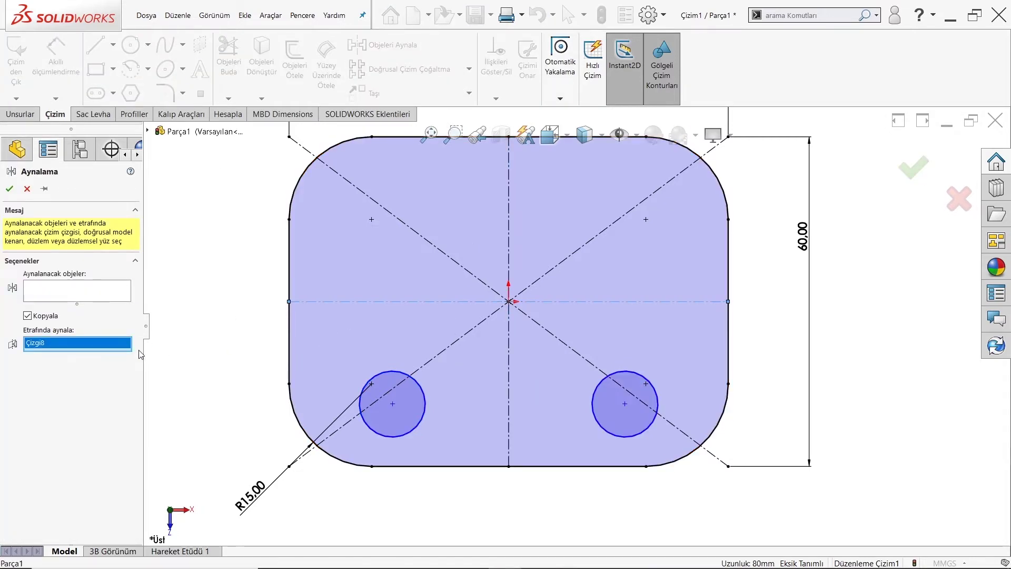
pyautogui.click(399, 379)
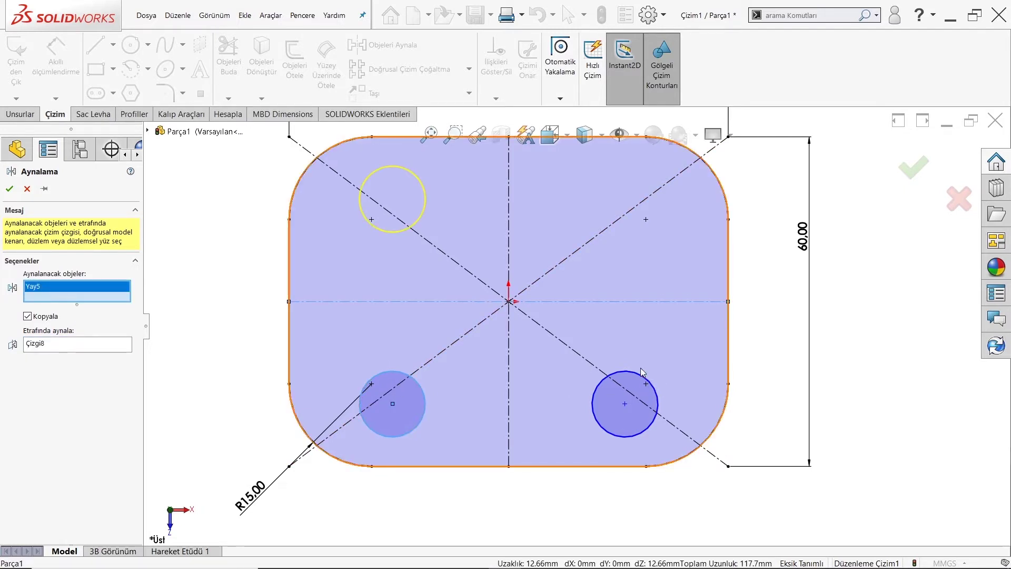
pyautogui.click(623, 375)
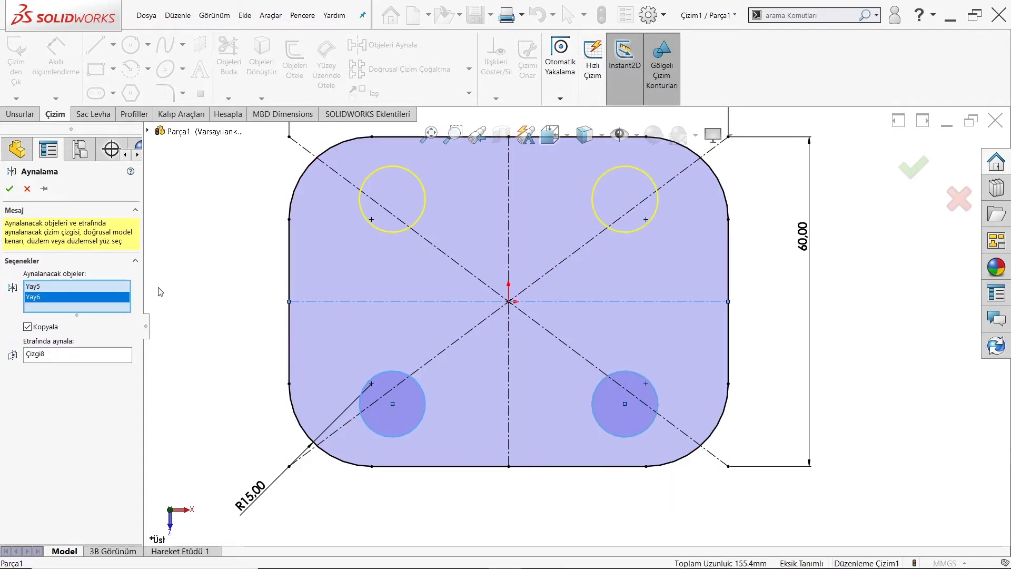
pyautogui.click(9, 189)
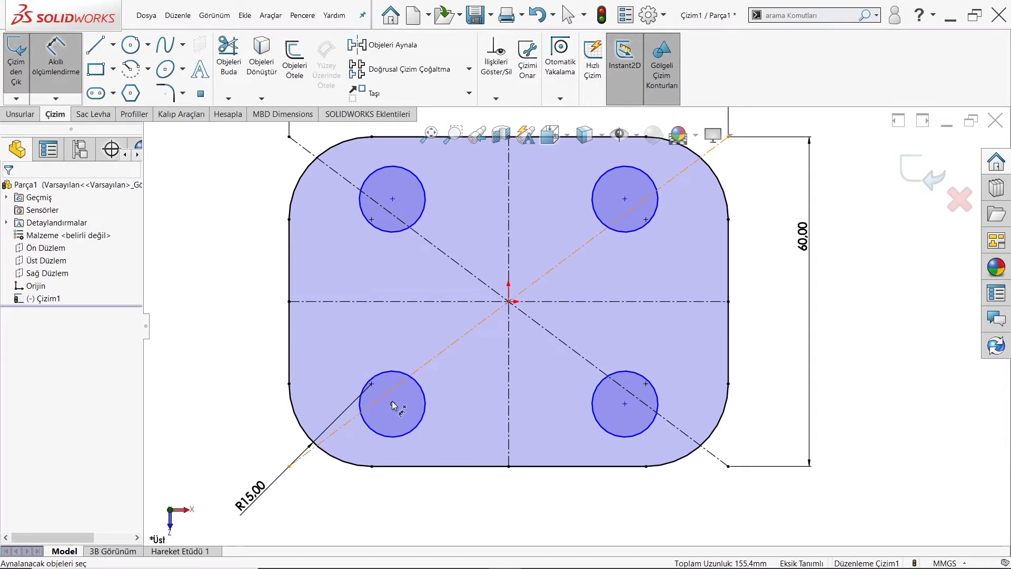
# Dimension the hole centres 40 mm apart horizontally and 30 mm apart vertically
pyautogui.click(393, 404)
pyautogui.click(625, 404)
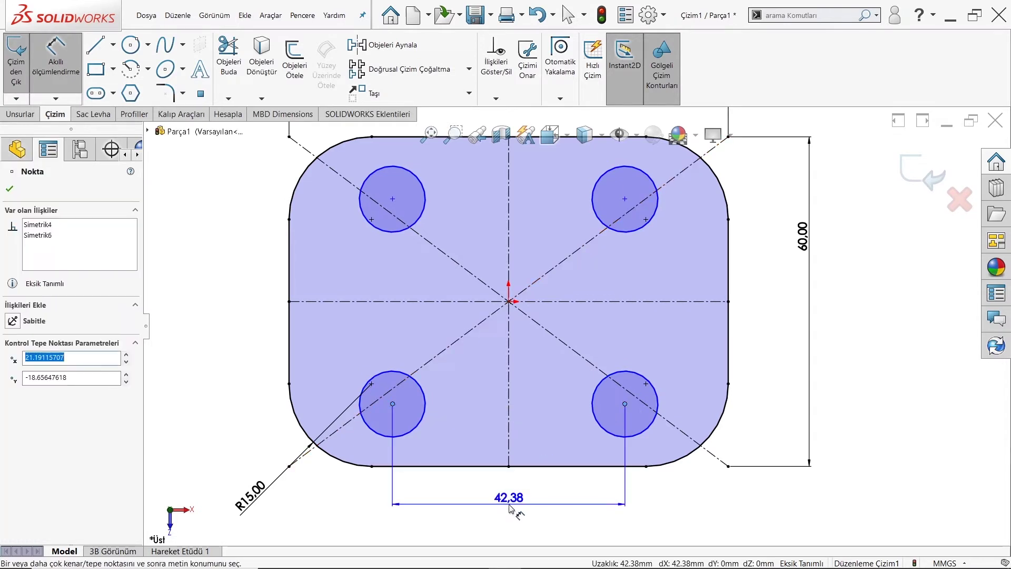
pyautogui.click(523, 501)
pyautogui.write('40')
pyautogui.press('Return')
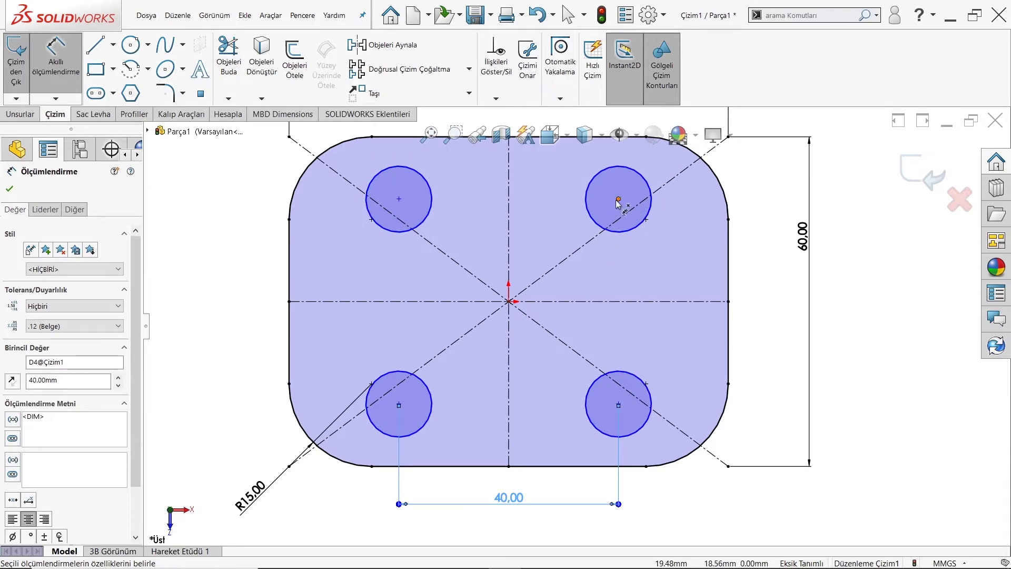
pyautogui.click(618, 405)
pyautogui.click(618, 199)
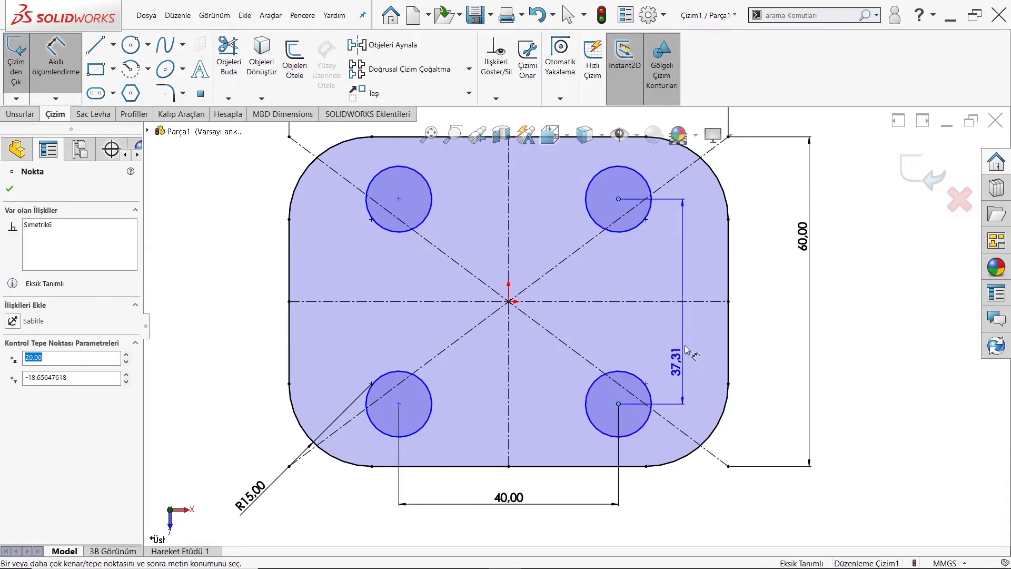
pyautogui.click(679, 332)
pyautogui.write('30')
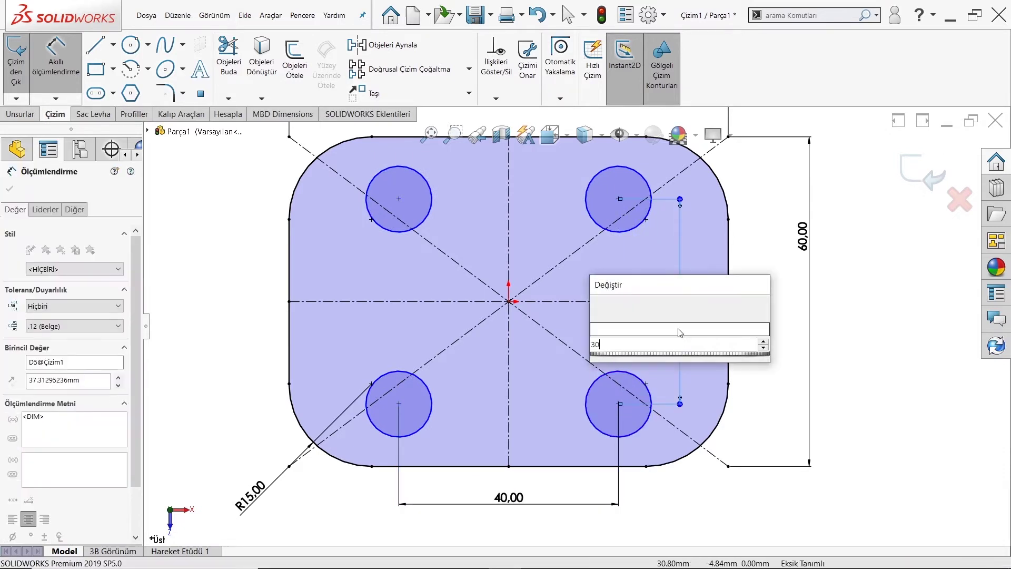
pyautogui.press('Return')
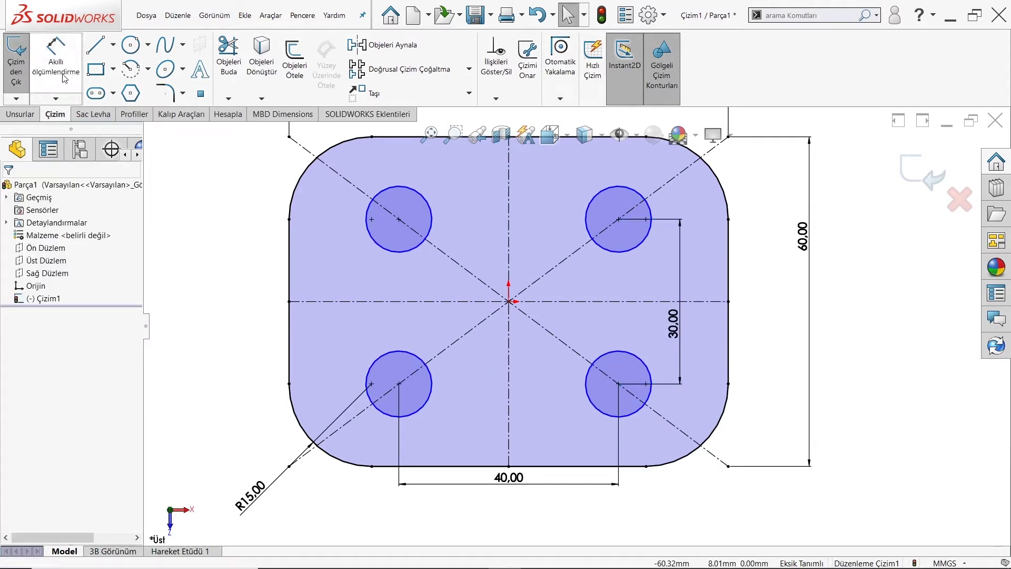
pyautogui.press('f')
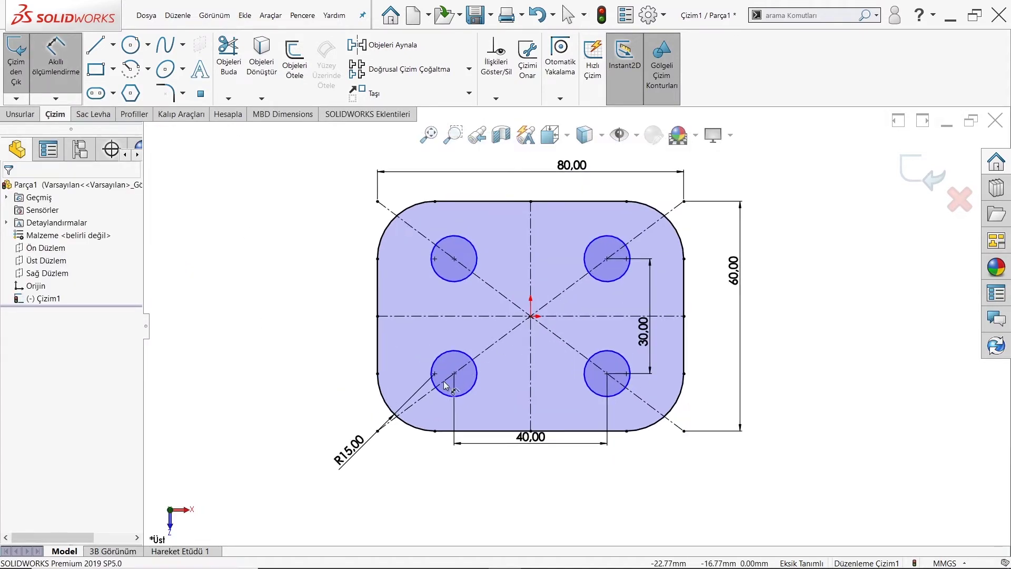
# Try dimensioning the left circle centres to the plate edges, cancelling both attempts
pyautogui.click(455, 374)
pyautogui.click(393, 356)
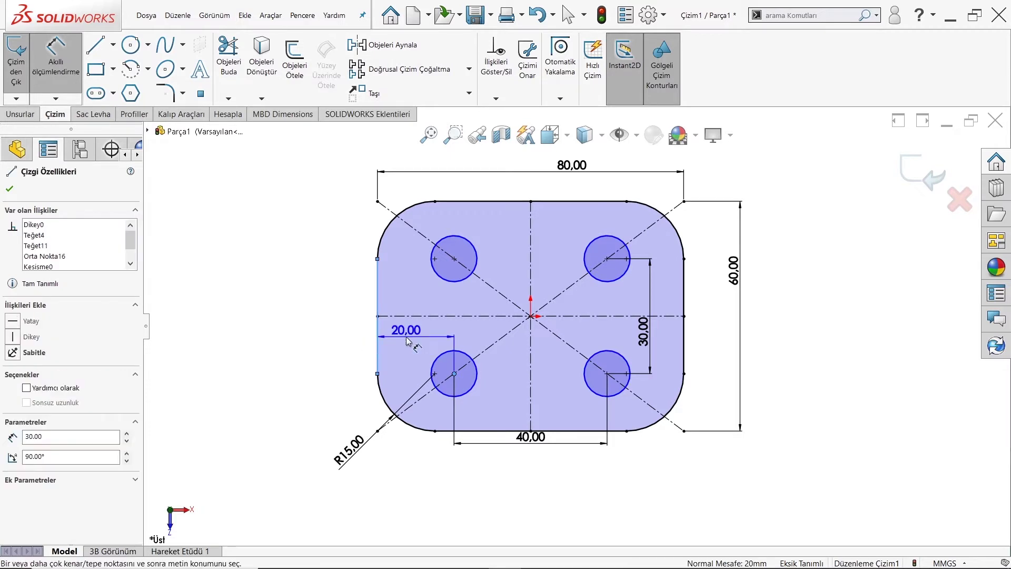
pyautogui.press('Escape')
pyautogui.scroll(3, 580, 337)
pyautogui.scroll(-3, 656, 304)
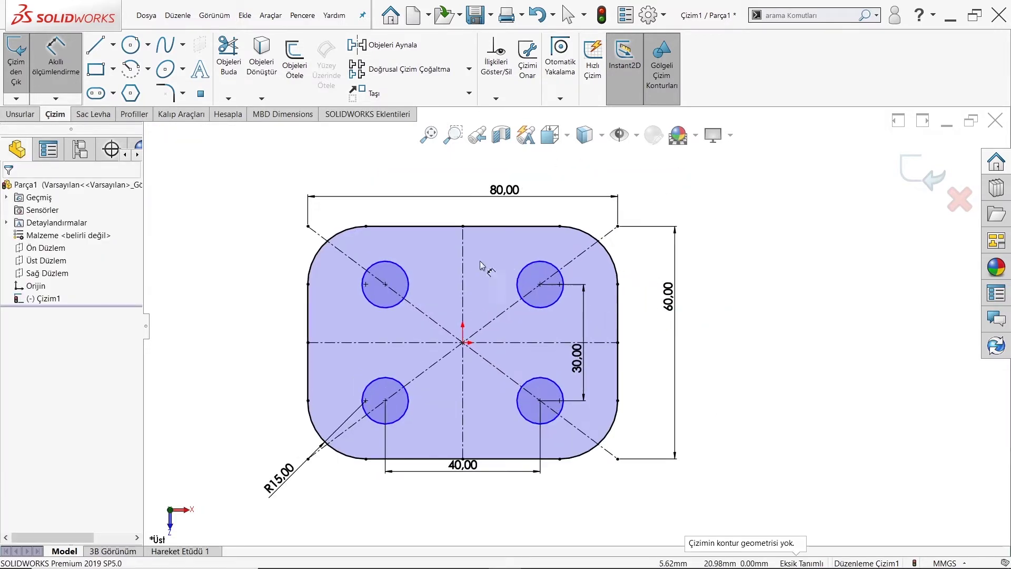
pyautogui.click(385, 284)
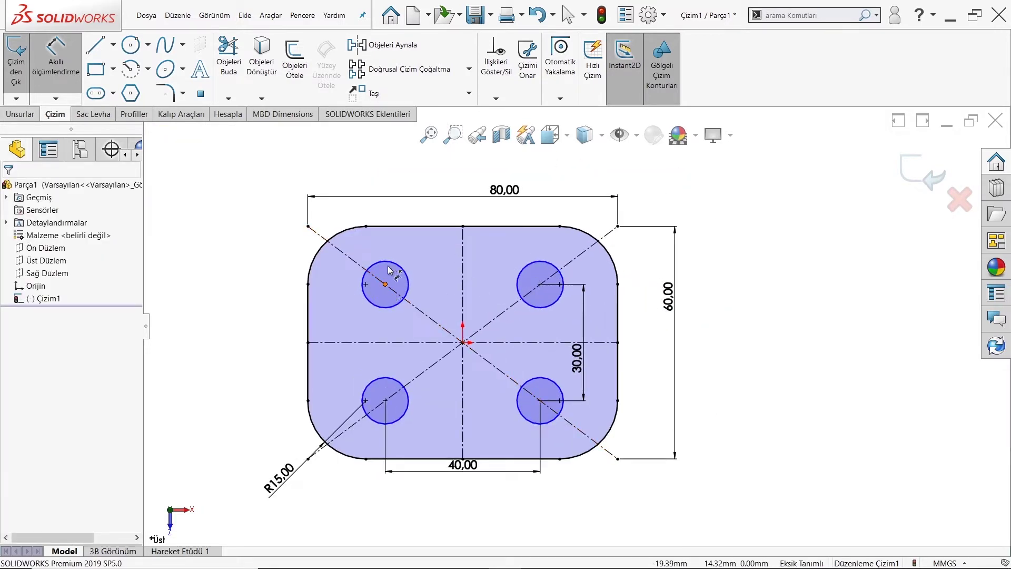
pyautogui.click(413, 240)
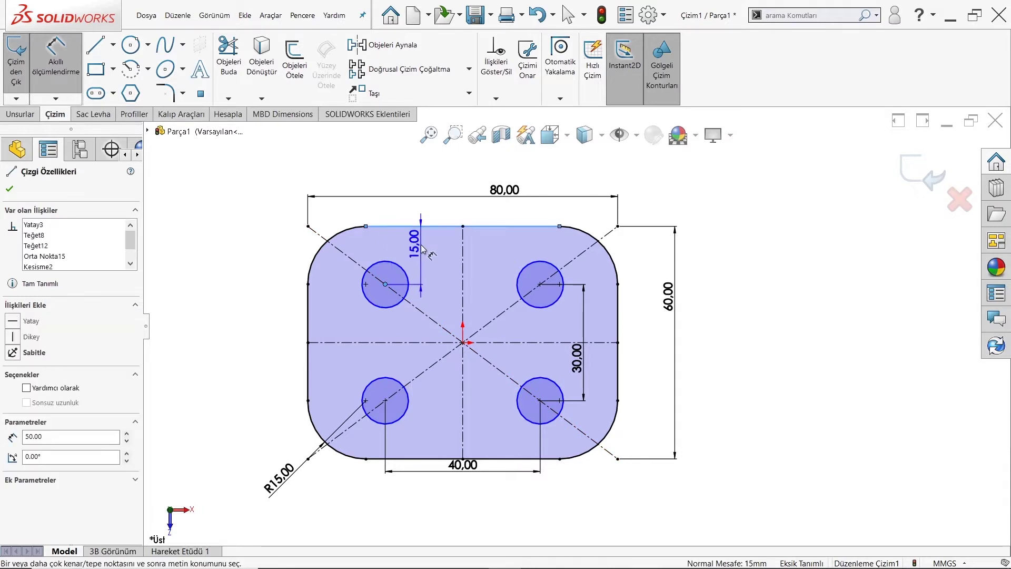
pyautogui.press('Escape')
pyautogui.scroll(1, 576, 326)
pyautogui.click(496, 99)
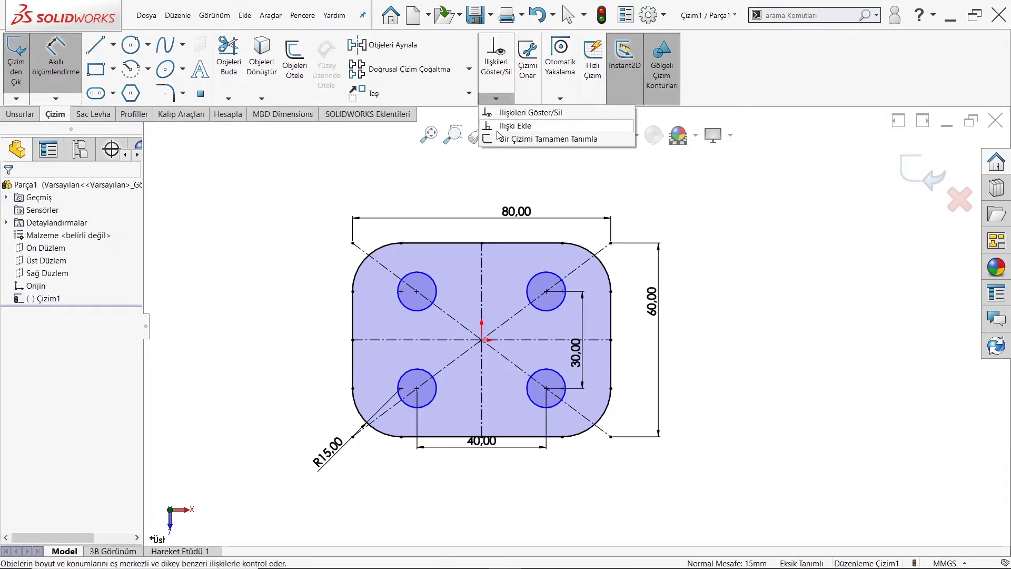
pyautogui.click(20, 113)
# Extrude the base sketch 7,50 mm into a solid plate with four holes
pyautogui.click(23, 71)
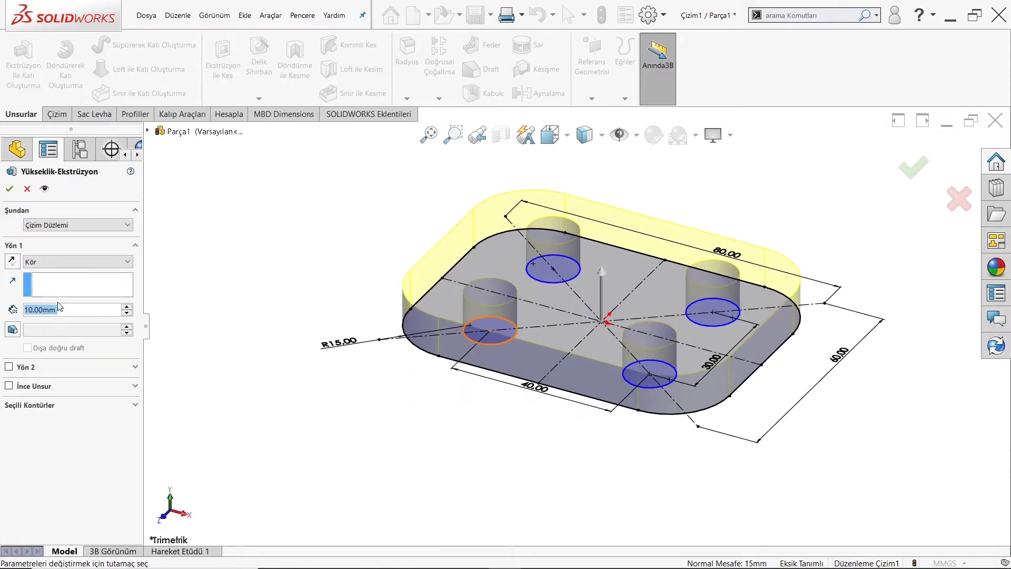
pyautogui.write('7,')
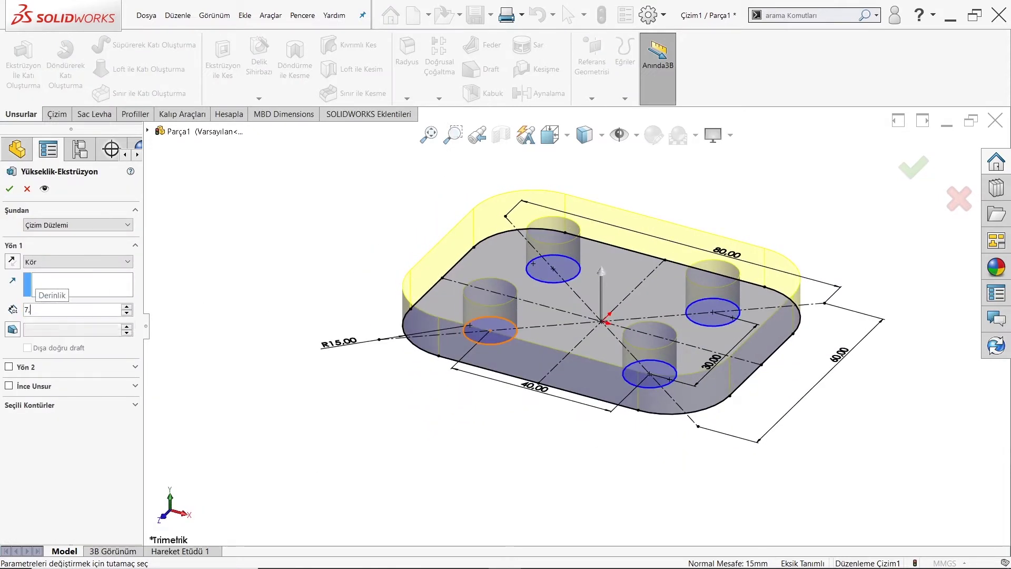
pyautogui.write('50')
pyautogui.press('Return')
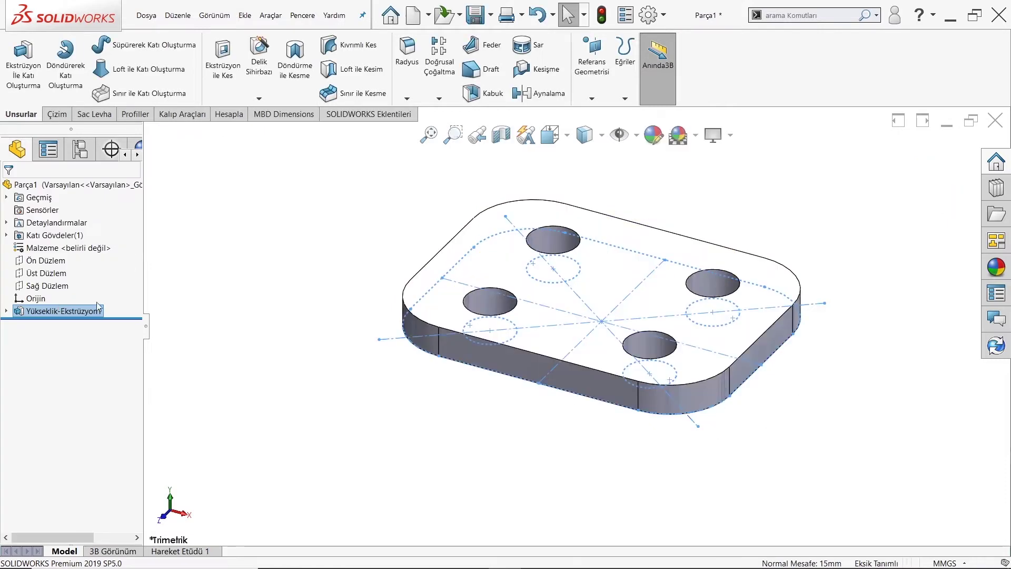
# Start a new sketch on the Front Plane
pyautogui.click(696, 135)
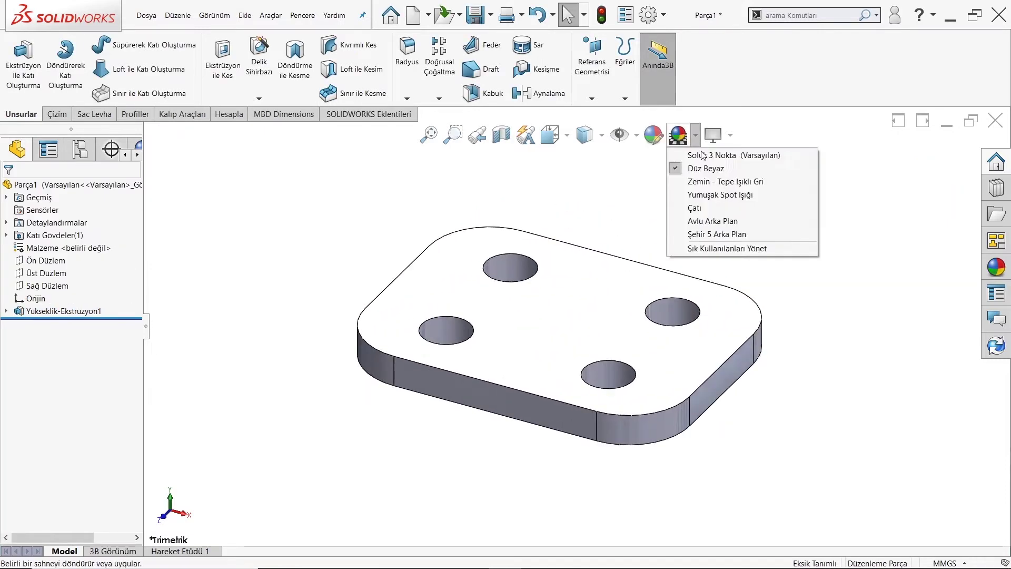
pyautogui.click(818, 356)
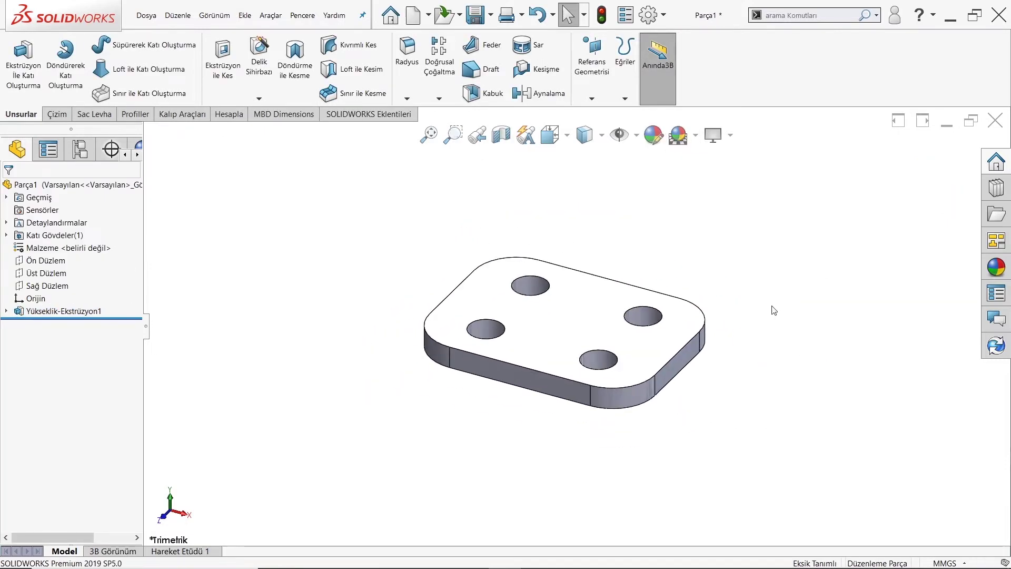
pyautogui.click(47, 260)
pyautogui.click(105, 235)
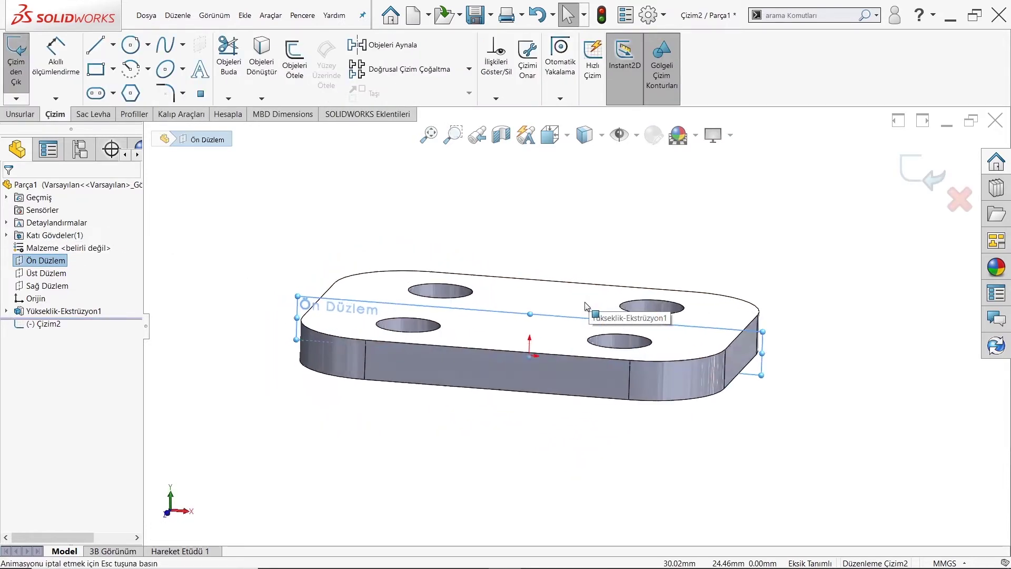
# In front view, draw a closed right-triangle rib outline along the plate's top edge
pyautogui.hotkey('ctrl', '8')
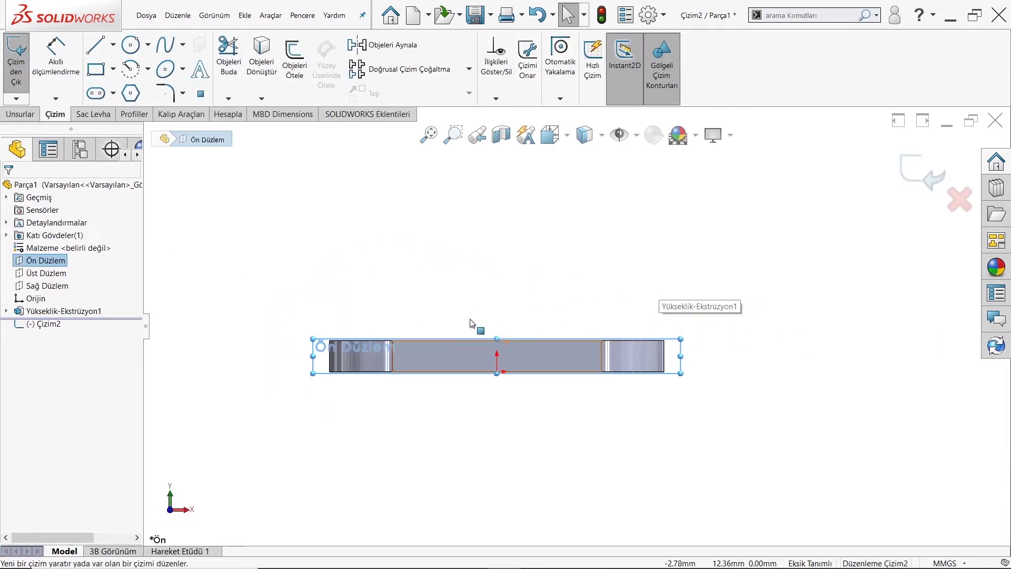
pyautogui.click(102, 55)
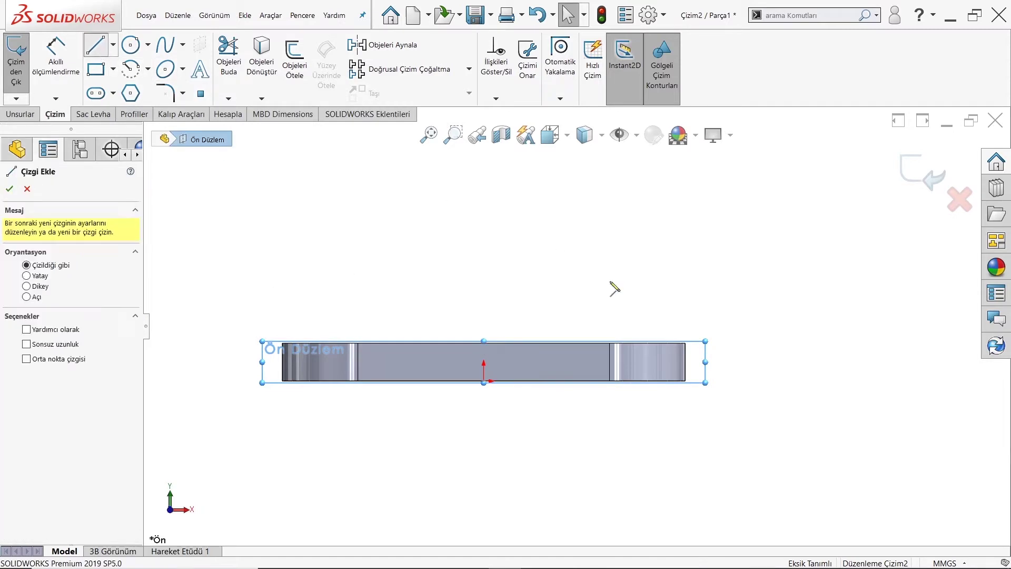
pyautogui.click(685, 343)
pyautogui.click(282, 343)
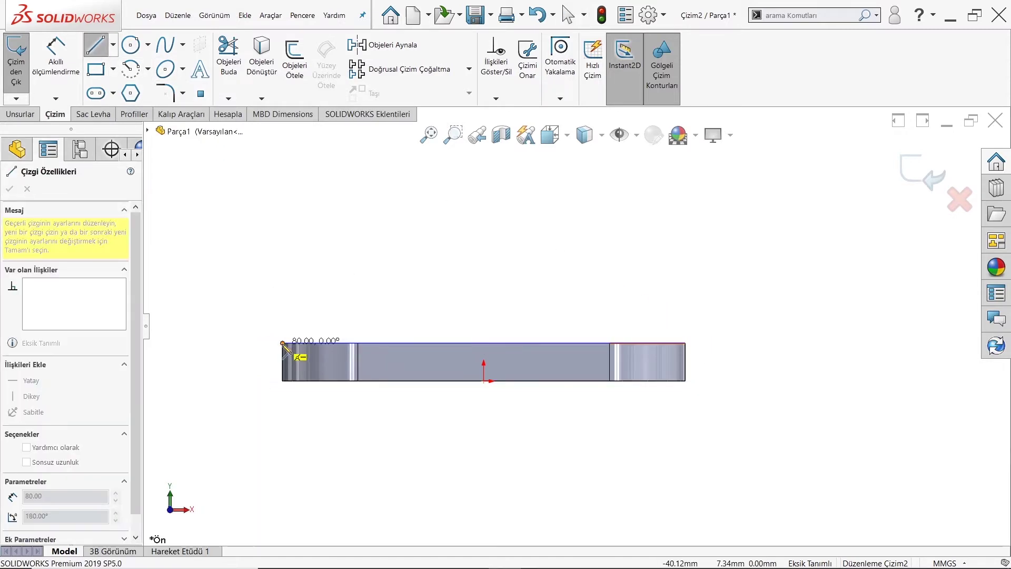
pyautogui.scroll(2, 577, 324)
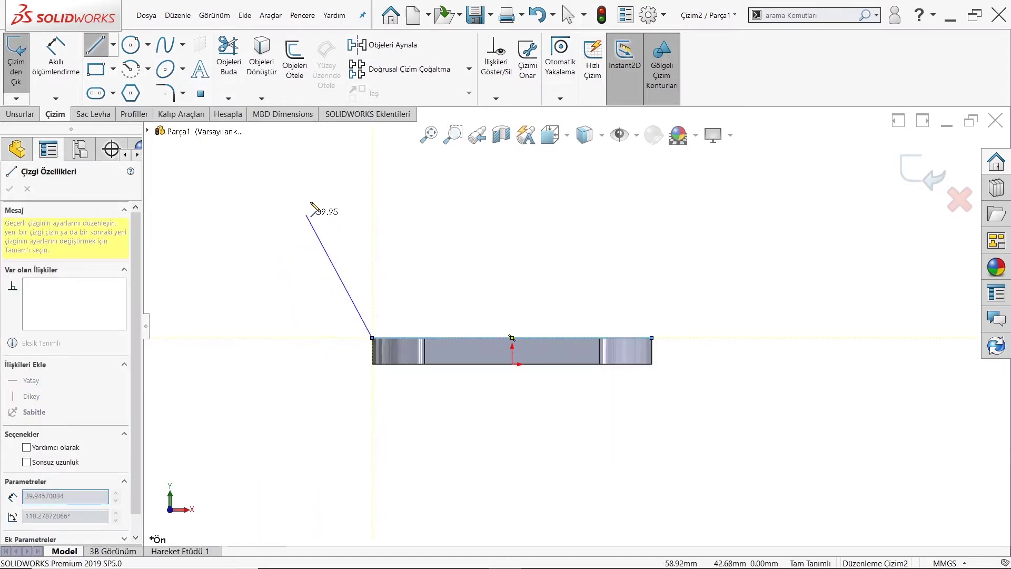
pyautogui.click(371, 160)
pyautogui.click(385, 160)
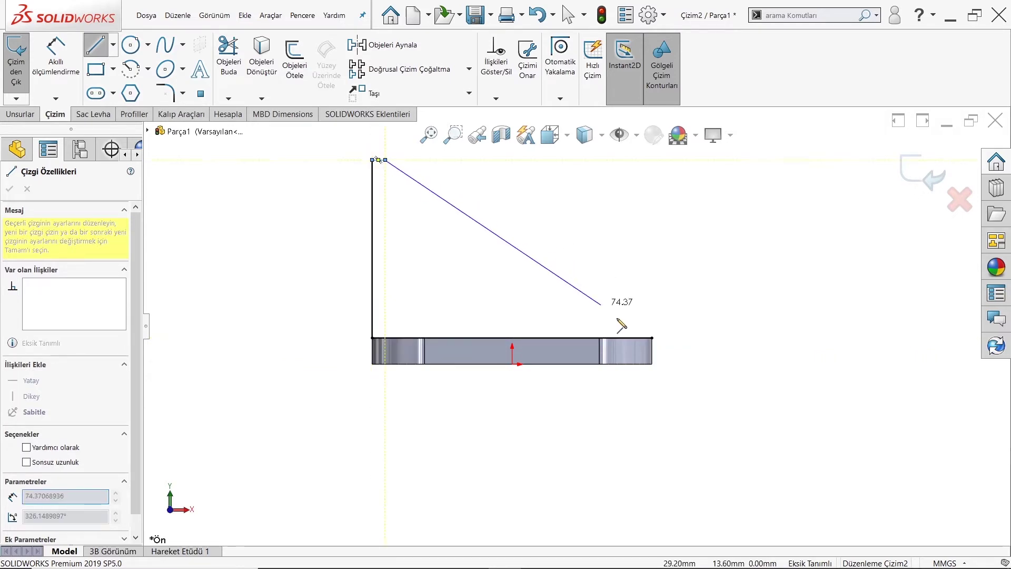
pyautogui.click(652, 338)
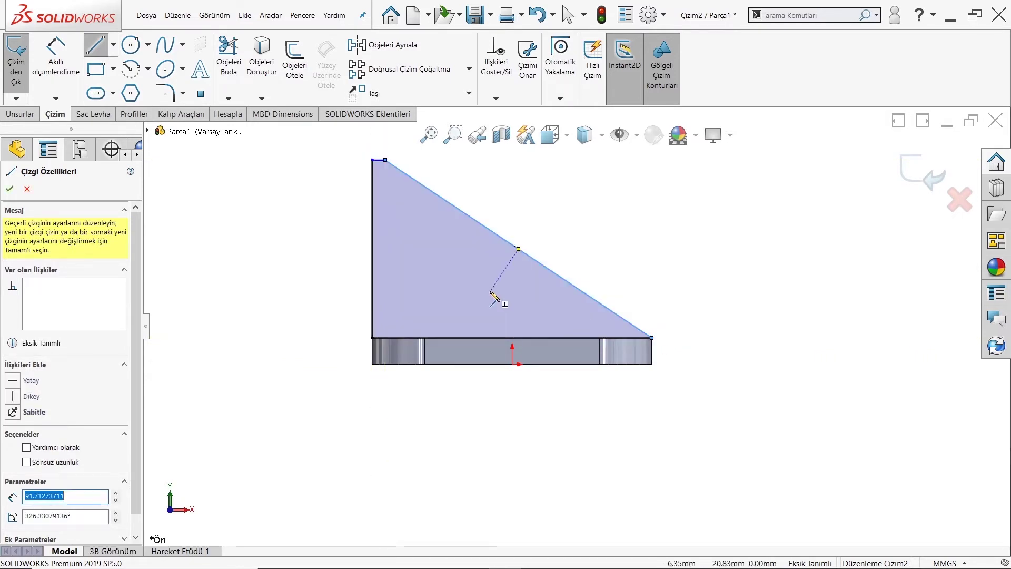
pyautogui.press('Escape')
# Dimension the triangle's vertical edge to 50 mm
pyautogui.press('f')
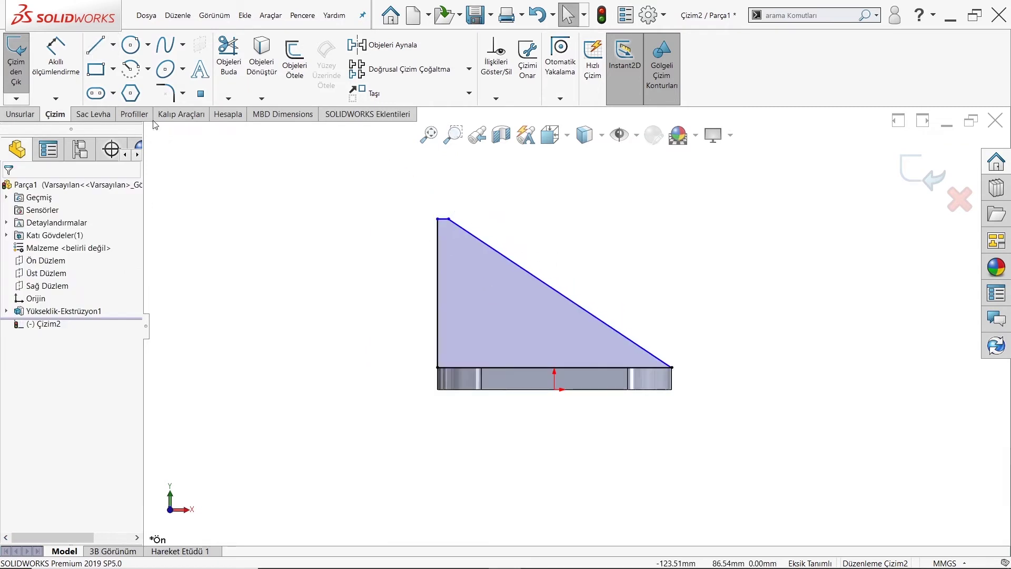
pyautogui.click(56, 55)
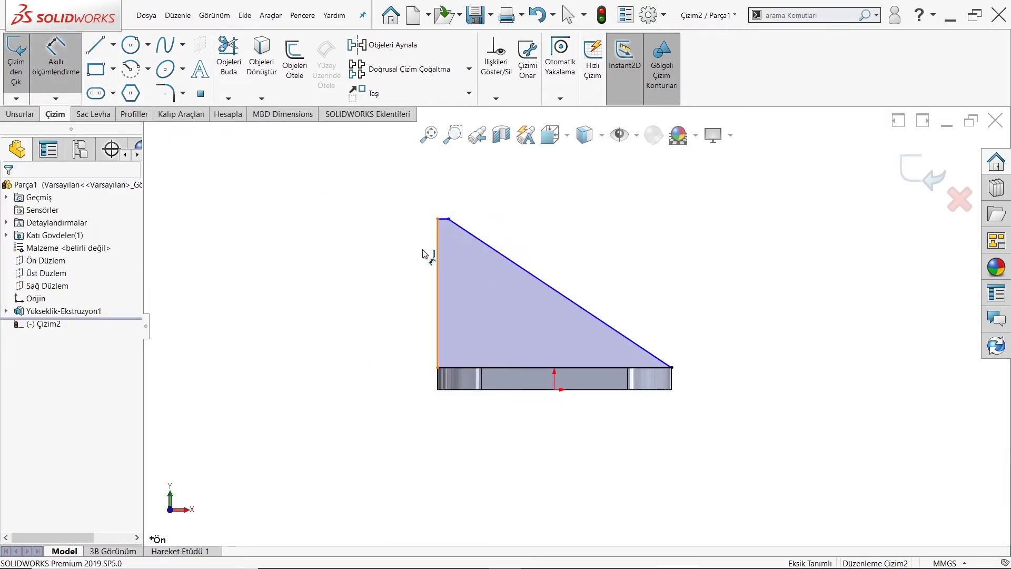
pyautogui.click(425, 255)
pyautogui.click(404, 253)
pyautogui.write('50')
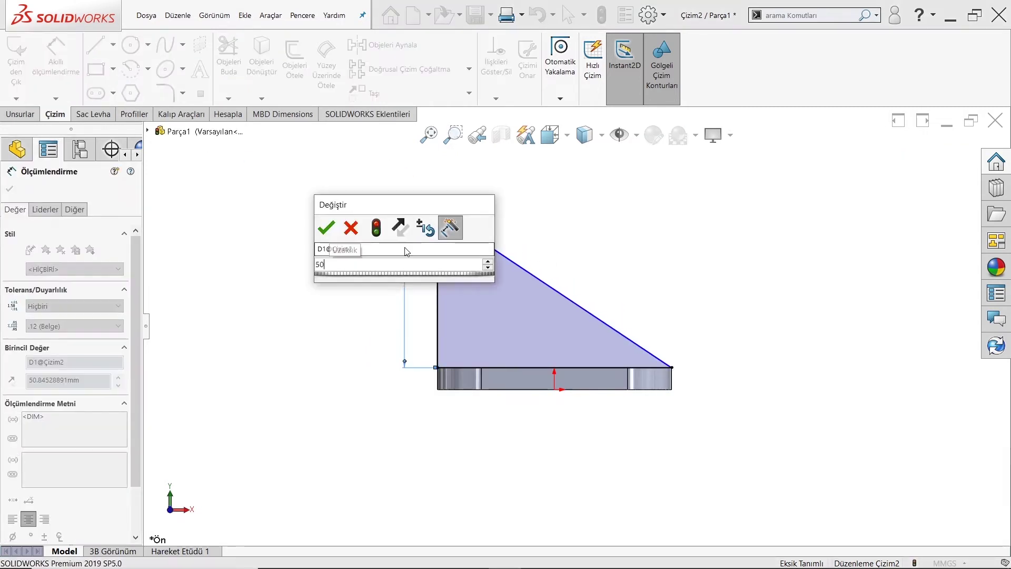
pyautogui.press('Return')
pyautogui.press('Escape')
pyautogui.press('f')
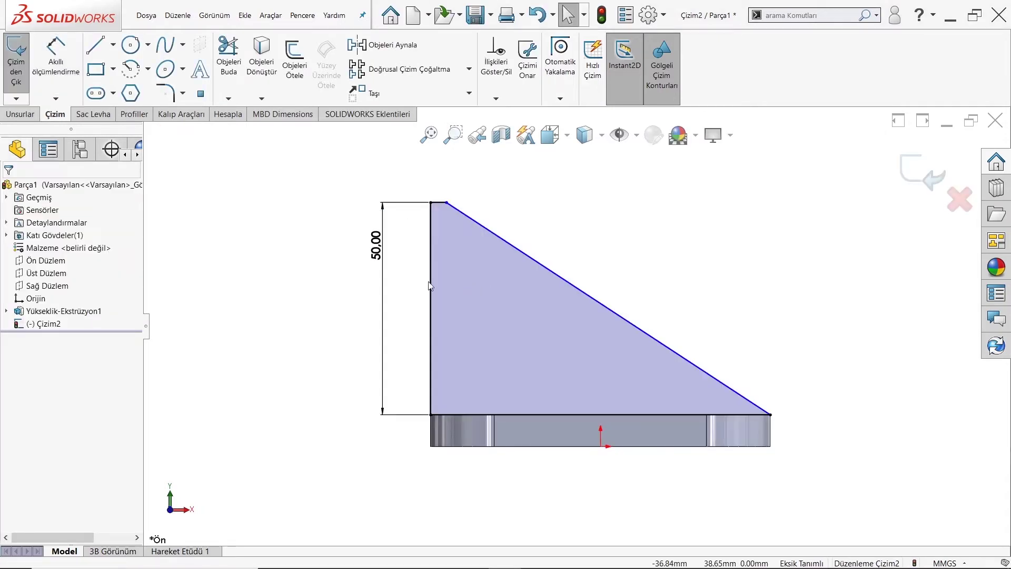
# Attempt to offset the triangle's vertical edge, then cancel the offset
pyautogui.click(96, 45)
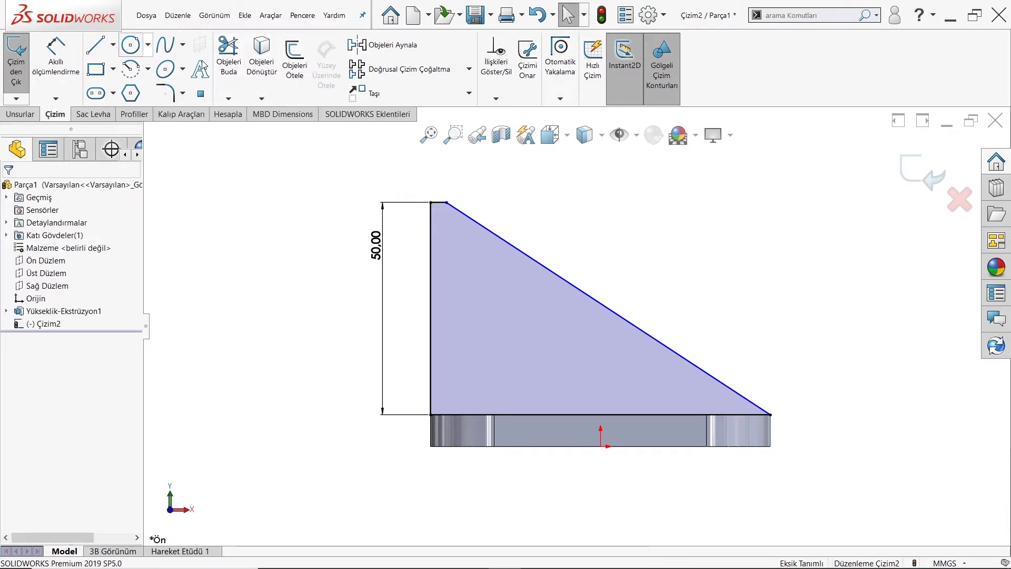
pyautogui.click(295, 63)
pyautogui.click(431, 245)
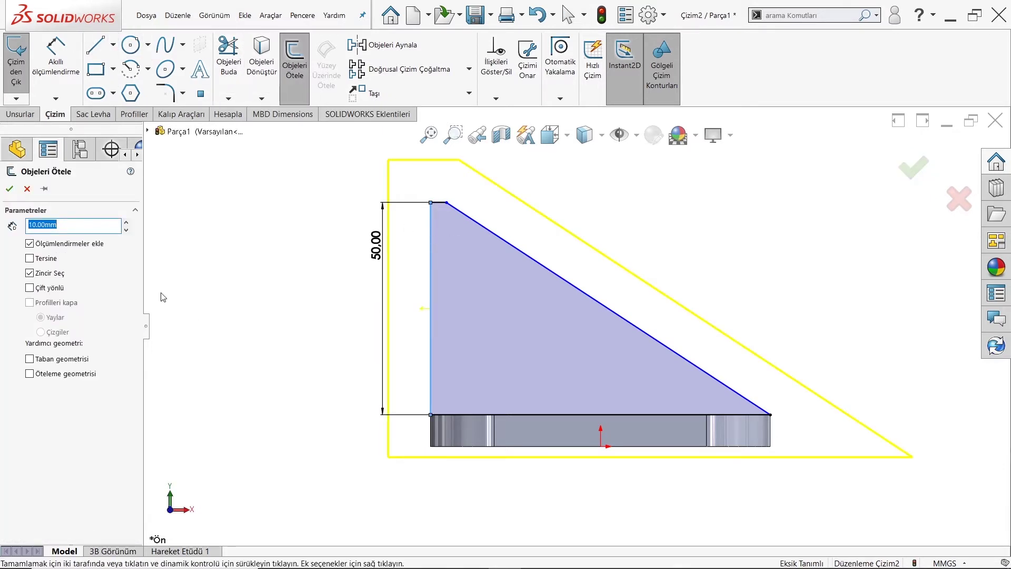
pyautogui.press('Escape')
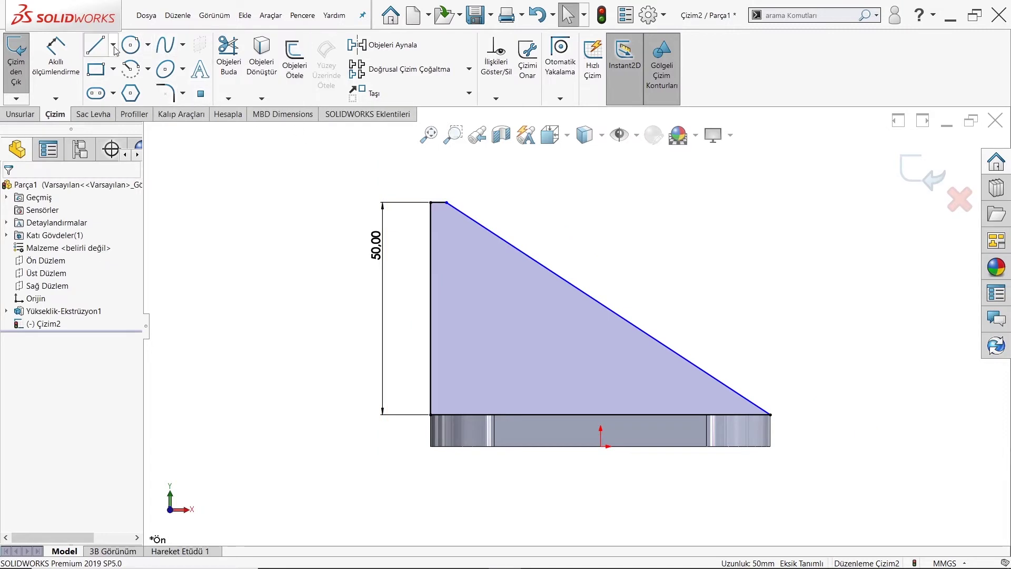
pyautogui.click(113, 44)
# Draw a horizontal centerline from the vertical edge's midpoint and a vertical line crossing it
pyautogui.click(126, 74)
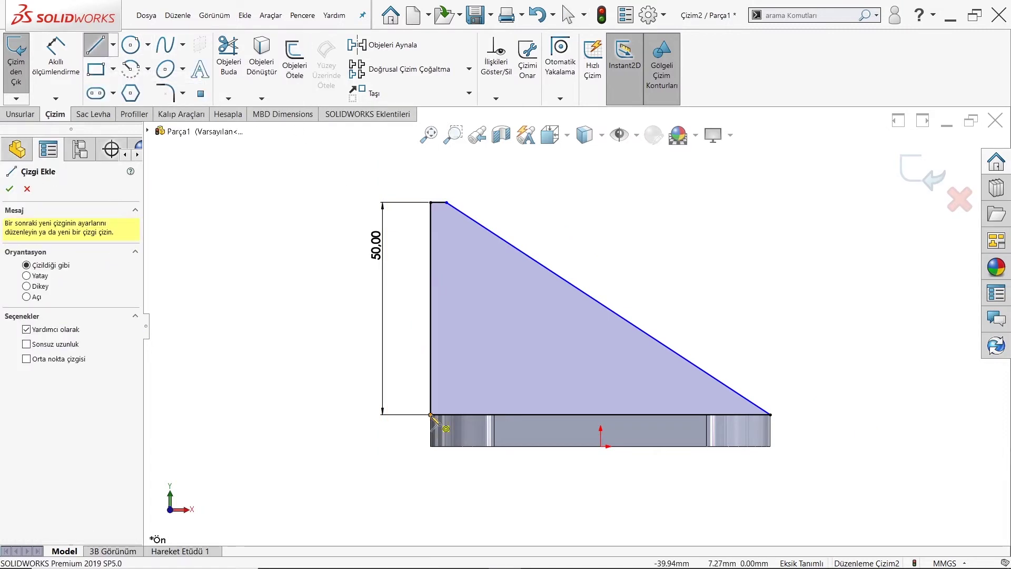
pyautogui.click(430, 308)
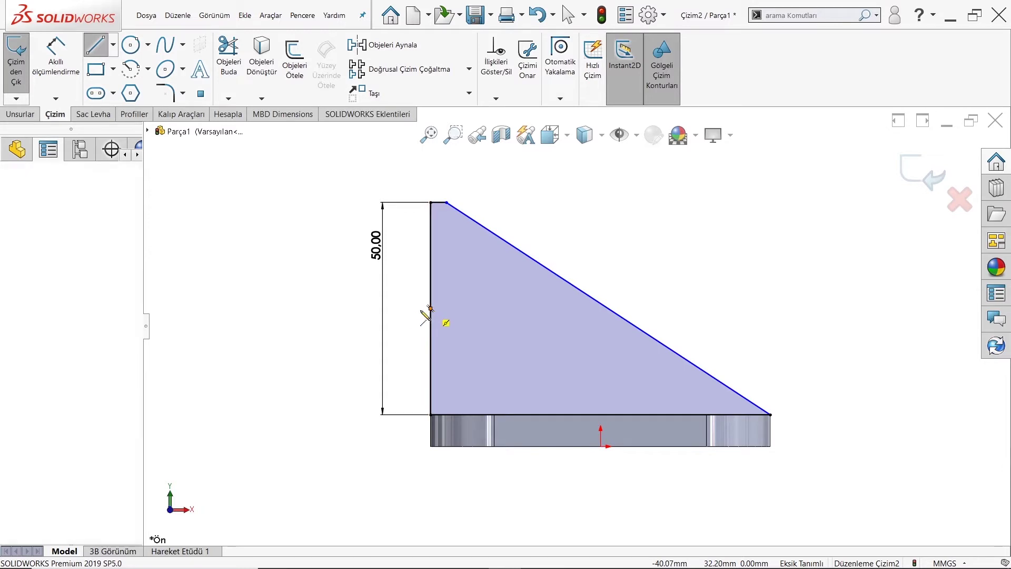
pyautogui.doubleClick(337, 308)
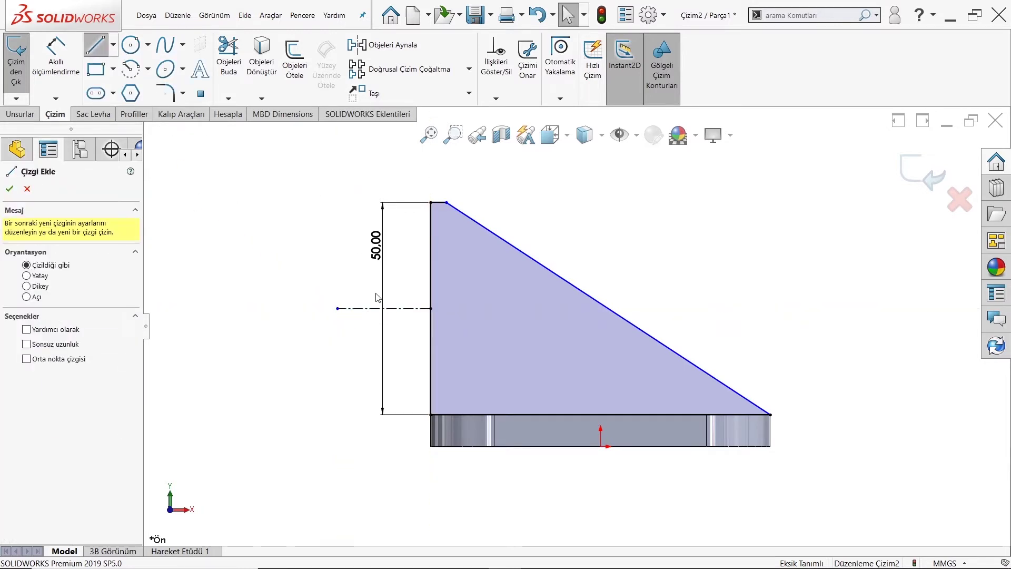
pyautogui.click(392, 308)
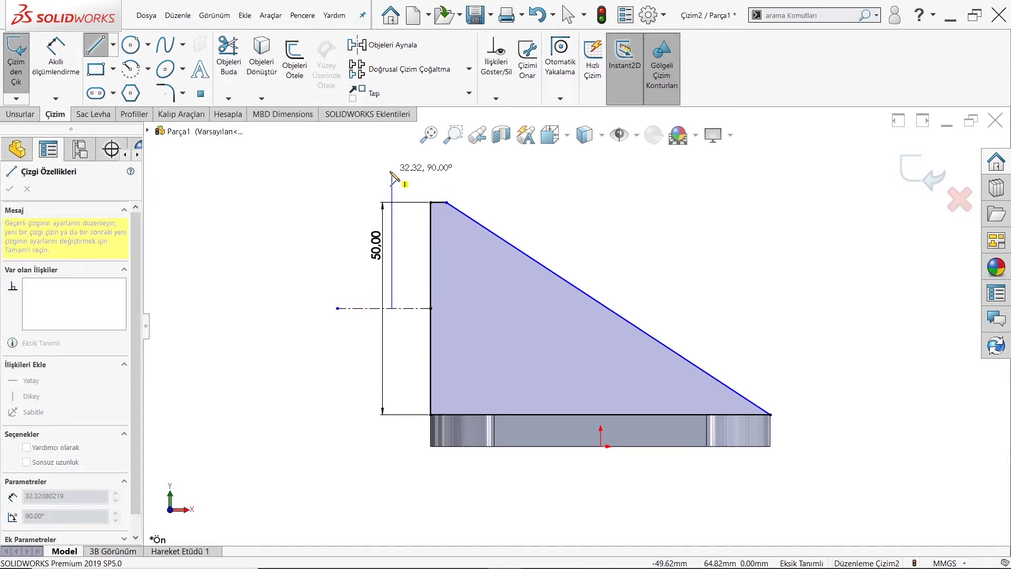
pyautogui.doubleClick(392, 171)
pyautogui.press('Escape')
pyautogui.click(391, 227)
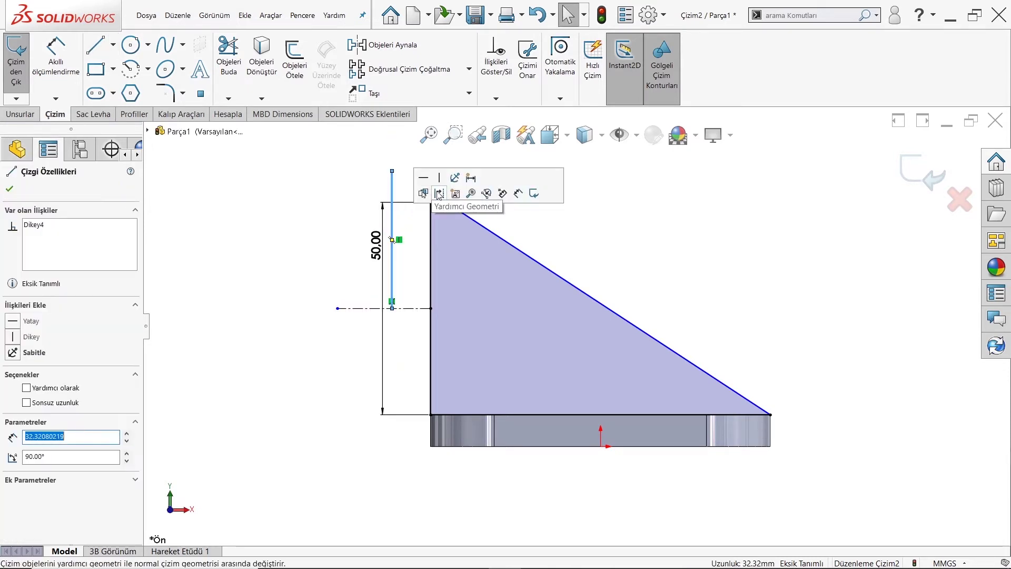
# Dimension the vertical construction line 5 mm from the triangle's vertical edge
pyautogui.click(56, 53)
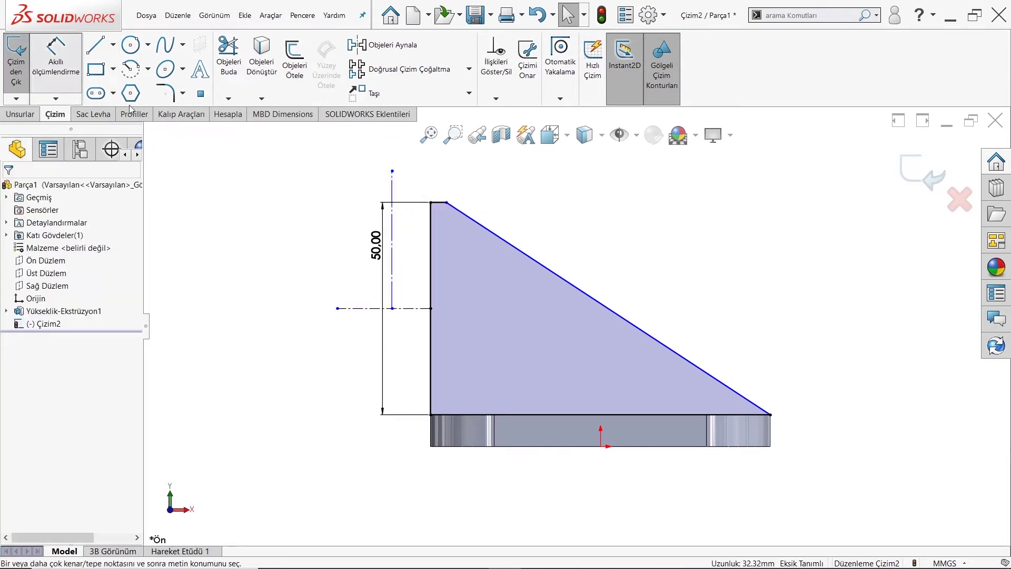
pyautogui.click(418, 246)
pyautogui.click(431, 245)
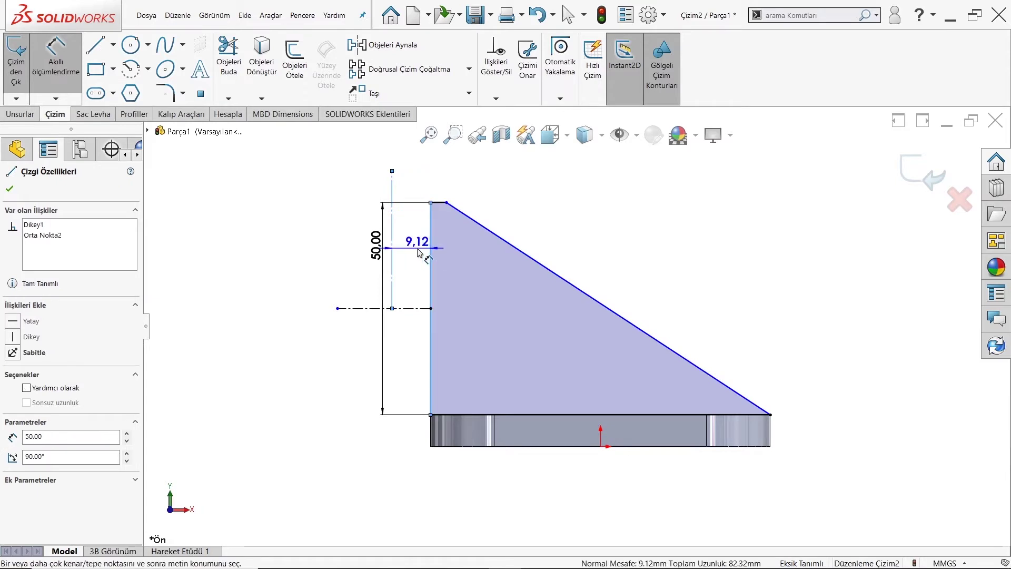
pyautogui.click(419, 252)
pyautogui.click(419, 253)
pyautogui.write('5')
pyautogui.press('Return')
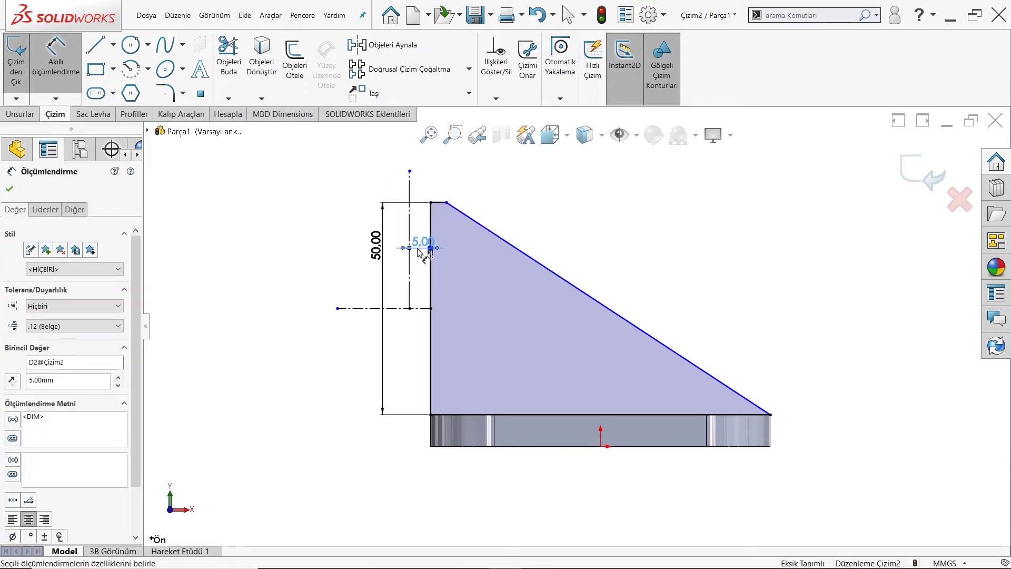
pyautogui.press('Escape')
pyautogui.press('Escape')
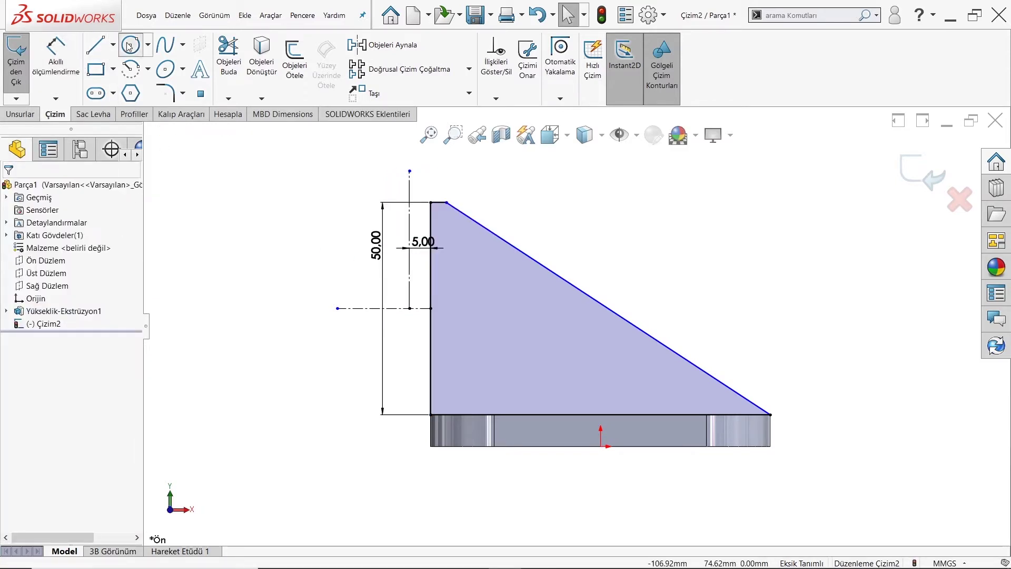
# Draw a circle centred where the centerline meets the construction line, and dimension it Ø25
pyautogui.click(129, 47)
pyautogui.click(410, 308)
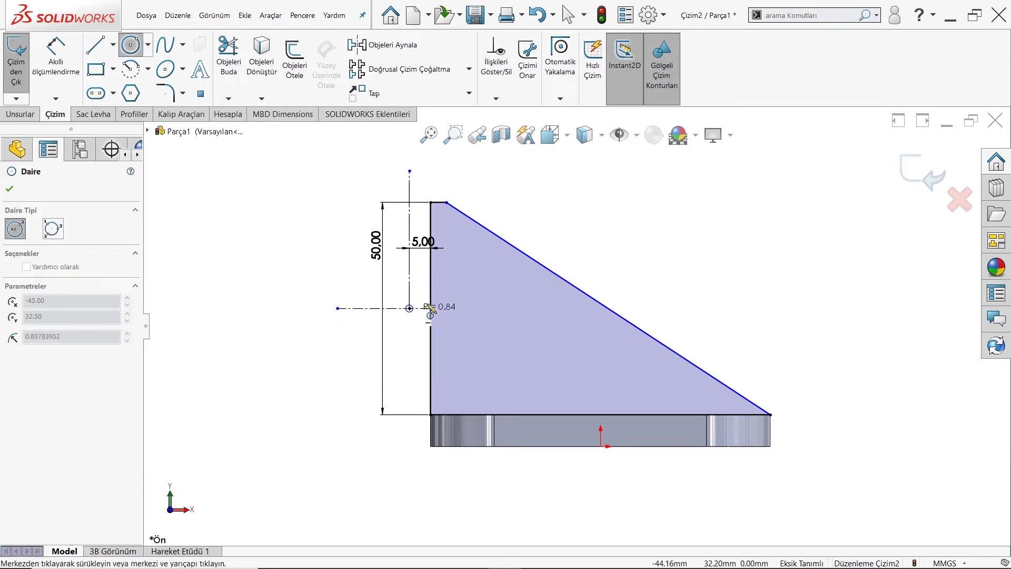
pyautogui.click(461, 289)
pyautogui.press('Escape')
pyautogui.click(79, 73)
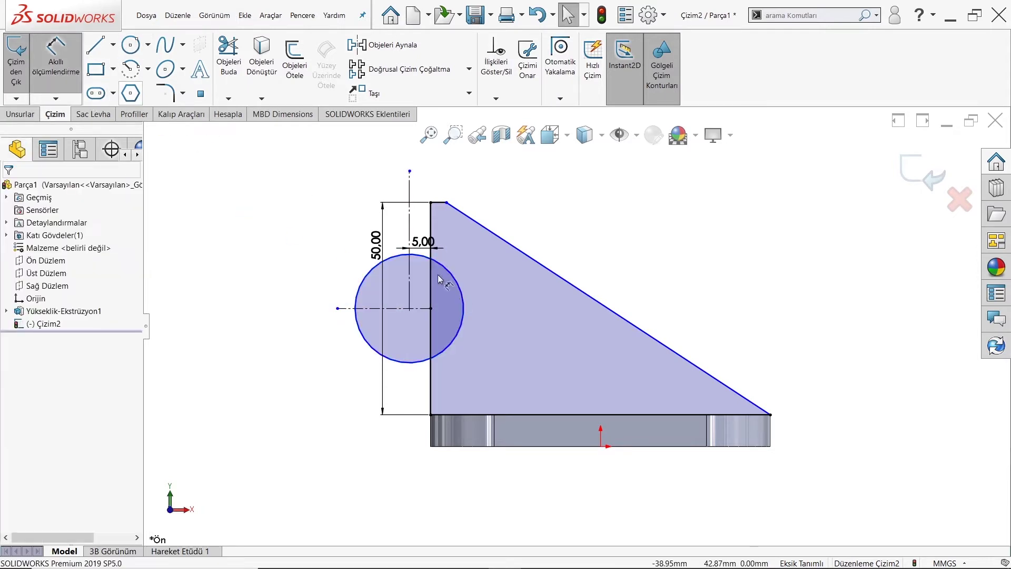
pyautogui.click(465, 299)
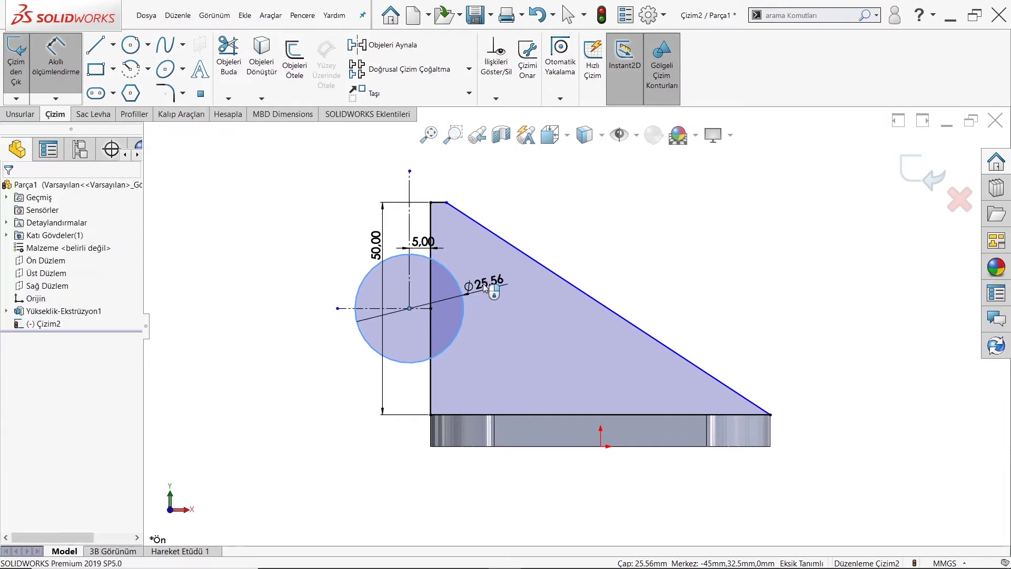
pyautogui.click(482, 284)
pyautogui.write('25')
pyautogui.press('Return')
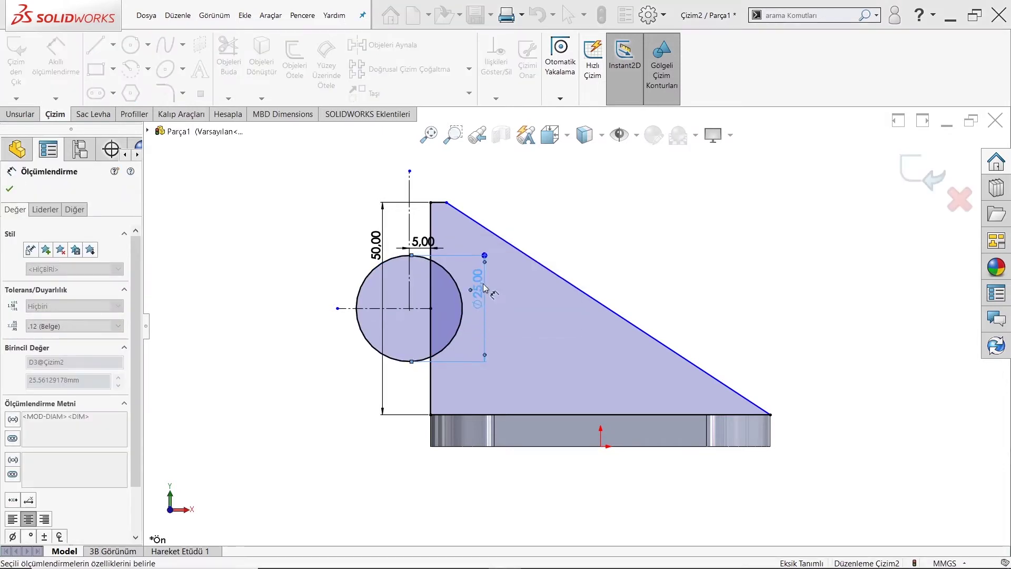
pyautogui.press('Escape')
# Draw a large circle concentric with the Ø25 circle, spanning the rib's full height
pyautogui.click(131, 50)
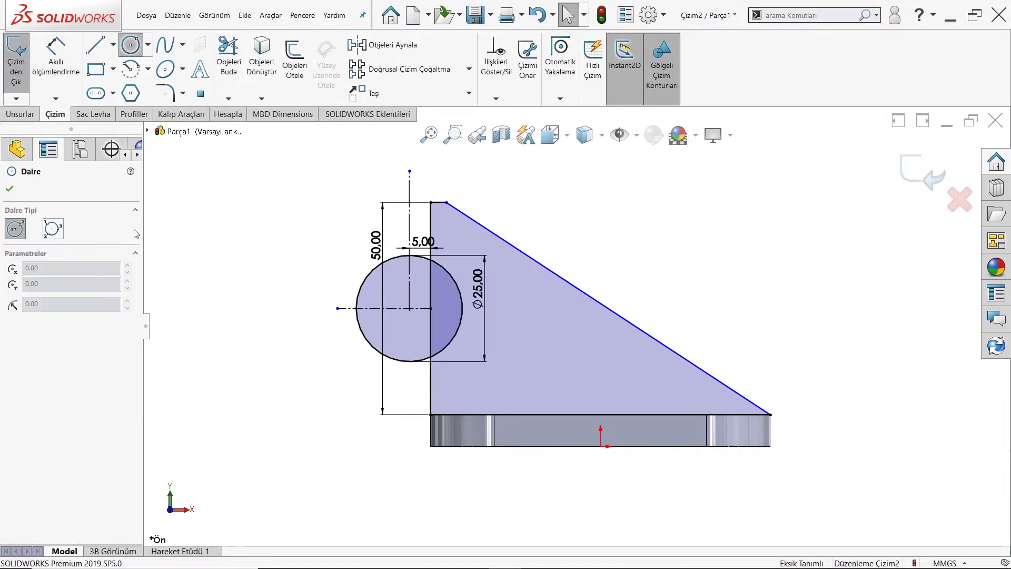
pyautogui.click(410, 308)
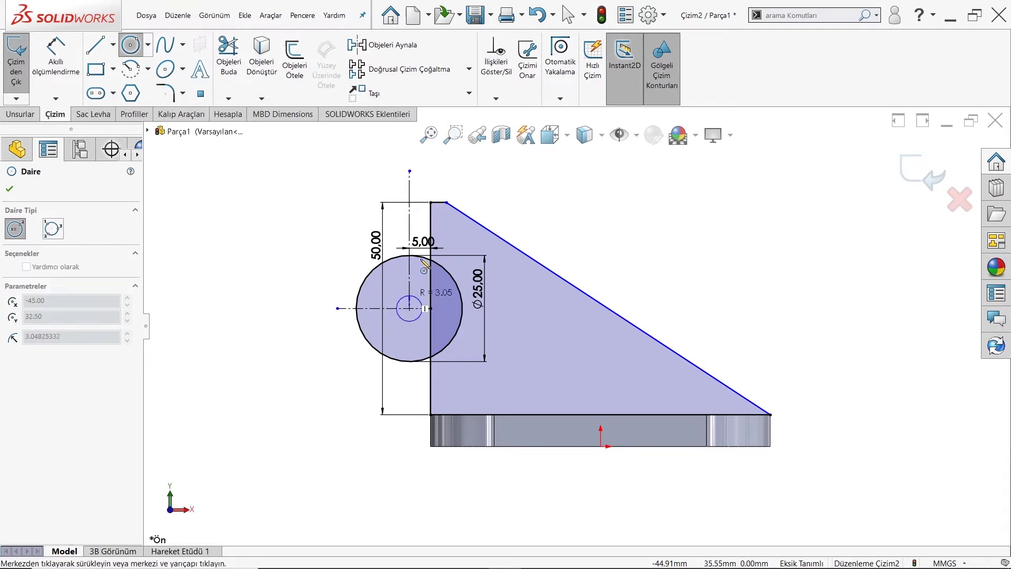
pyautogui.click(431, 202)
pyautogui.press('Escape')
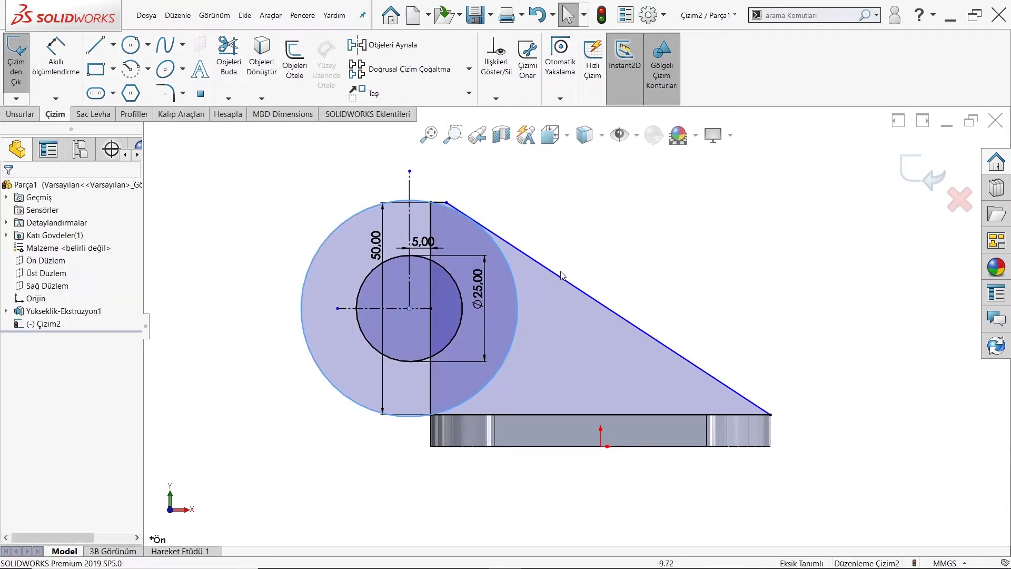
pyautogui.click(251, 53)
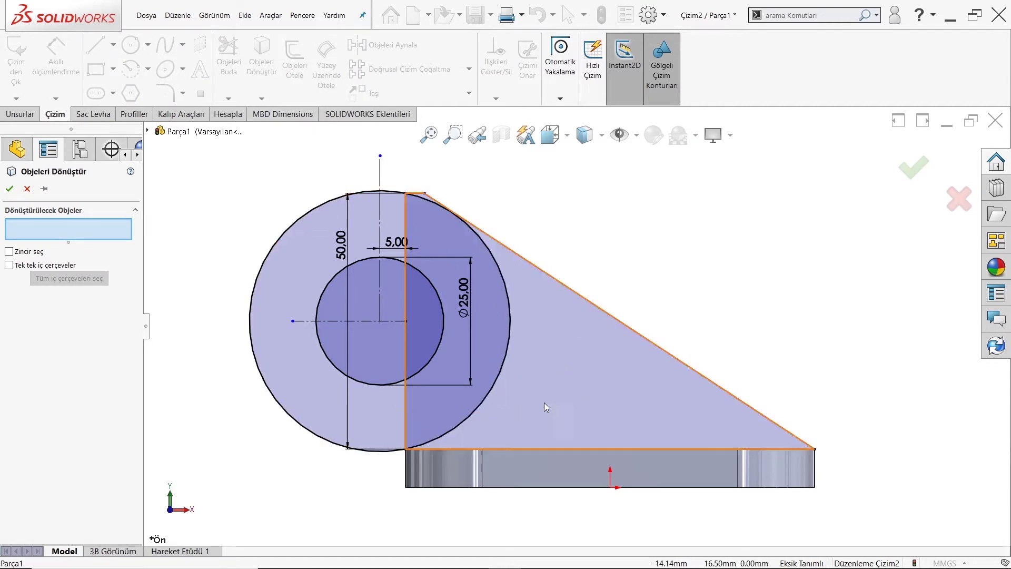
pyautogui.press('Escape')
# Trim the right arcs of both circles, then undo to restore the bore circle
pyautogui.click(233, 55)
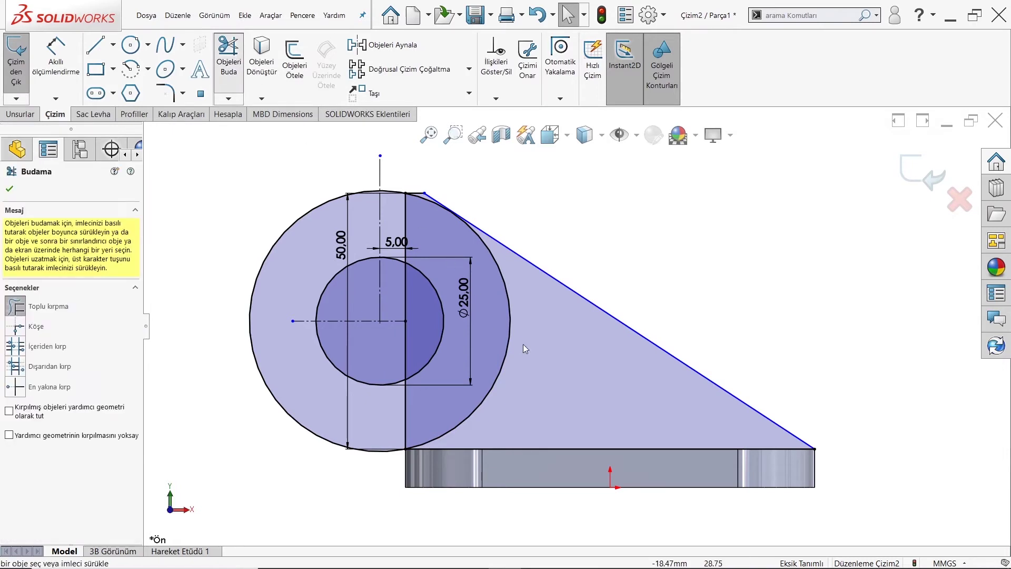
pyautogui.moveTo(515, 339)
pyautogui.mouseDown()
pyautogui.moveTo(511, 321)
pyautogui.moveTo(374, 304)
pyautogui.mouseUp()
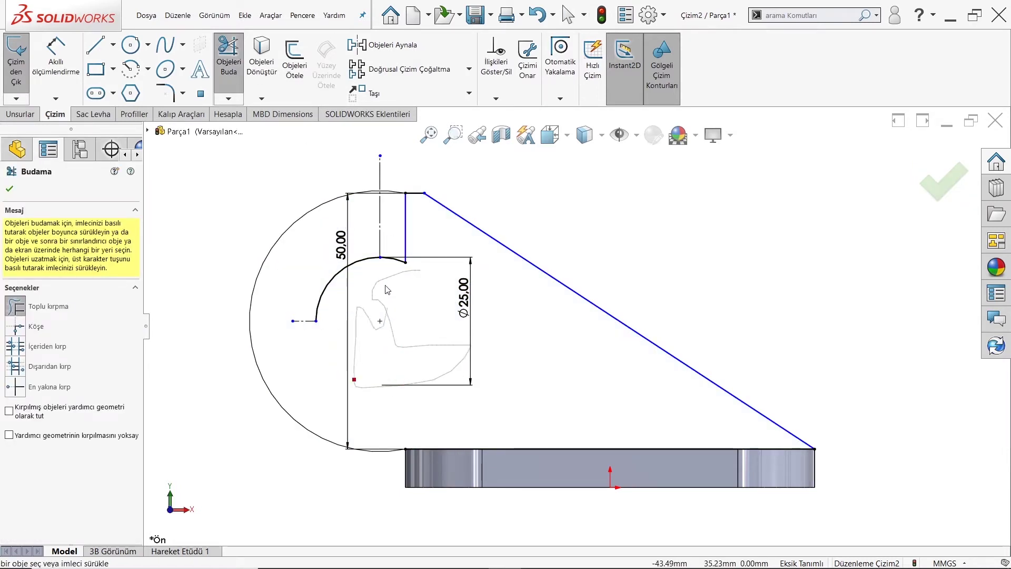
pyautogui.press('Escape')
pyautogui.hotkey('ctrl', 'z')
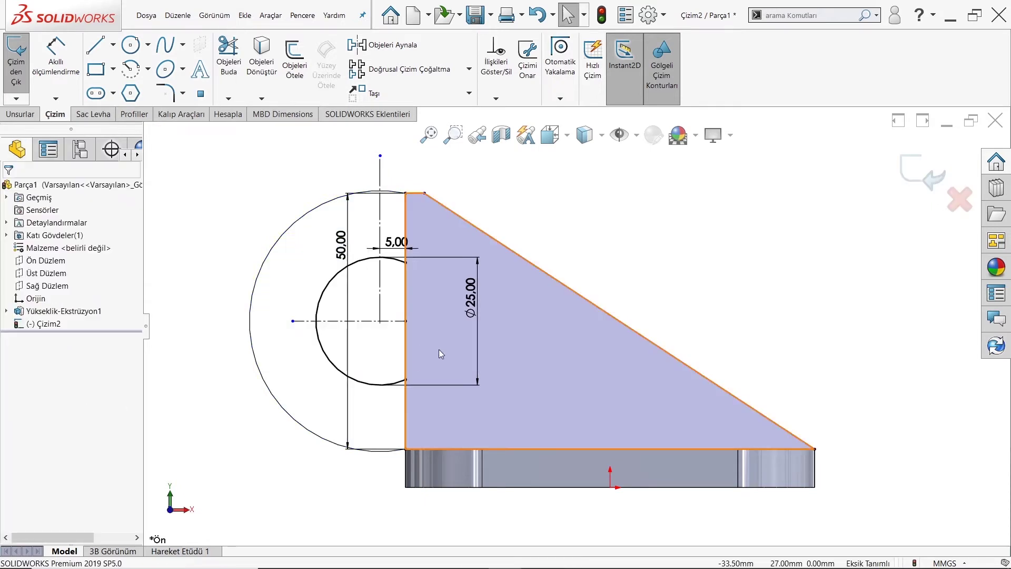
pyautogui.click(446, 322)
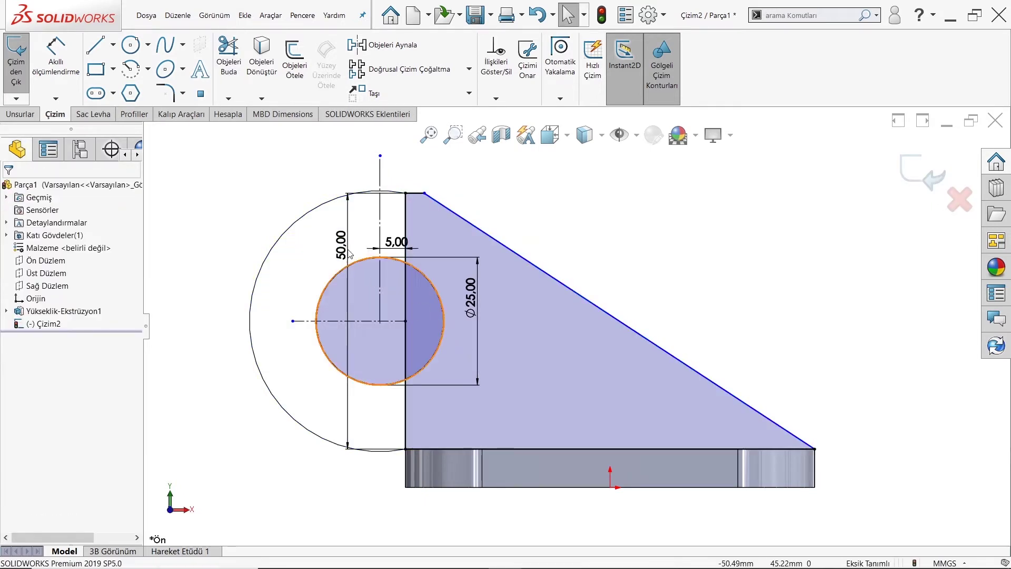
# Power-trim the two vertical line segments inside the large circle
pyautogui.click(229, 53)
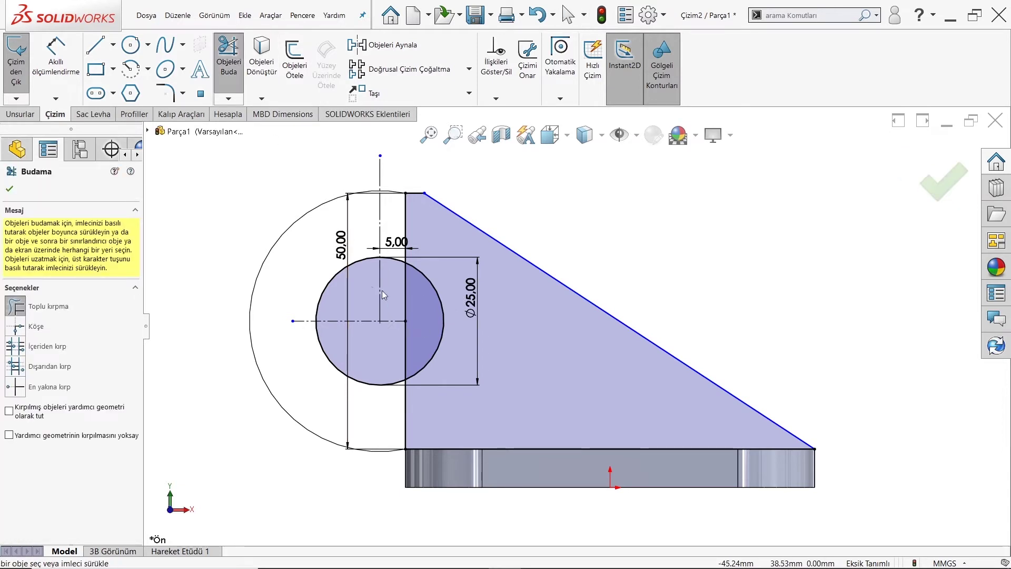
pyautogui.moveTo(380, 290); pyautogui.dragTo(414, 316)
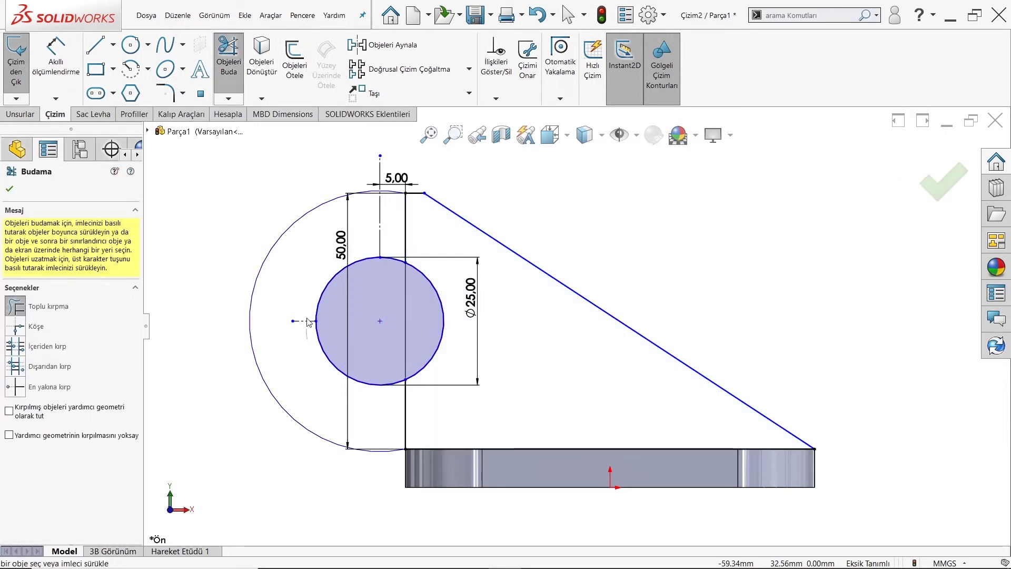
pyautogui.moveTo(416, 242); pyautogui.dragTo(408, 197)
pyautogui.scroll(-2, 409, 197)
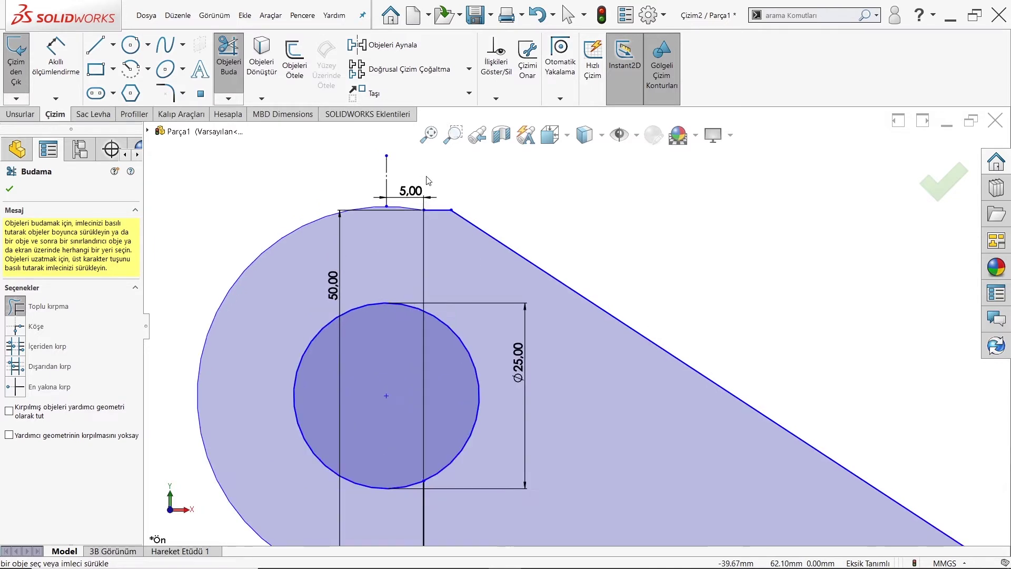
pyautogui.scroll(-1, 446, 205)
pyautogui.scroll(-2, 447, 205)
pyautogui.scroll(3, 494, 303)
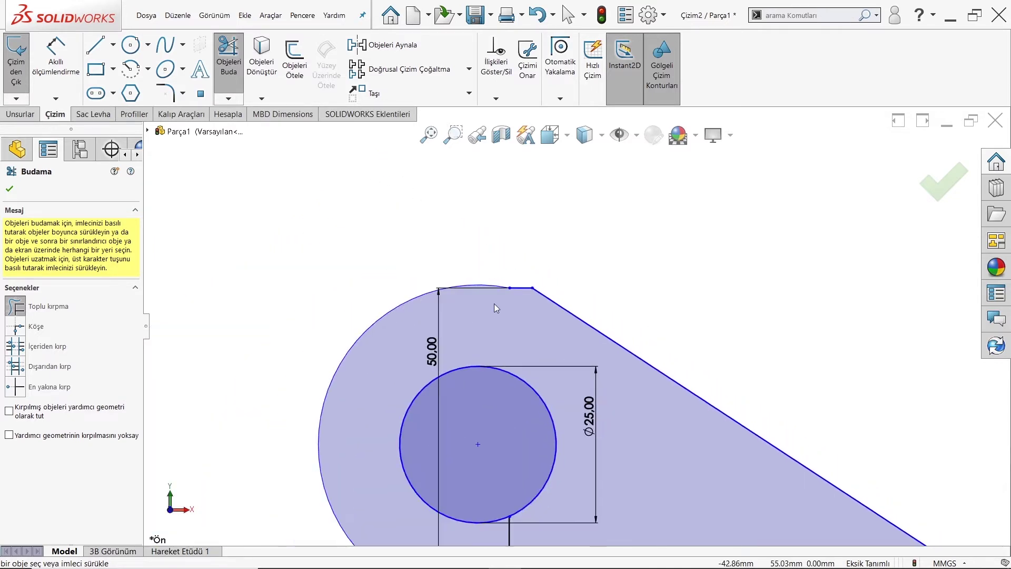
pyautogui.scroll(-3, 516, 293)
pyautogui.scroll(-1, 517, 293)
# Trim the leftover arc along the top edge to close the rounded rib outline
pyautogui.moveTo(495, 245); pyautogui.dragTo(441, 273)
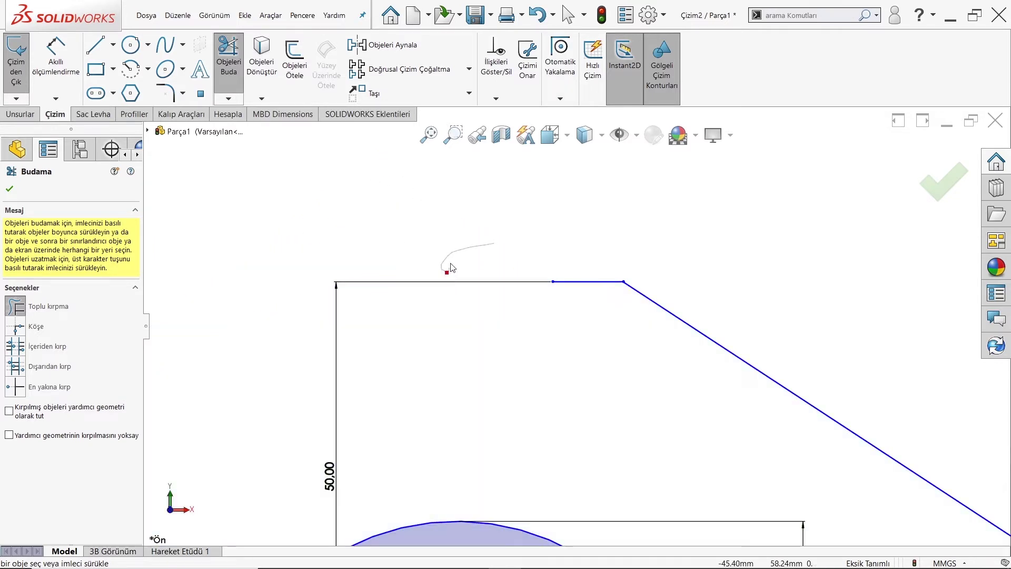
pyautogui.scroll(1, 514, 221)
pyautogui.scroll(1, 514, 232)
pyautogui.press('Escape')
pyautogui.scroll(1, 625, 362)
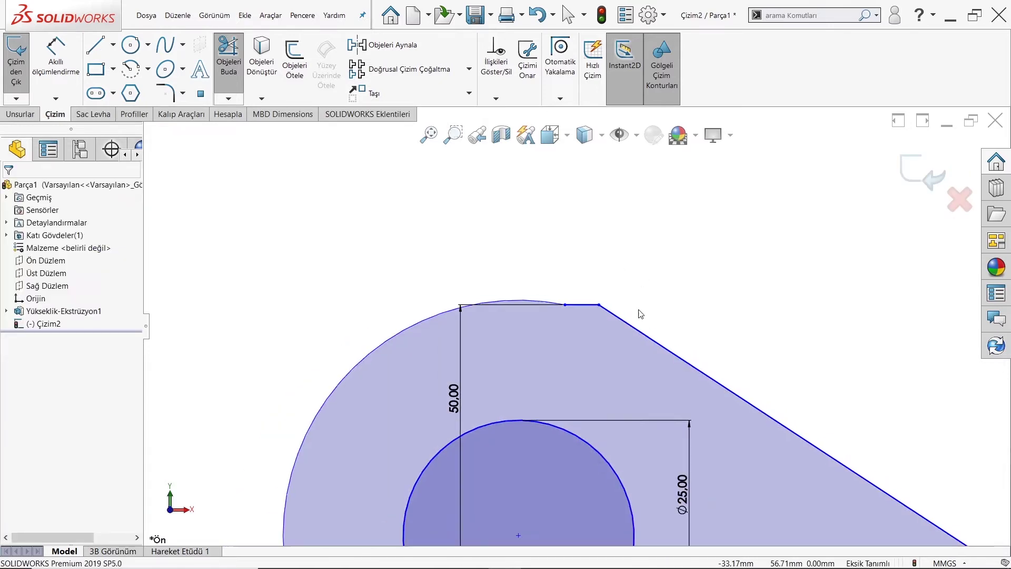
pyautogui.scroll(1, 624, 363)
pyautogui.scroll(1, 624, 363)
pyautogui.scroll(2, 625, 363)
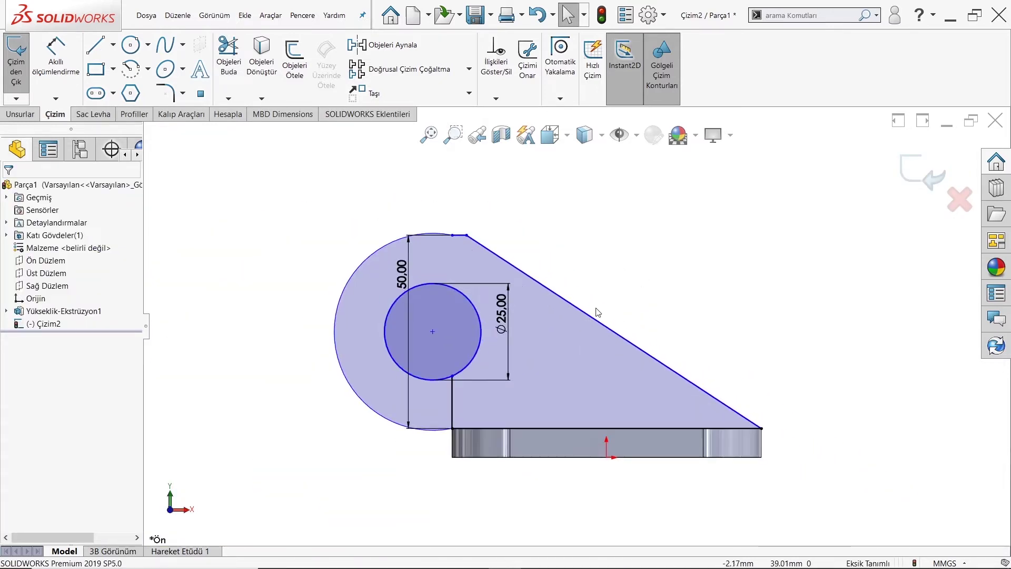
pyautogui.scroll(-2, 469, 244)
# Round the top corner between the flat and sloped edges with a 3 mm sketch fillet
pyautogui.click(170, 100)
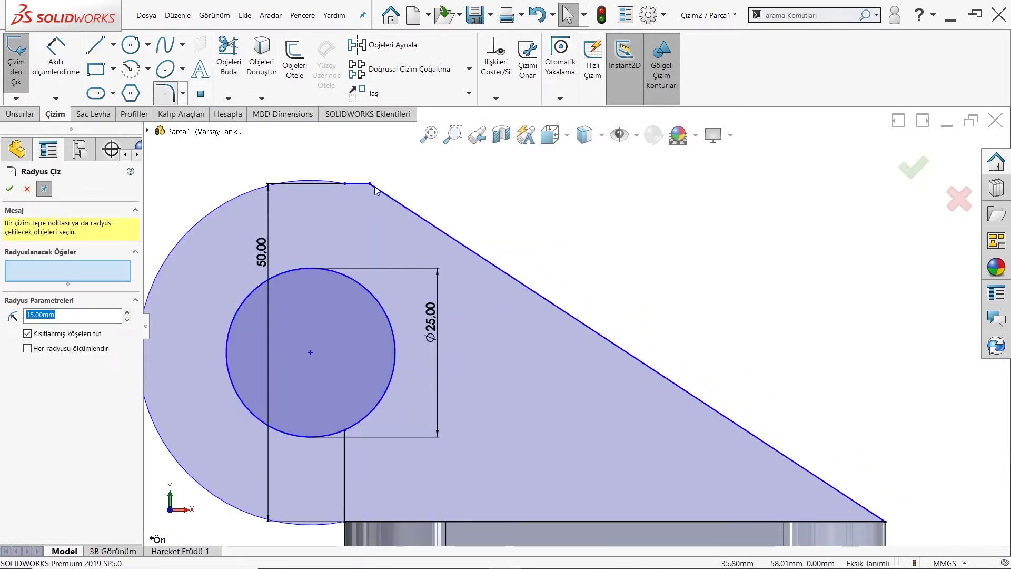
pyautogui.click(370, 183)
pyautogui.write('3')
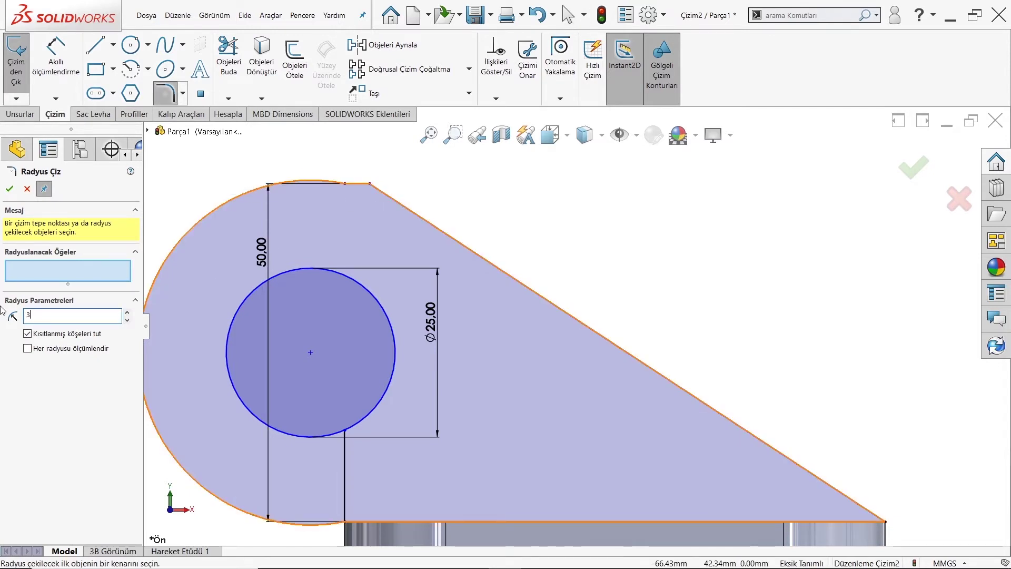
pyautogui.click(370, 185)
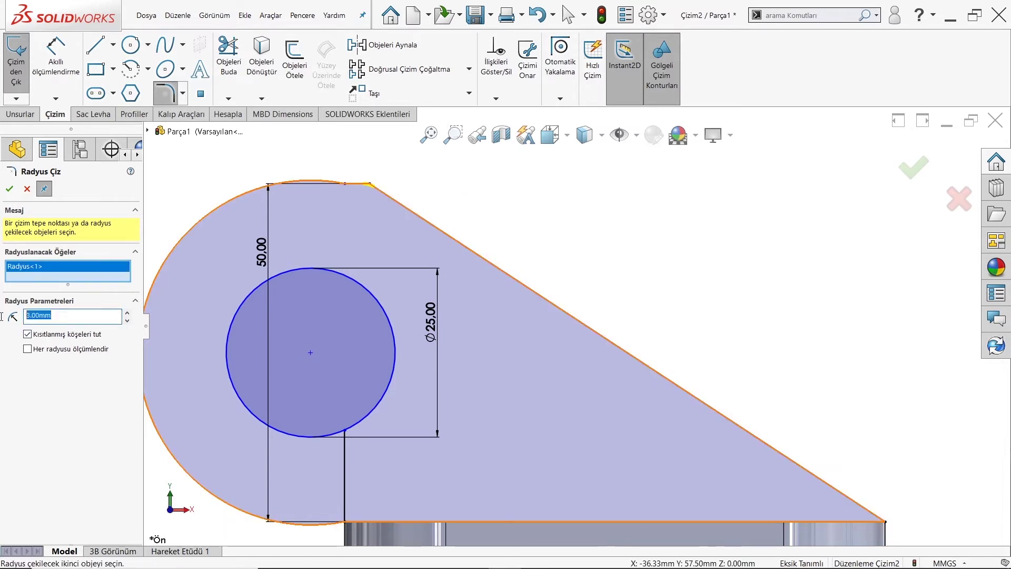
pyautogui.click(9, 189)
pyautogui.click(10, 188)
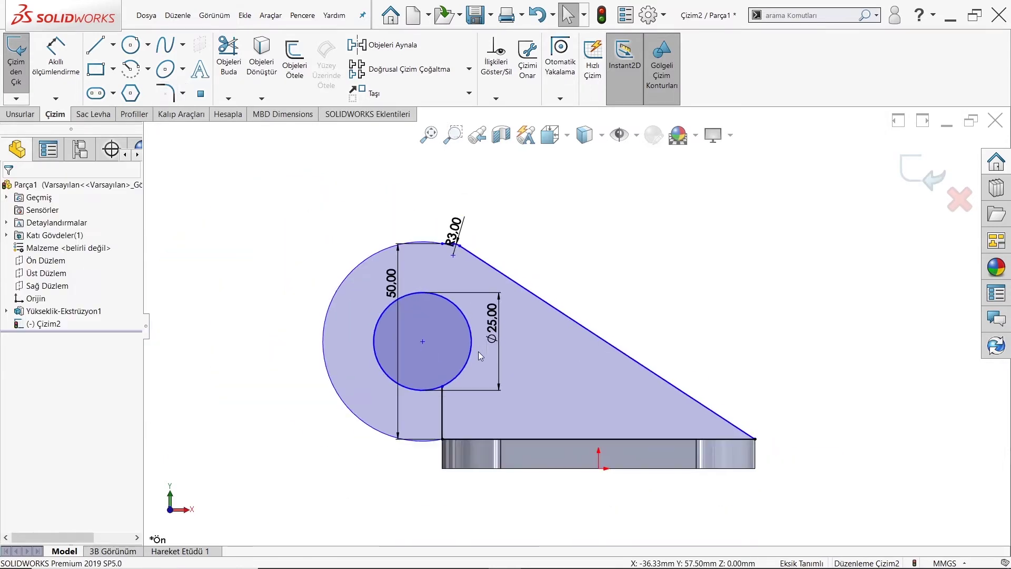
pyautogui.scroll(2, 552, 400)
pyautogui.scroll(-2, 547, 314)
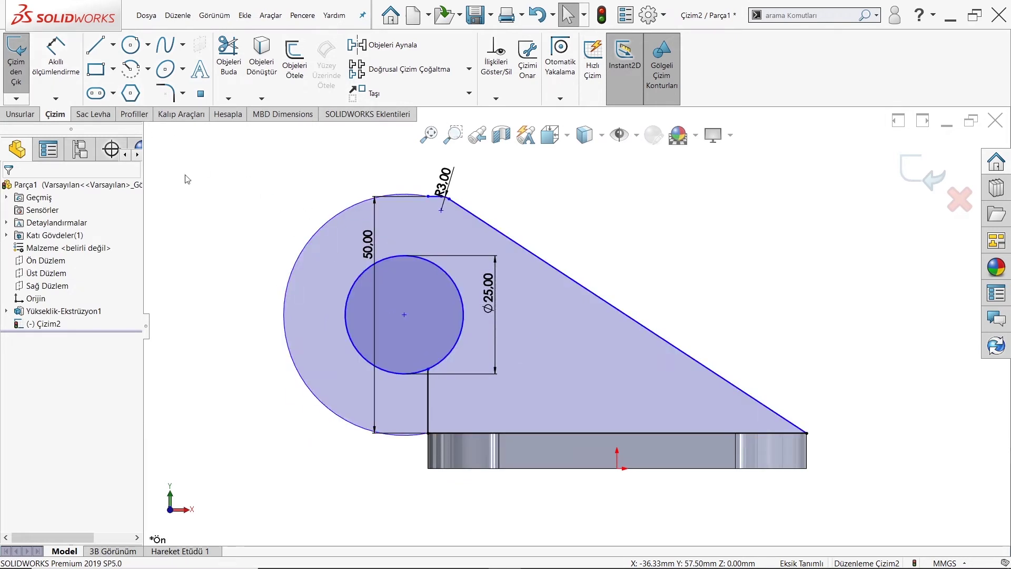
# Extrude the rounded plate region 10 mm with a Mid Plane end condition
pyautogui.click(20, 113)
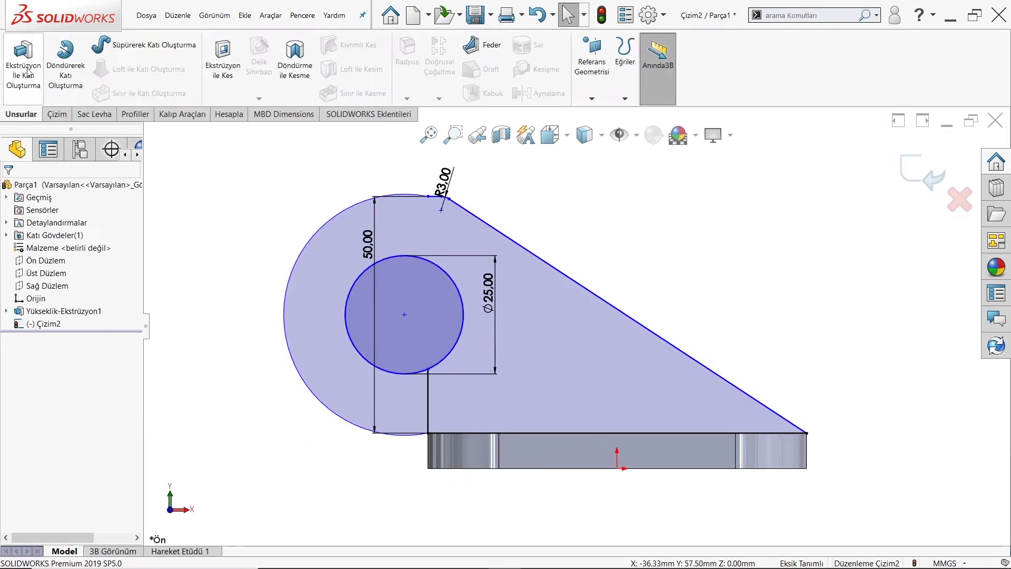
pyautogui.click(23, 61)
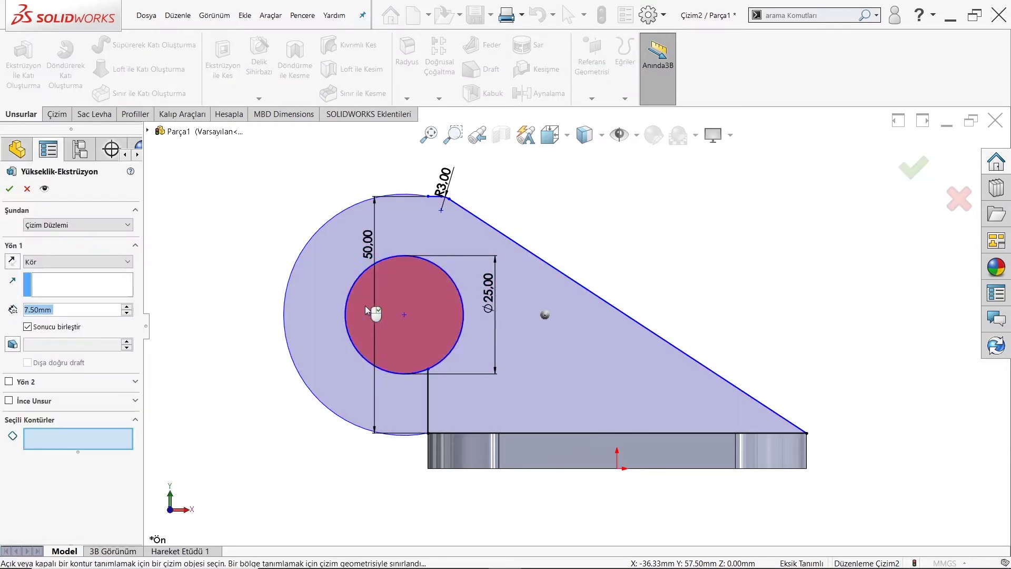
pyautogui.click(523, 319)
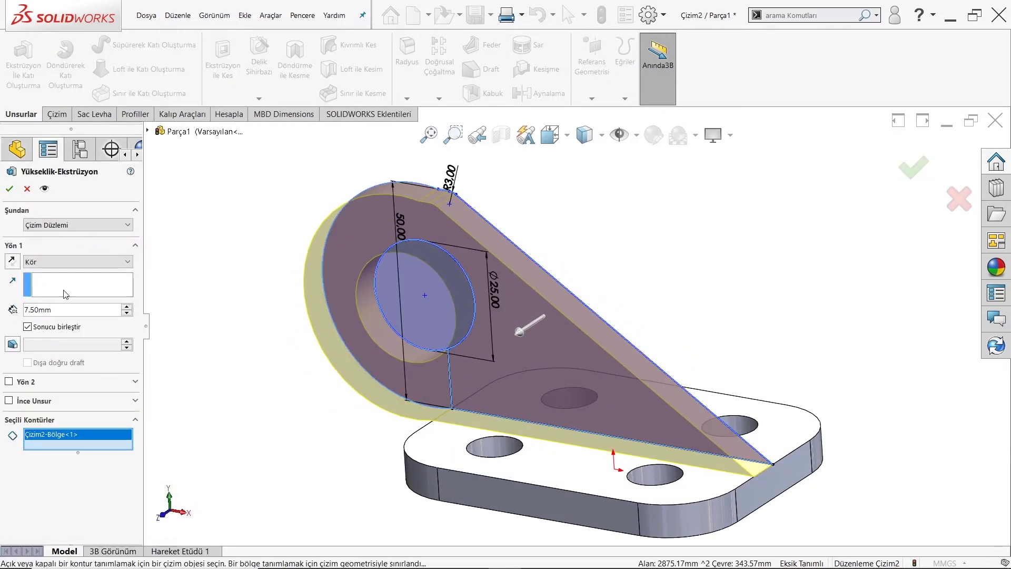
pyautogui.click(66, 261)
pyautogui.click(46, 324)
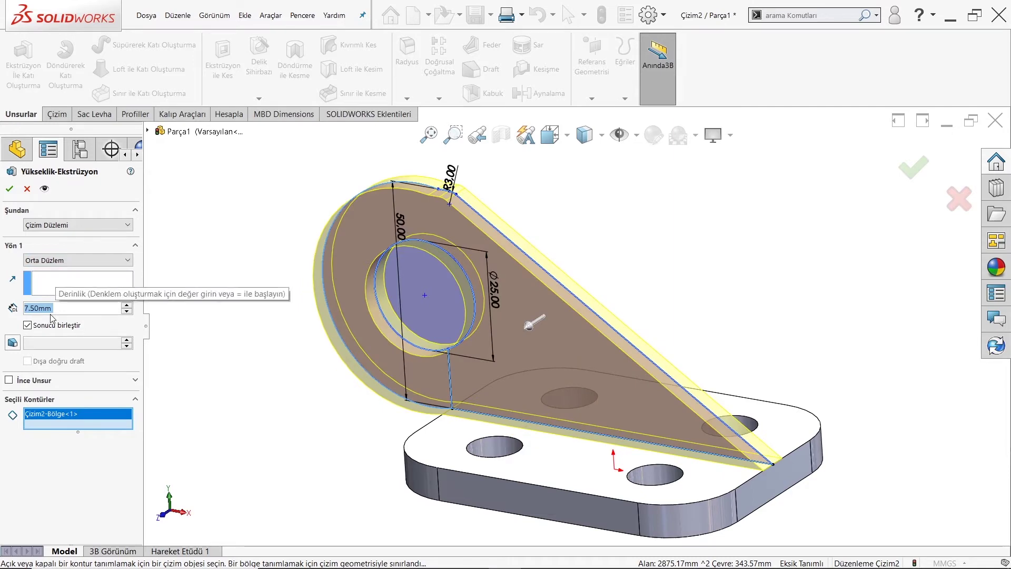
pyautogui.write('10')
pyautogui.press('Return')
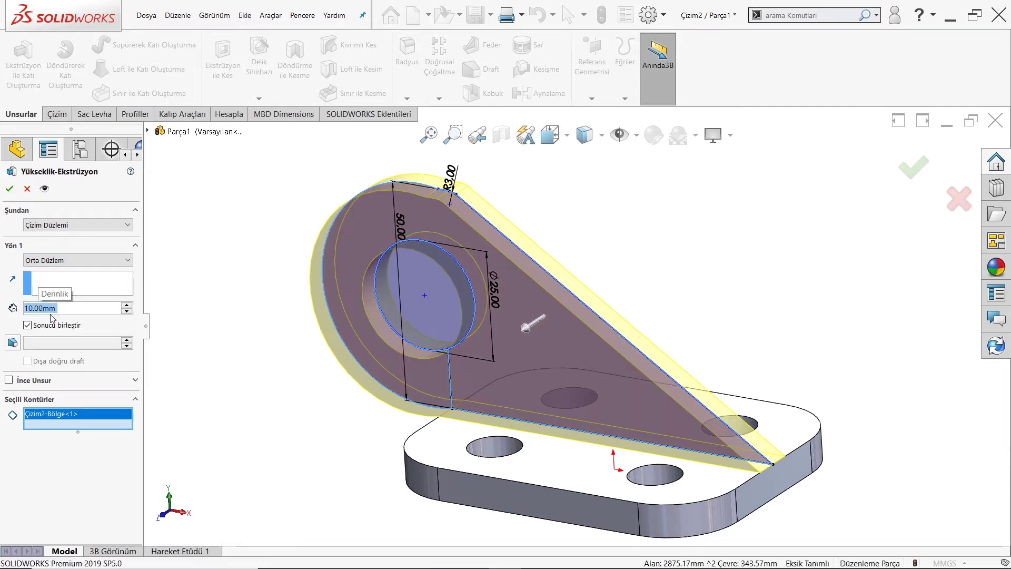
pyautogui.press('Return')
# Reopen the plate's sketch Çizim2 for editing from the extrusion in the feature tree
pyautogui.moveTo(314, 322)
pyautogui.mouseDown(button='middle')
pyautogui.moveTo(280, 289)
pyautogui.moveTo(357, 338)
pyautogui.moveTo(568, 358)
pyautogui.mouseUp(button='middle')
pyautogui.hotkey('ctrl', '1')
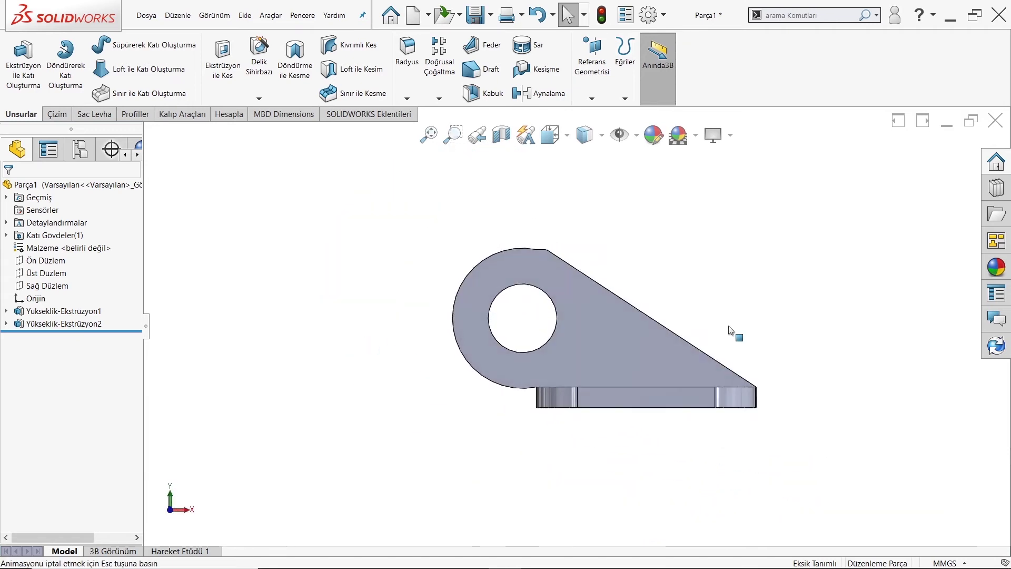
pyautogui.scroll(-2, 734, 334)
pyautogui.scroll(-3, 690, 334)
pyautogui.click(63, 323)
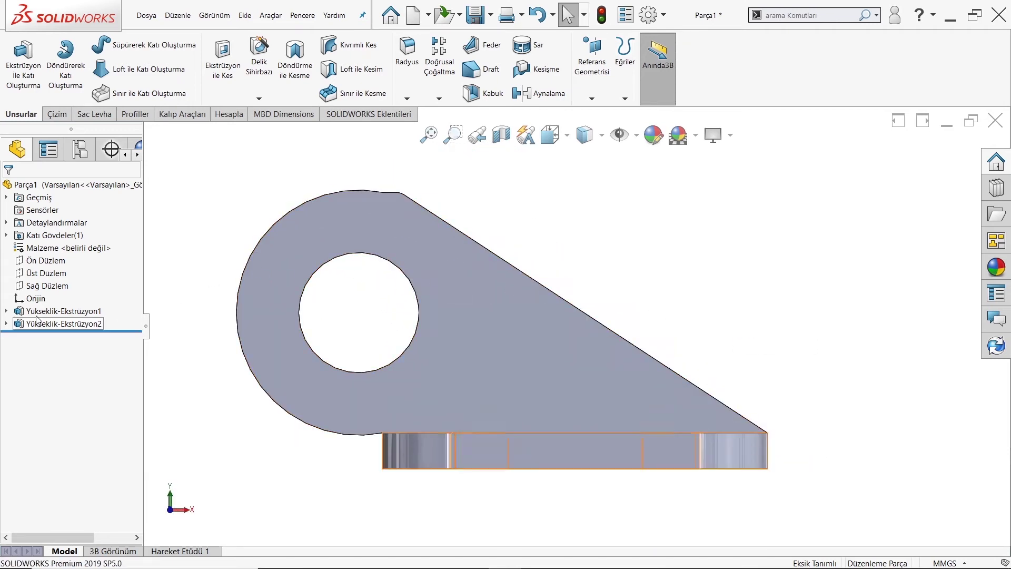
pyautogui.click(5, 324)
pyautogui.click(56, 337)
pyautogui.click(85, 302)
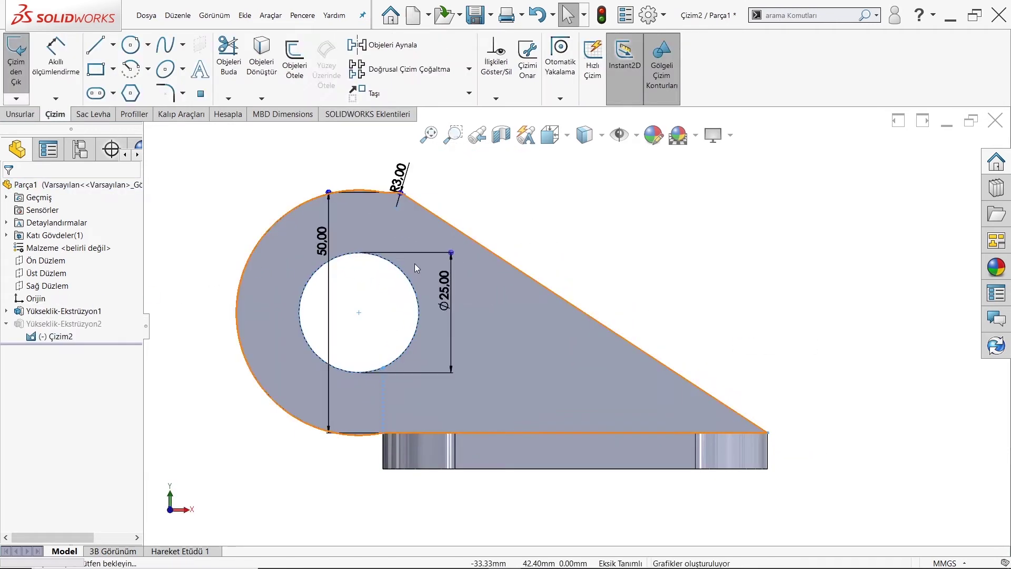
# Delete the R3.00 fillet dimension and inspect the fillet's corner point
pyautogui.scroll(-4, 377, 190)
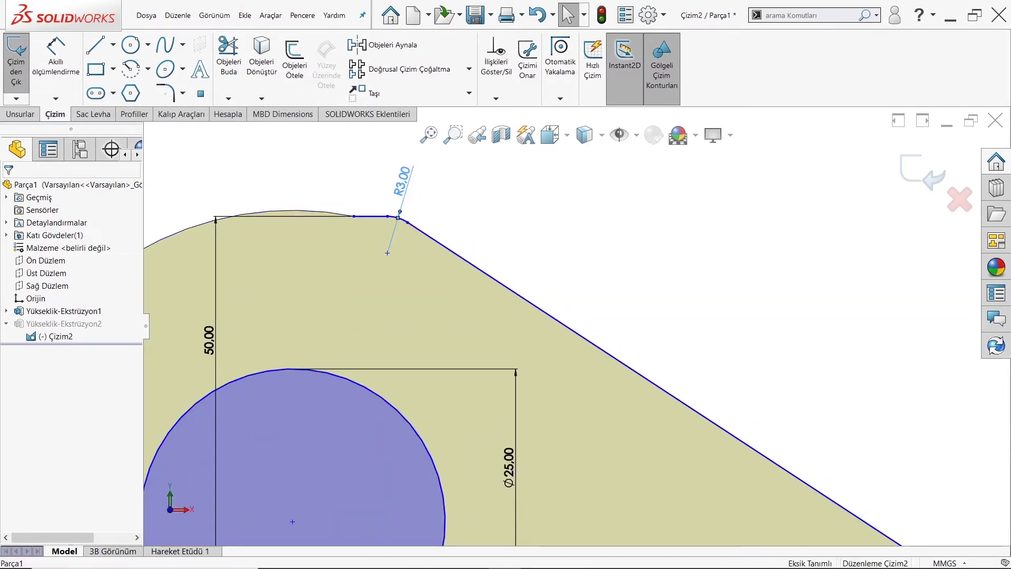
pyautogui.press('Delete')
pyautogui.scroll(-3, 353, 189)
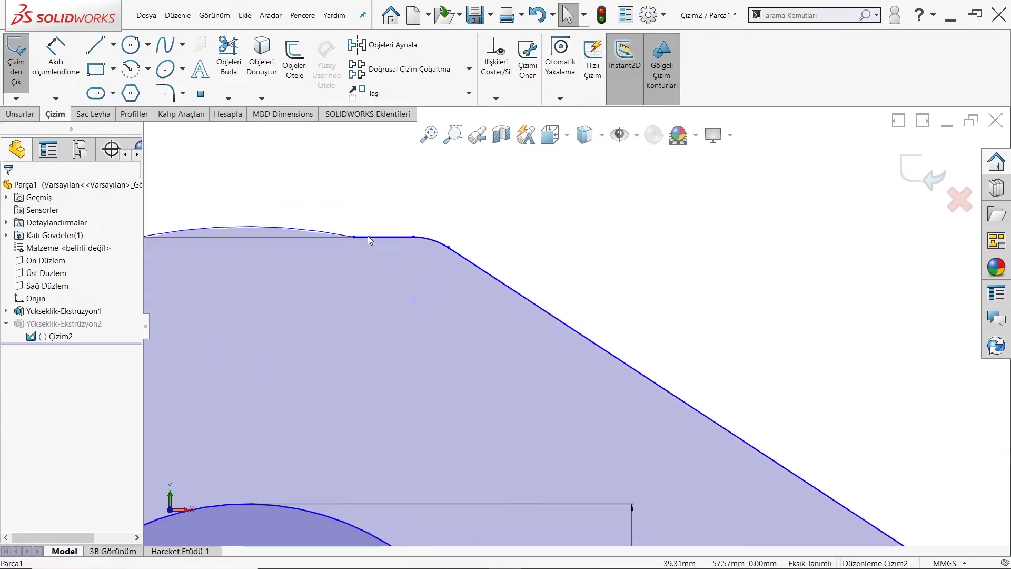
pyautogui.click(414, 238)
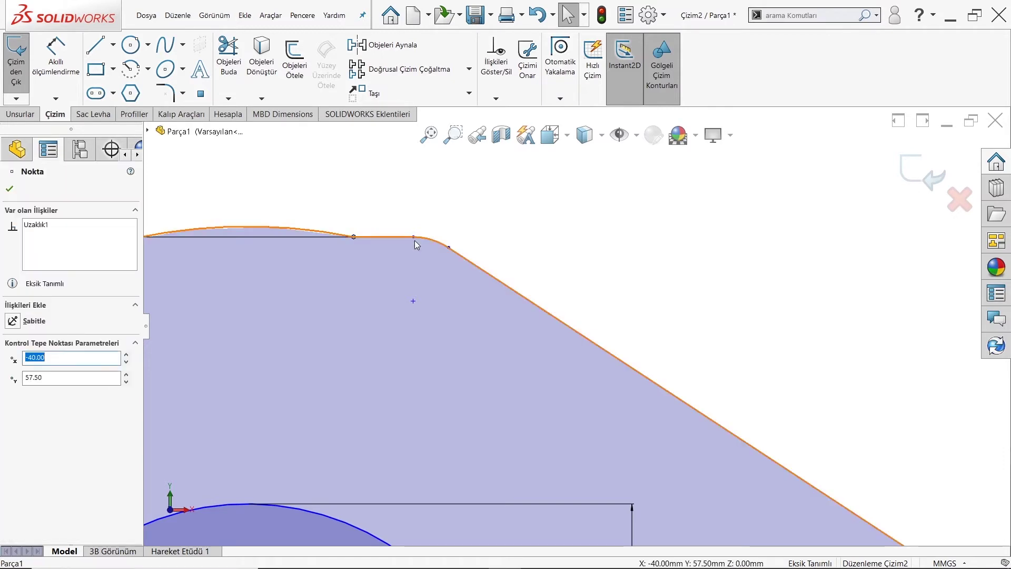
pyautogui.scroll(-1, 370, 212)
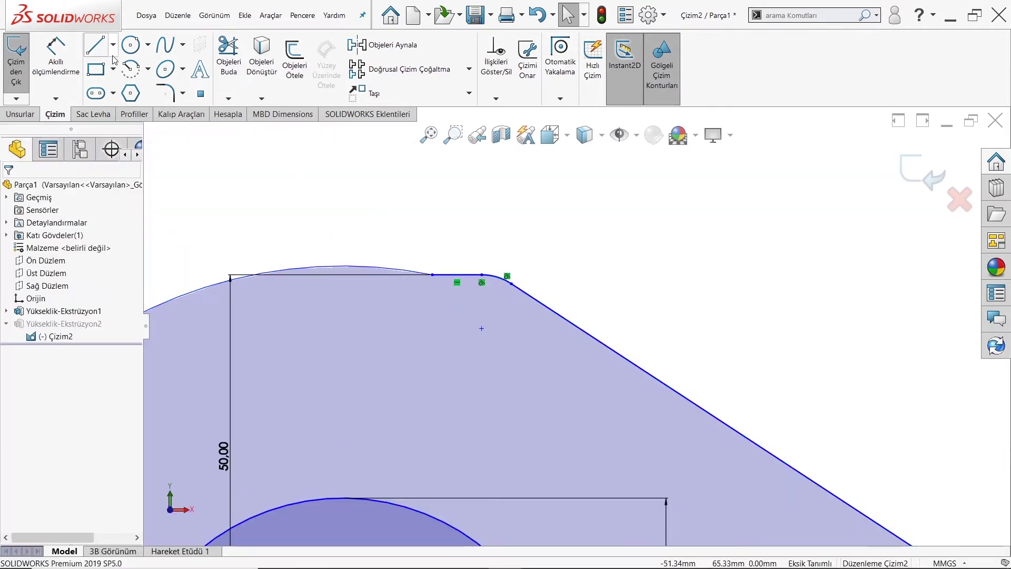
# Dimension the short flat top line to a length of 1
pyautogui.click(56, 58)
pyautogui.click(452, 275)
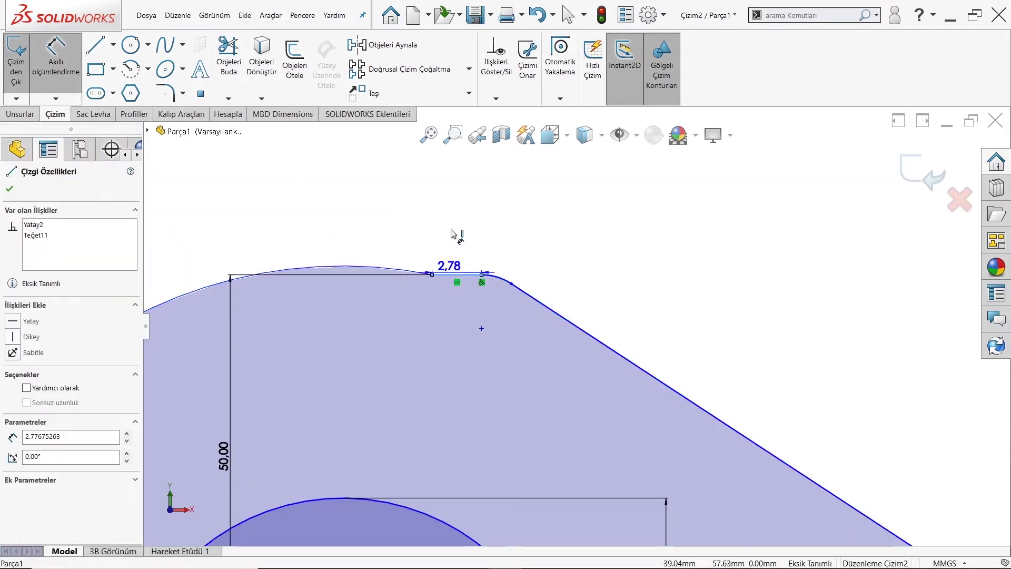
pyautogui.click(452, 225)
pyautogui.write('1')
pyautogui.press('Return')
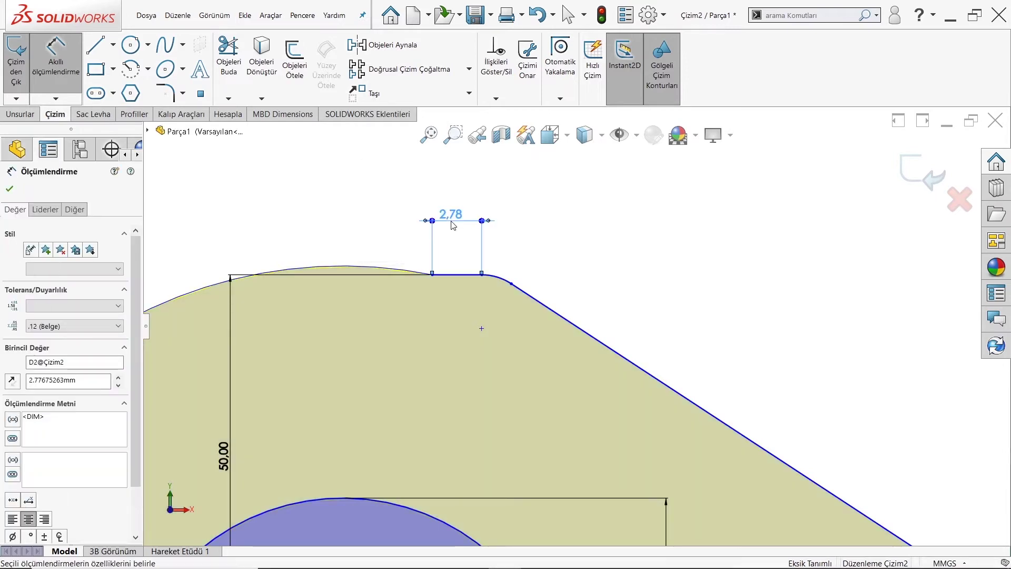
pyautogui.press('Escape')
pyautogui.scroll(2, 530, 340)
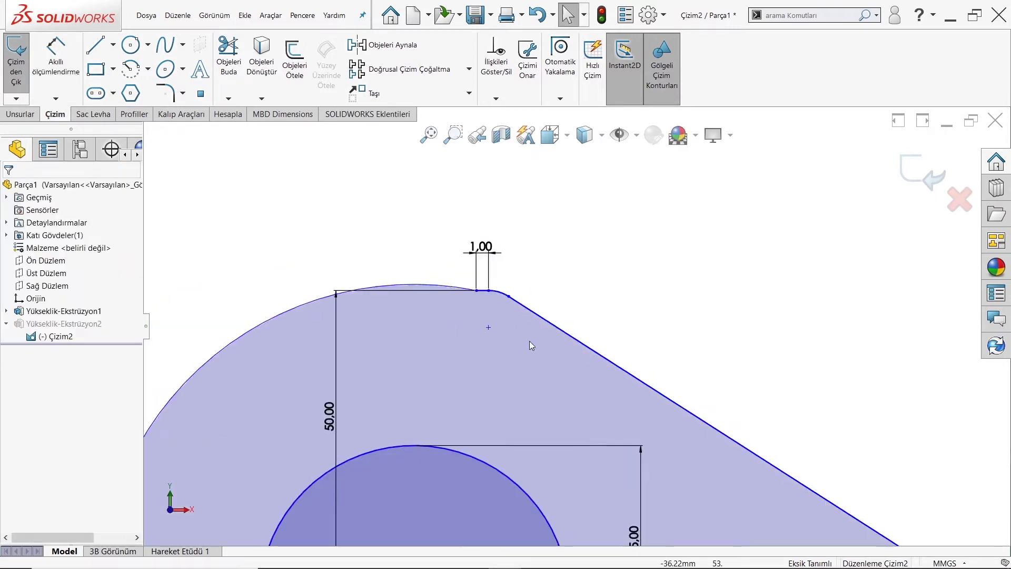
pyautogui.scroll(2, 650, 412)
pyautogui.scroll(1, 745, 420)
pyautogui.scroll(1, 746, 428)
pyautogui.scroll(-2, 747, 428)
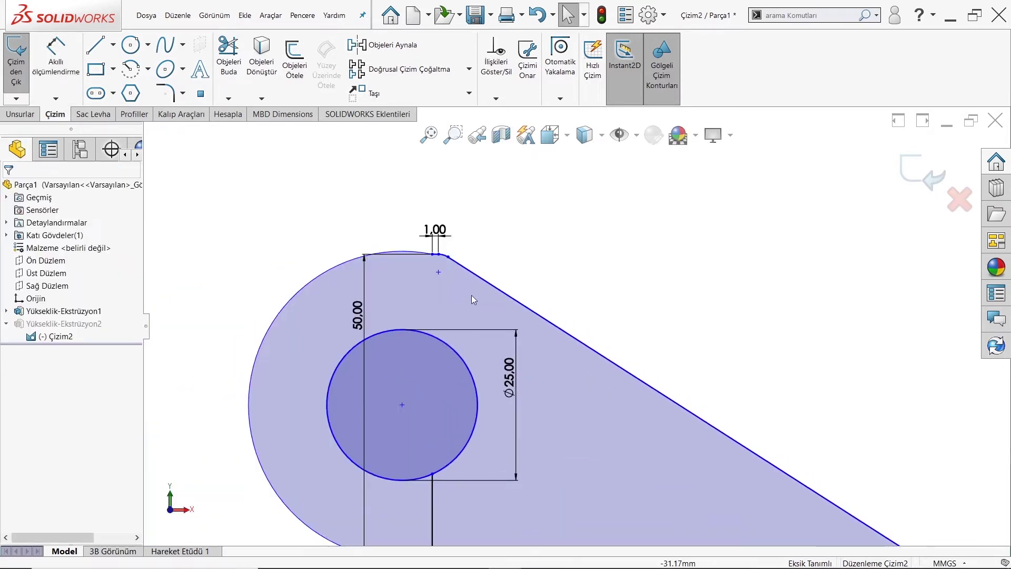
pyautogui.scroll(-2, 472, 295)
pyautogui.scroll(-2, 440, 244)
pyautogui.scroll(-1, 415, 223)
pyautogui.scroll(3, 547, 366)
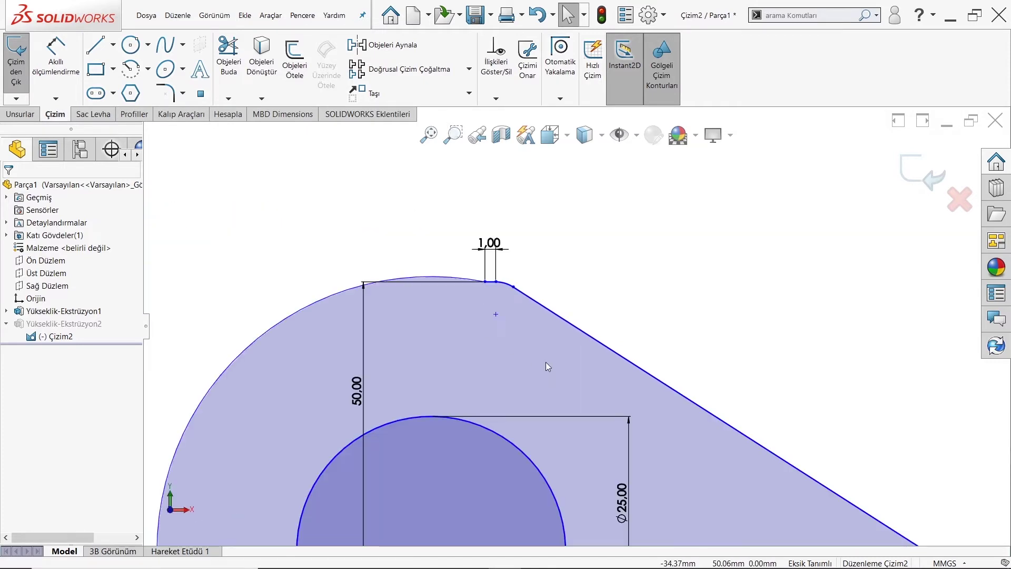
pyautogui.scroll(-1, 536, 270)
pyautogui.scroll(-2, 515, 266)
pyautogui.scroll(-1, 490, 293)
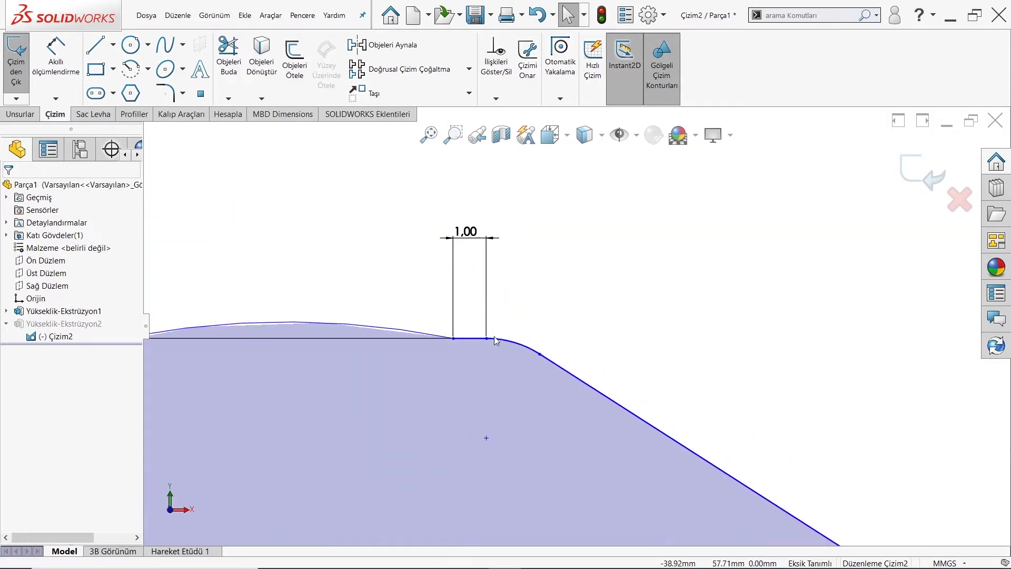
# Trim the short top segment, then undo the trim to restore it
pyautogui.click(220, 77)
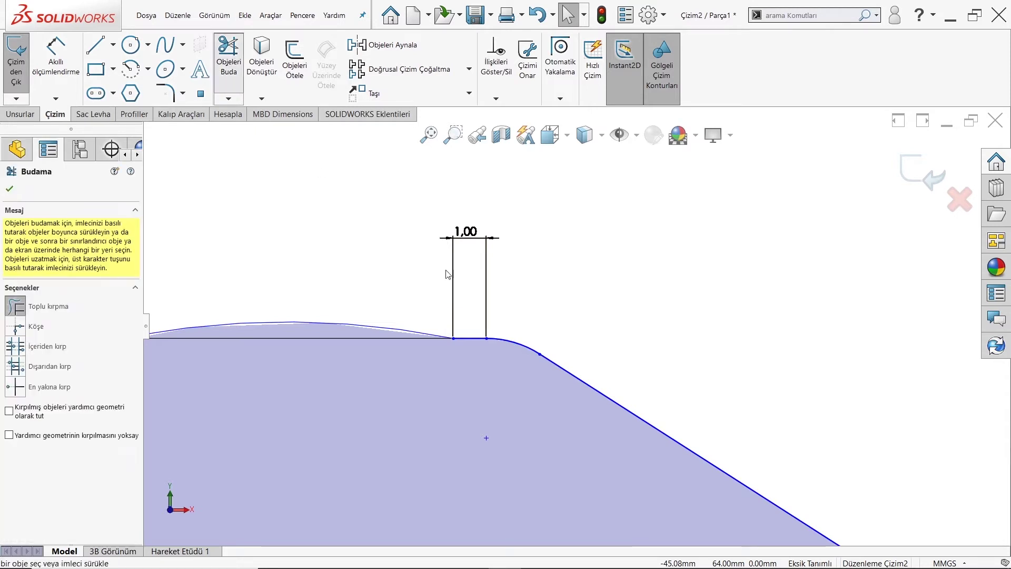
pyautogui.click(469, 338)
pyautogui.press('Escape')
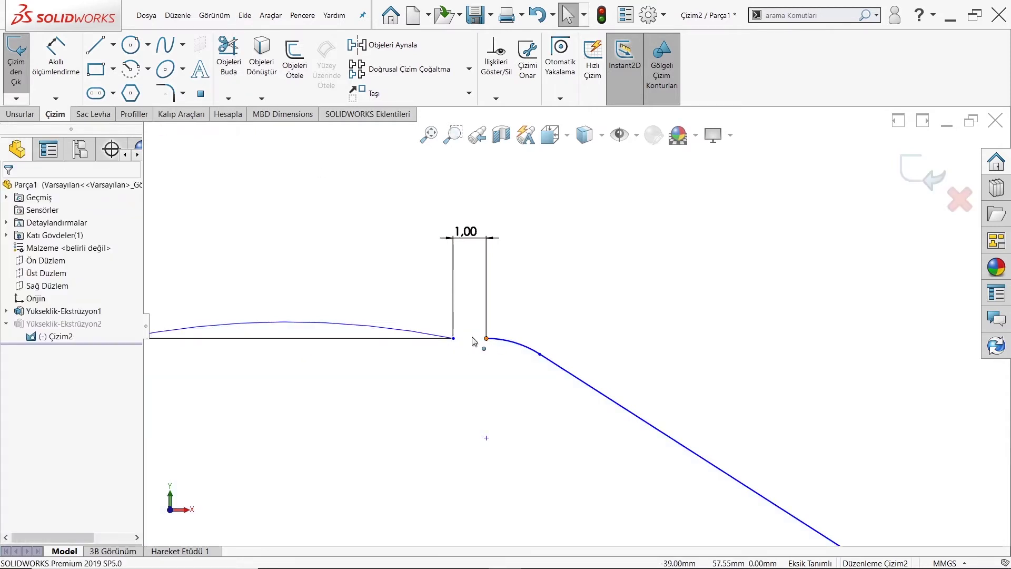
pyautogui.click(485, 339)
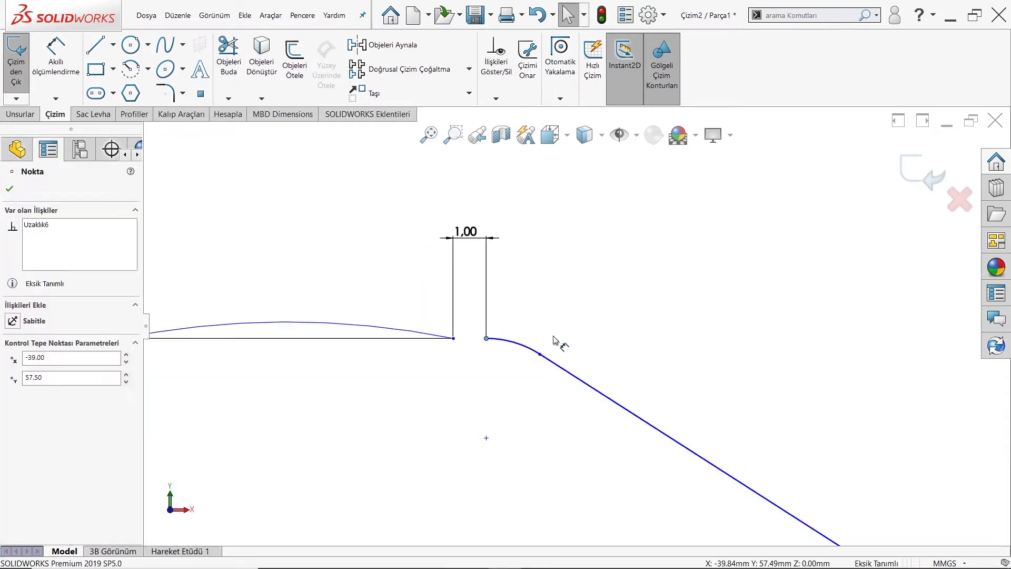
pyautogui.hotkey('ctrl', 'z')
pyautogui.scroll(2, 630, 342)
pyautogui.scroll(2, 632, 369)
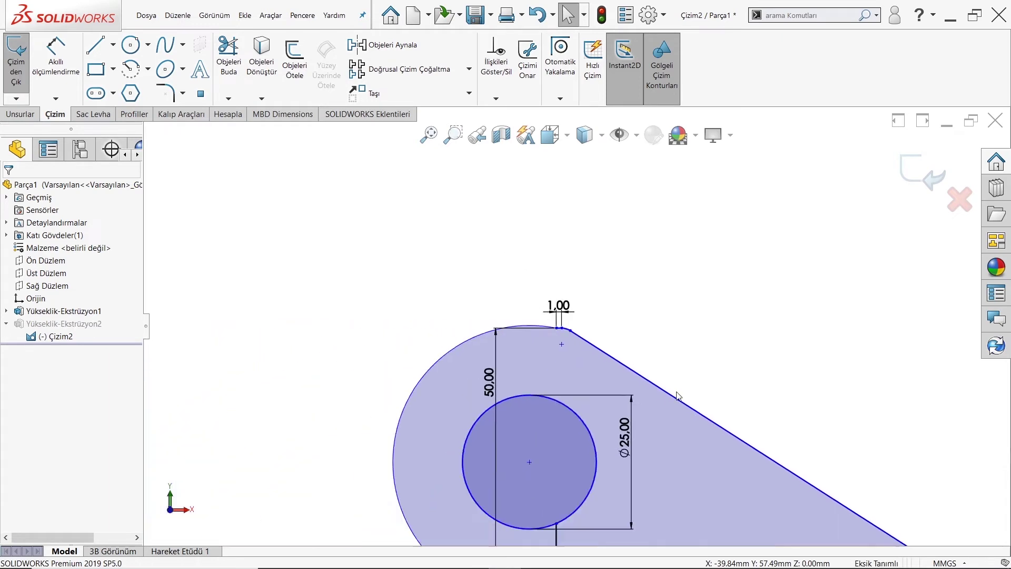
pyautogui.scroll(-1, 678, 395)
pyautogui.scroll(1, 643, 368)
# Dimension the top fillet arc to R4, then exit the sketch to rebuild the plate
pyautogui.press('d')
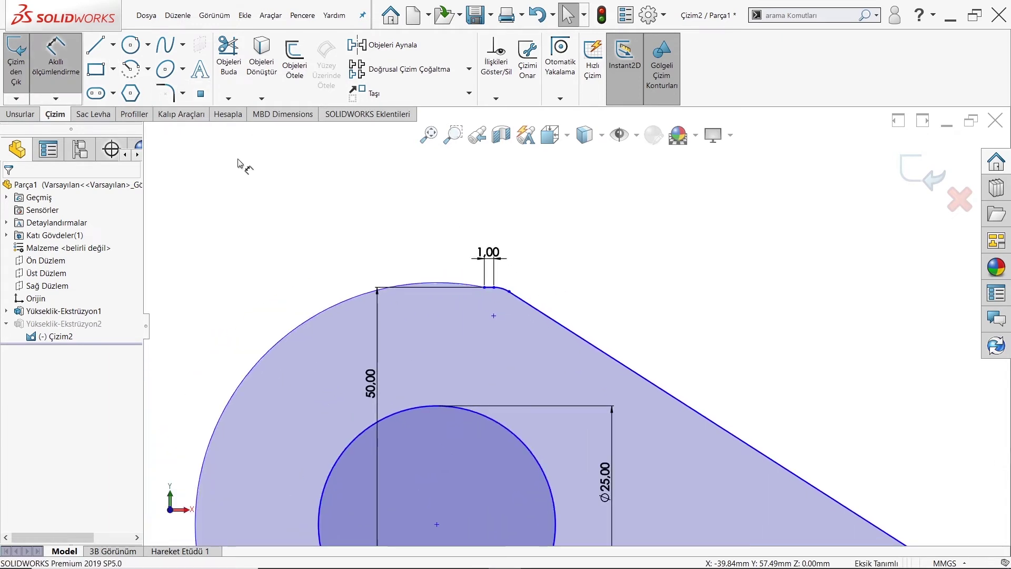
pyautogui.click(517, 276)
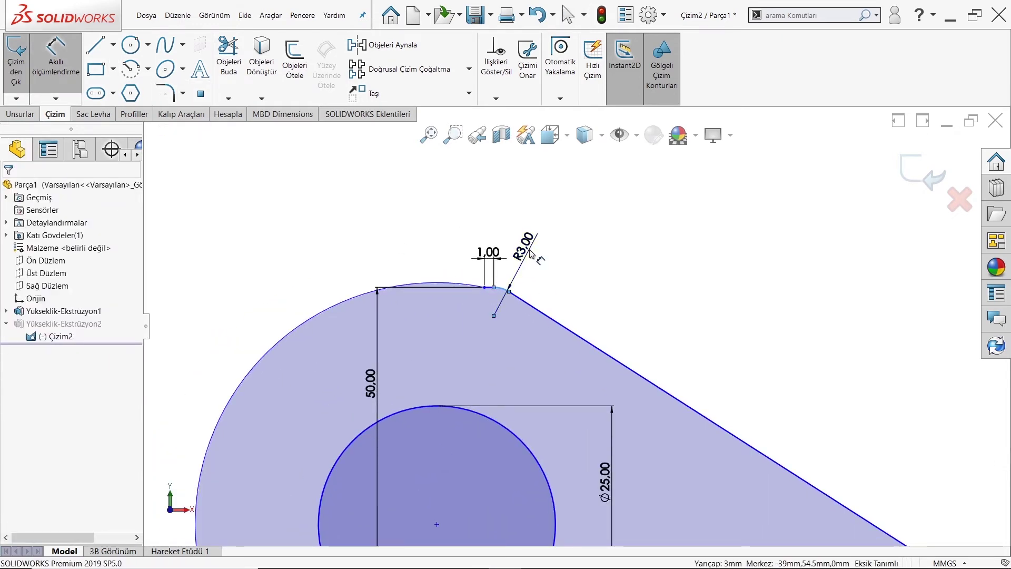
pyautogui.click(530, 250)
pyautogui.write('4')
pyautogui.press('Return')
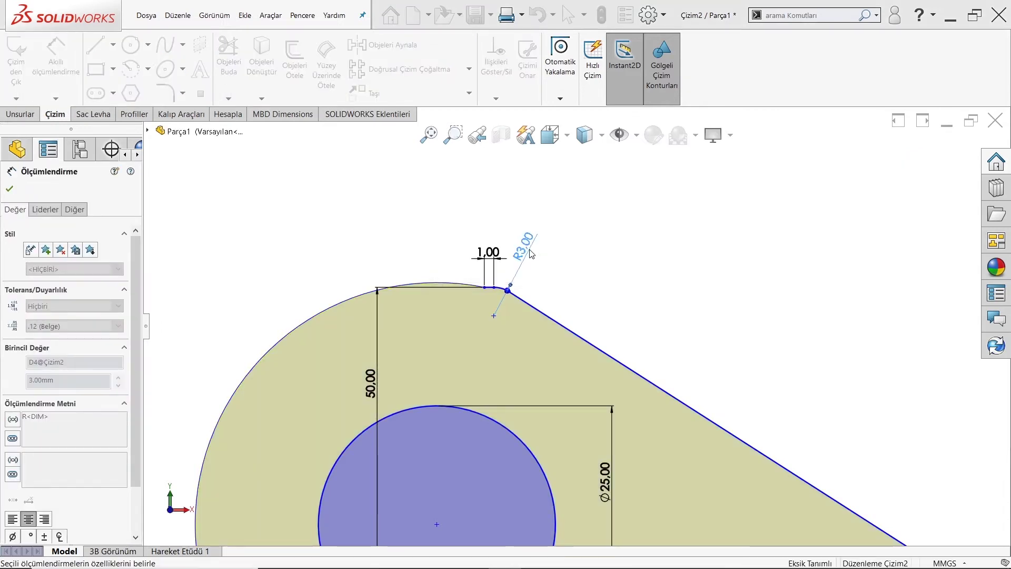
pyautogui.press('Escape')
pyautogui.scroll(2, 531, 253)
pyautogui.scroll(2, 623, 399)
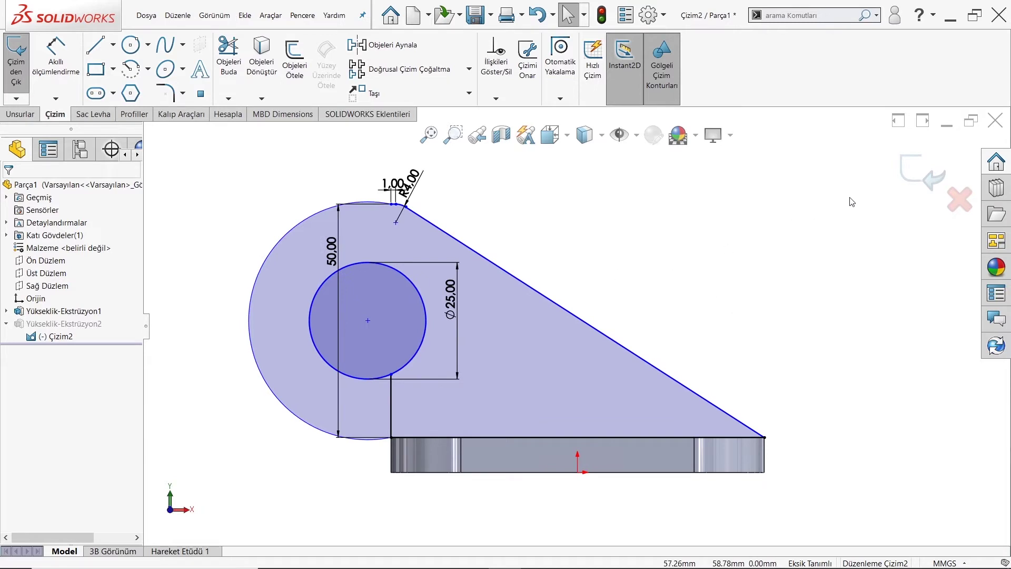
pyautogui.click(913, 184)
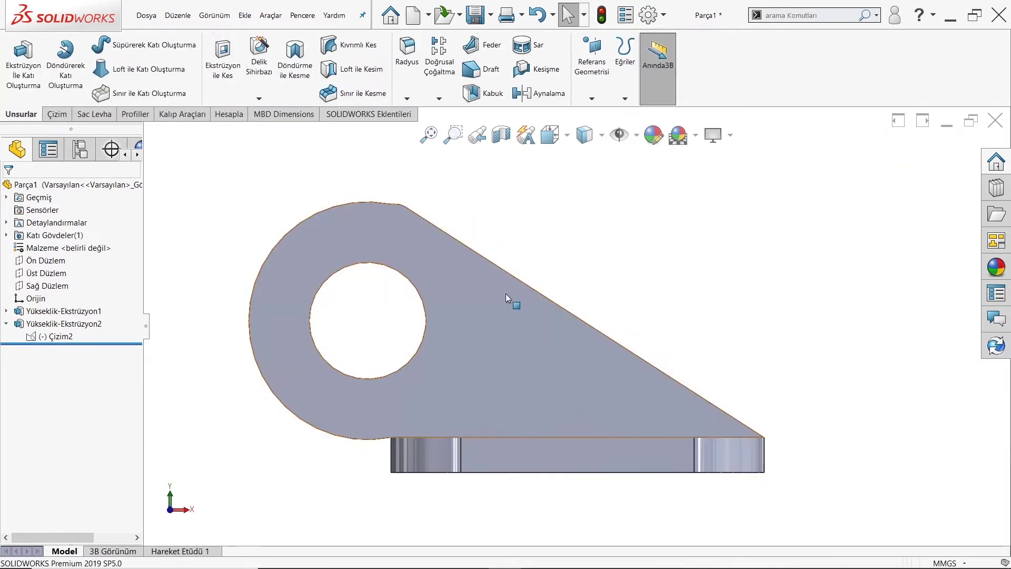
pyautogui.click(424, 265)
# On the plate face, sketch two circles on the hole centre: one around the rounded end, one on the hole edge
pyautogui.click(469, 235)
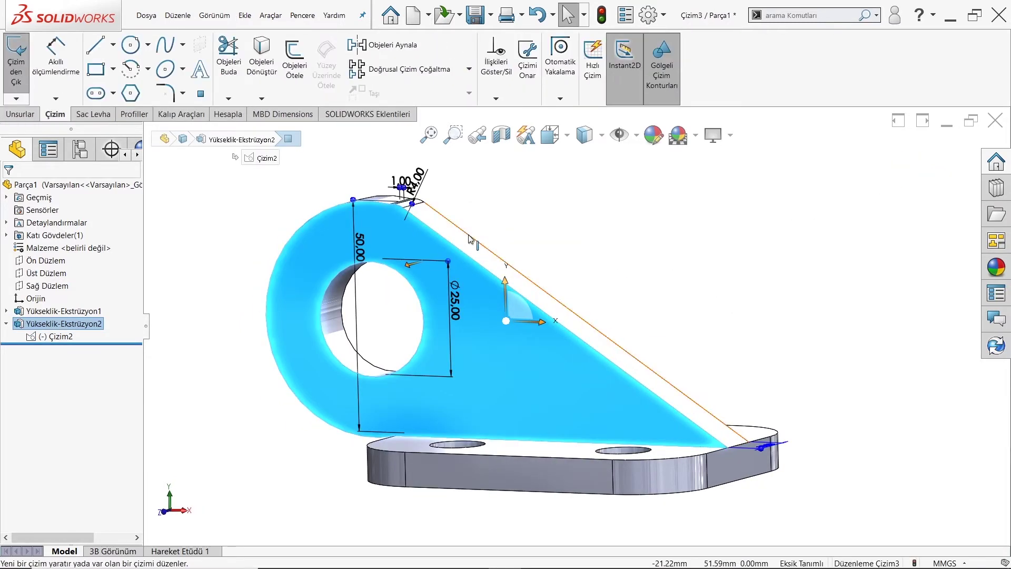
pyautogui.click(132, 46)
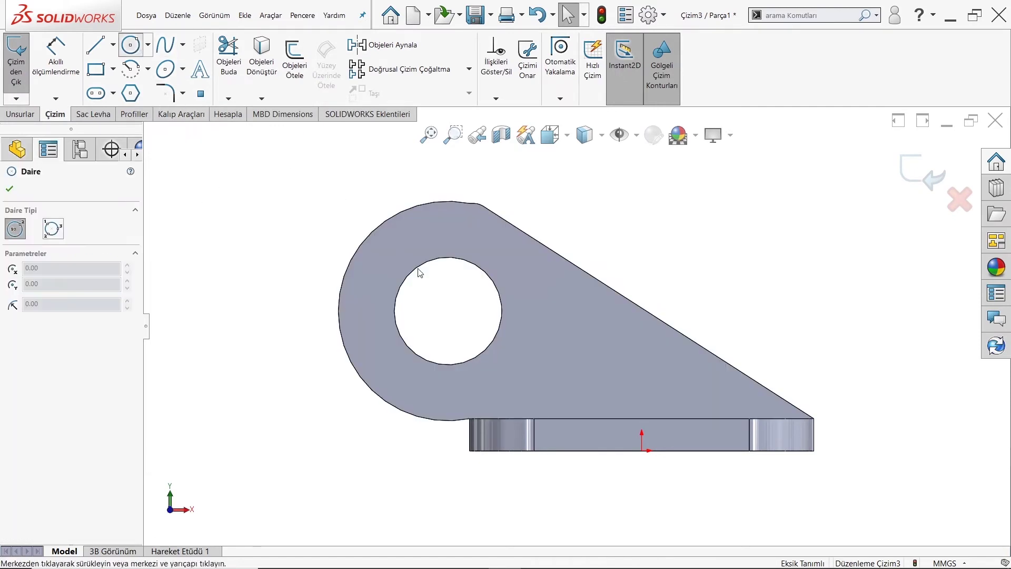
pyautogui.click(448, 310)
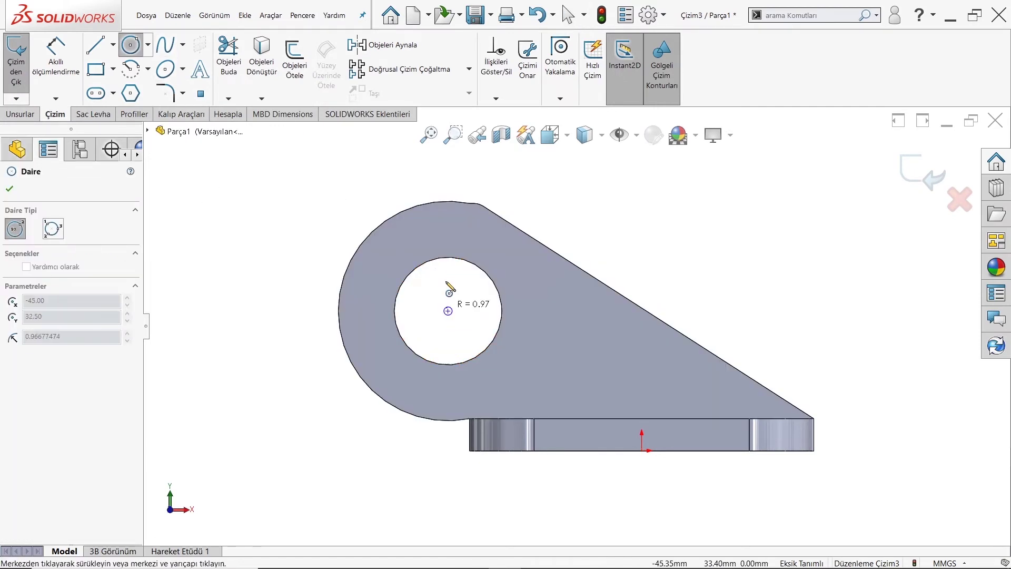
pyautogui.click(439, 207)
pyautogui.press('Escape')
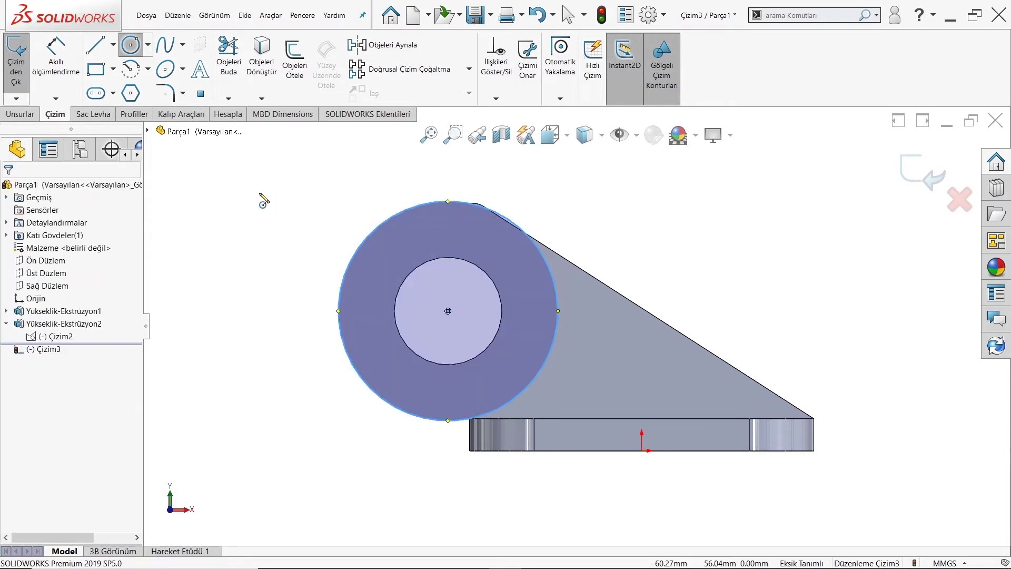
pyautogui.click(135, 47)
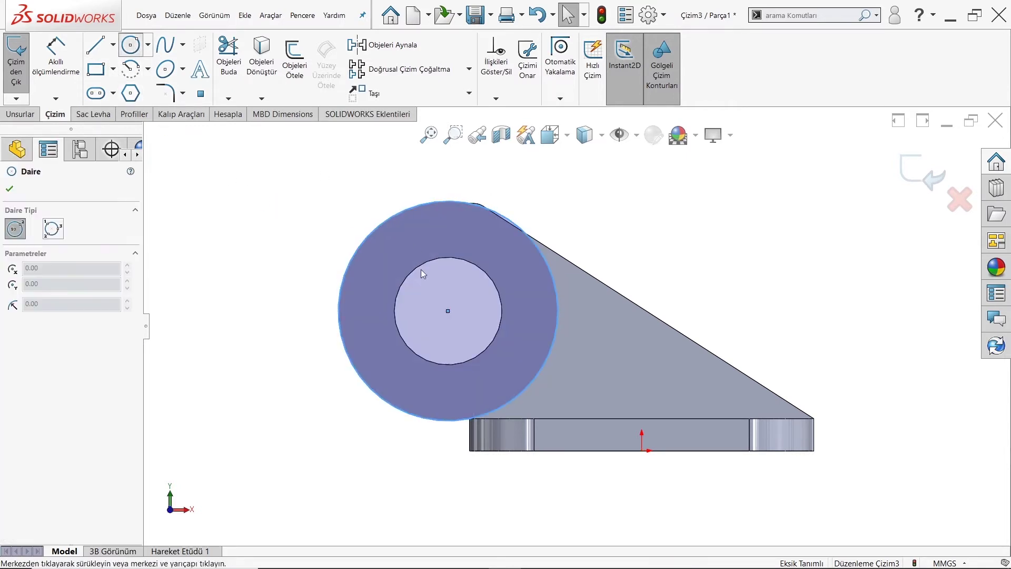
pyautogui.click(447, 311)
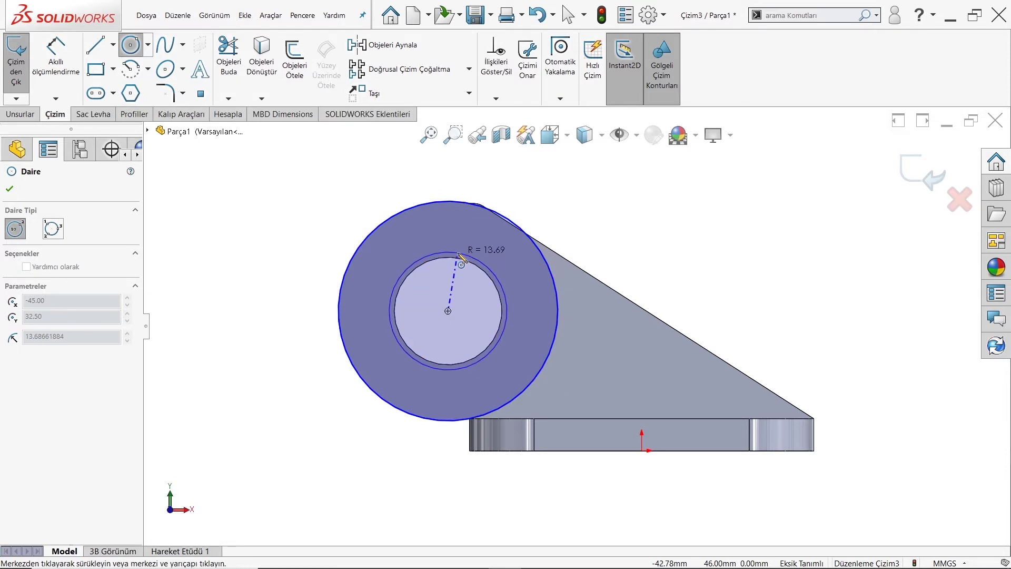
pyautogui.click(462, 261)
pyautogui.press('Escape')
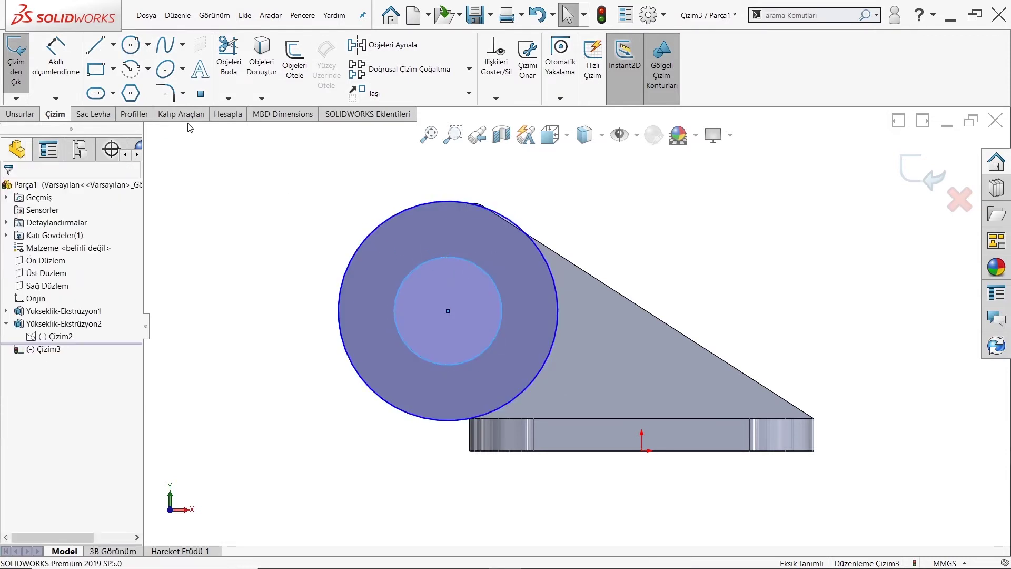
# Draw a vertical centerline through both circles and trim away their right halves
pyautogui.click(112, 45)
pyautogui.click(129, 76)
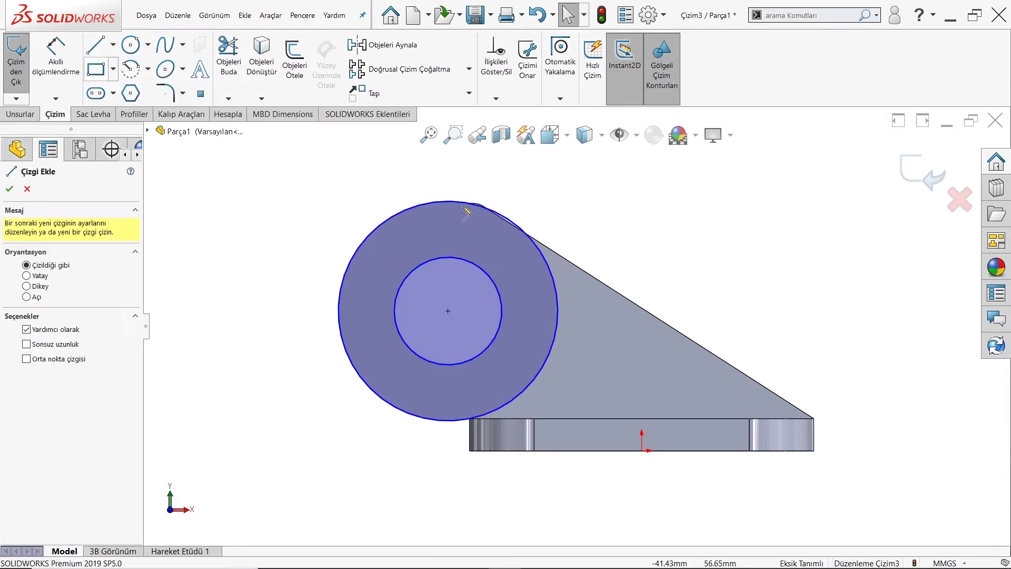
pyautogui.click(448, 202)
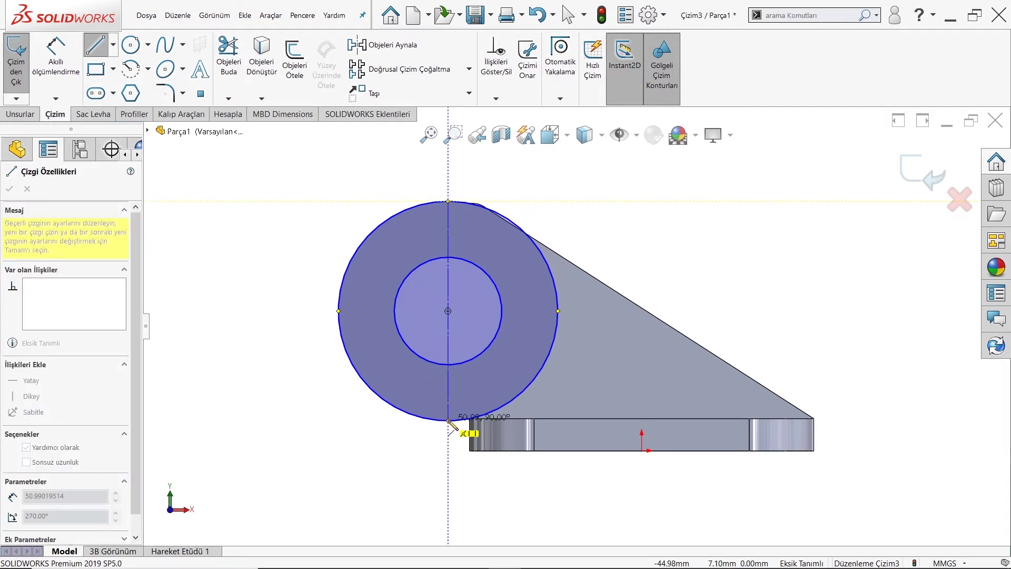
pyautogui.click(449, 420)
pyautogui.press('Escape')
pyautogui.click(228, 61)
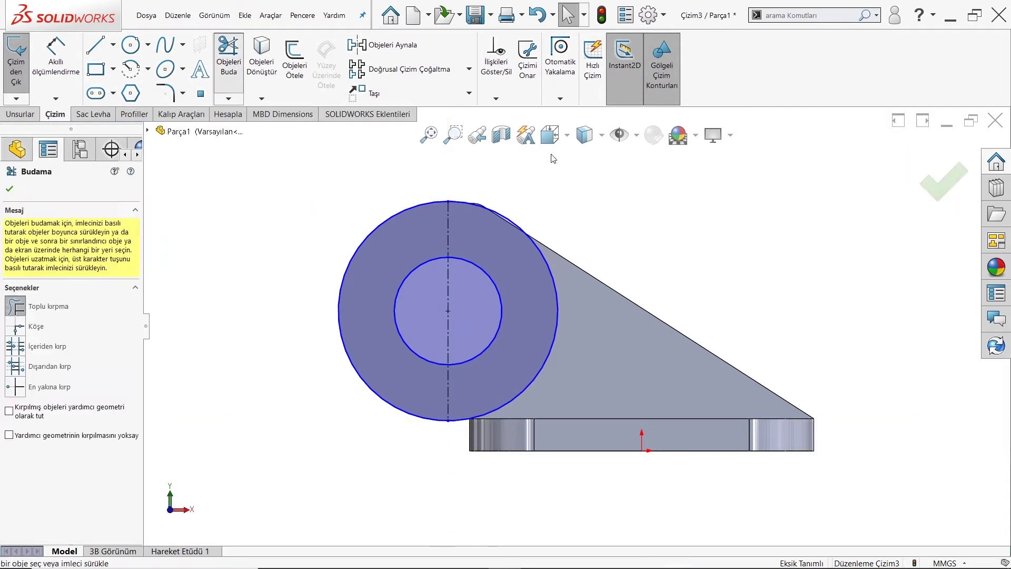
pyautogui.moveTo(546, 157)
pyautogui.mouseDown()
pyautogui.moveTo(490, 290)
pyautogui.moveTo(495, 321)
pyautogui.mouseUp()
pyautogui.press('Escape')
pyautogui.scroll(-2, 517, 283)
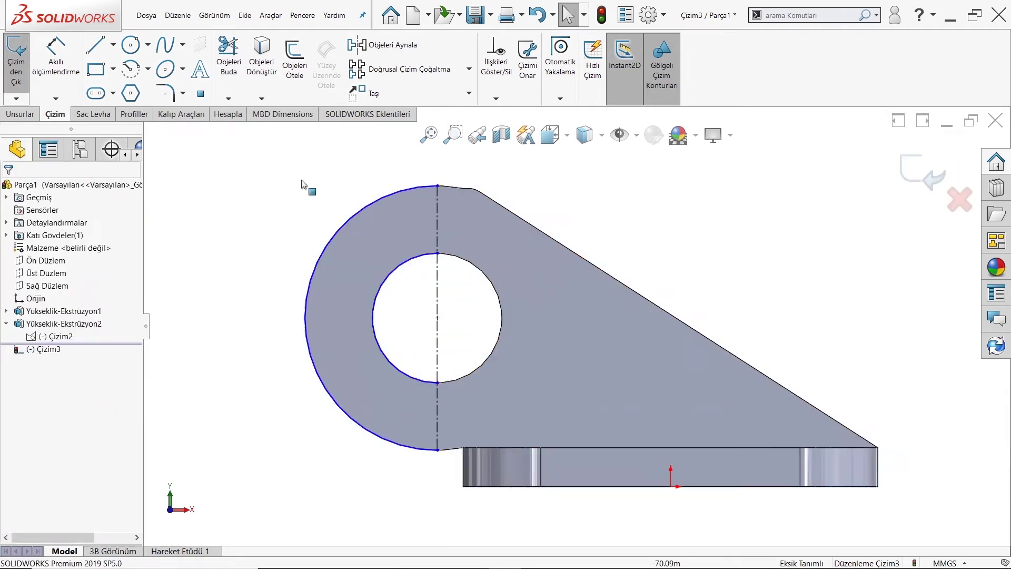
# Close the half-ring with two vertical lines and trim the centerline inside the hole
pyautogui.press('l')
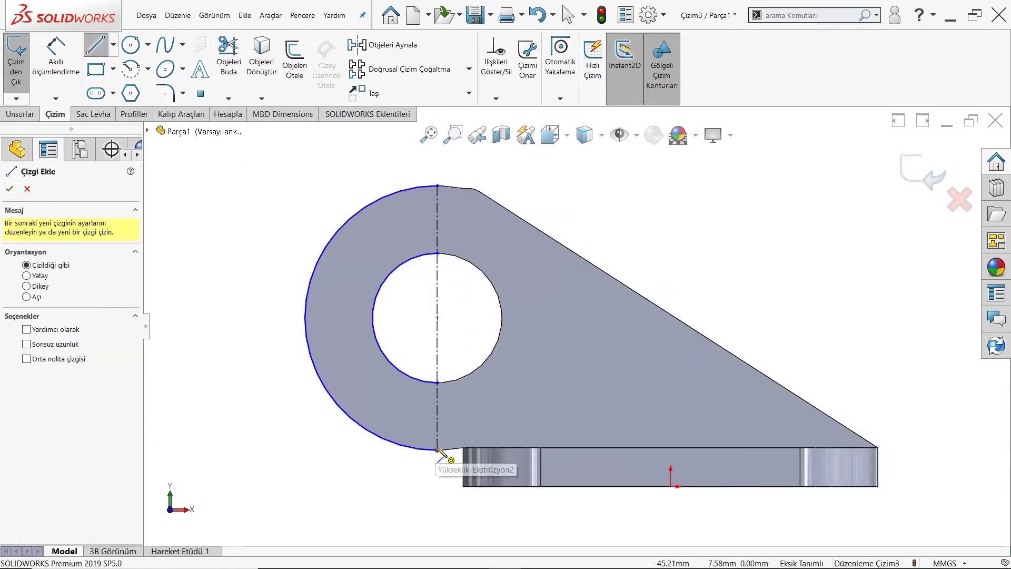
pyautogui.click(438, 450)
pyautogui.click(437, 383)
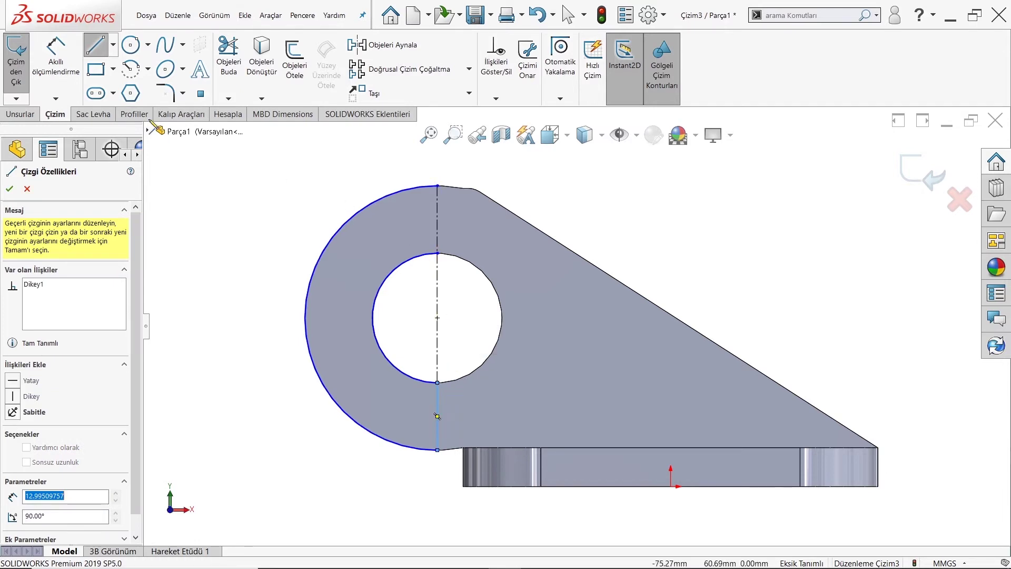
pyautogui.press('Escape')
pyautogui.press('l')
pyautogui.click(438, 253)
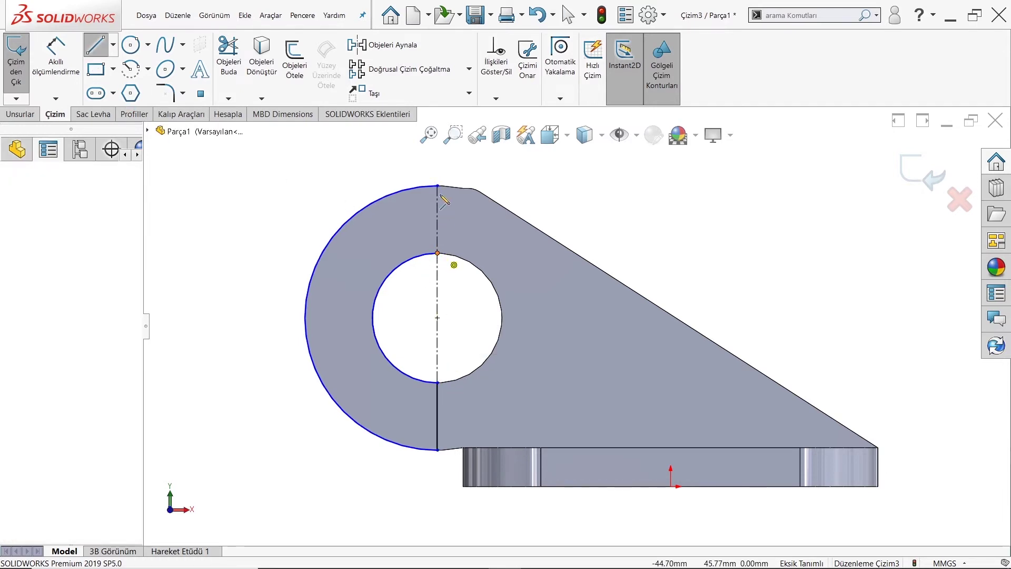
pyautogui.click(438, 185)
pyautogui.press('Escape')
pyautogui.click(224, 63)
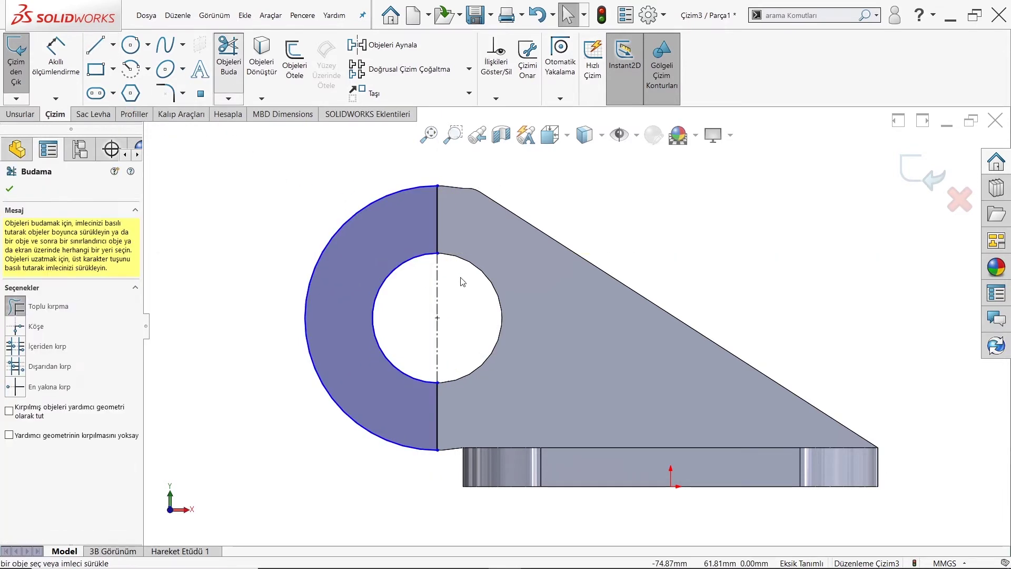
pyautogui.moveTo(463, 282); pyautogui.dragTo(429, 311)
pyautogui.press('Escape')
# Extrude the half-ring hub sketch into a boss with a depth of 5
pyautogui.click(21, 114)
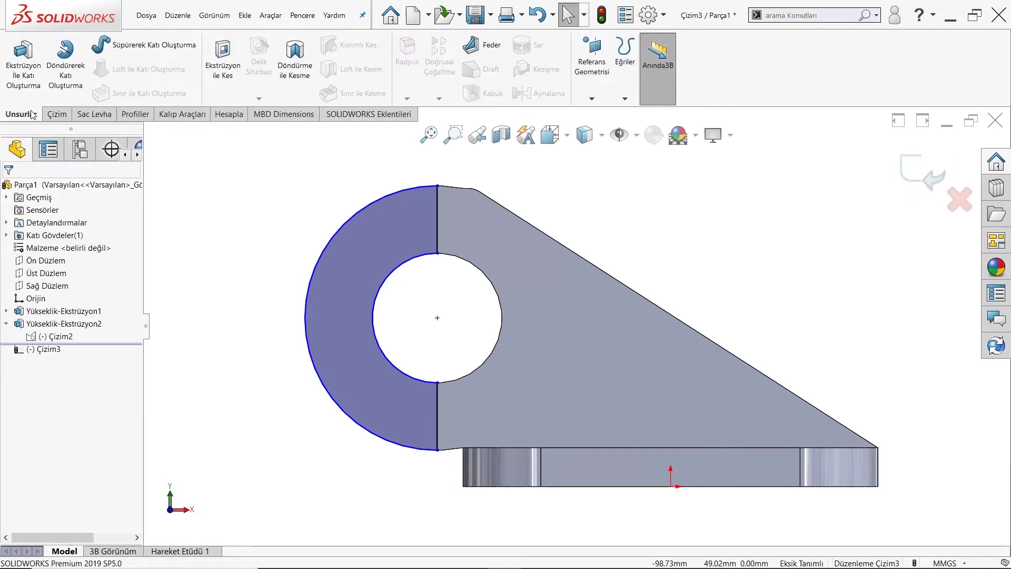
pyautogui.click(23, 58)
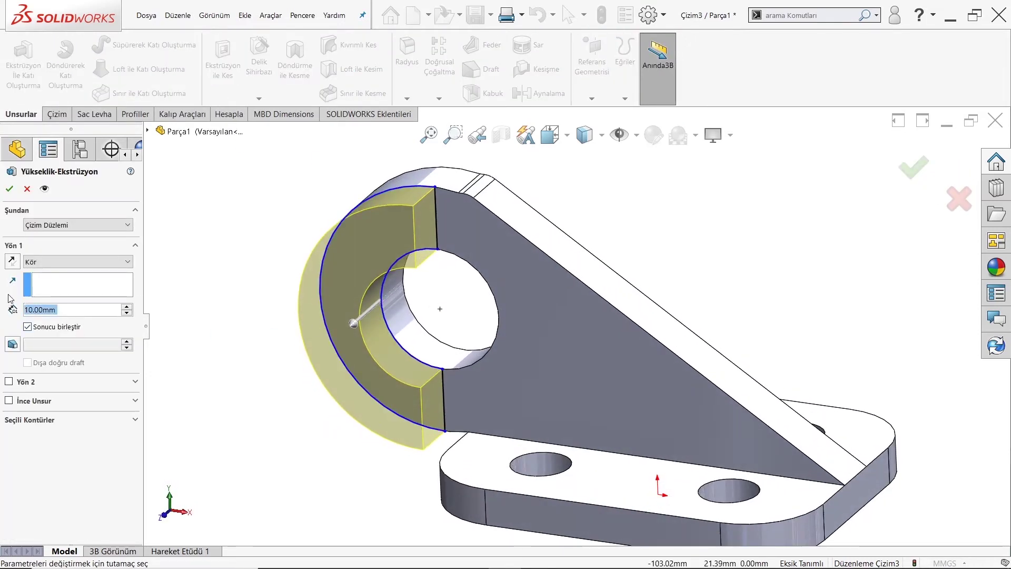
pyautogui.write('5')
pyautogui.press('Return')
pyautogui.press('Return')
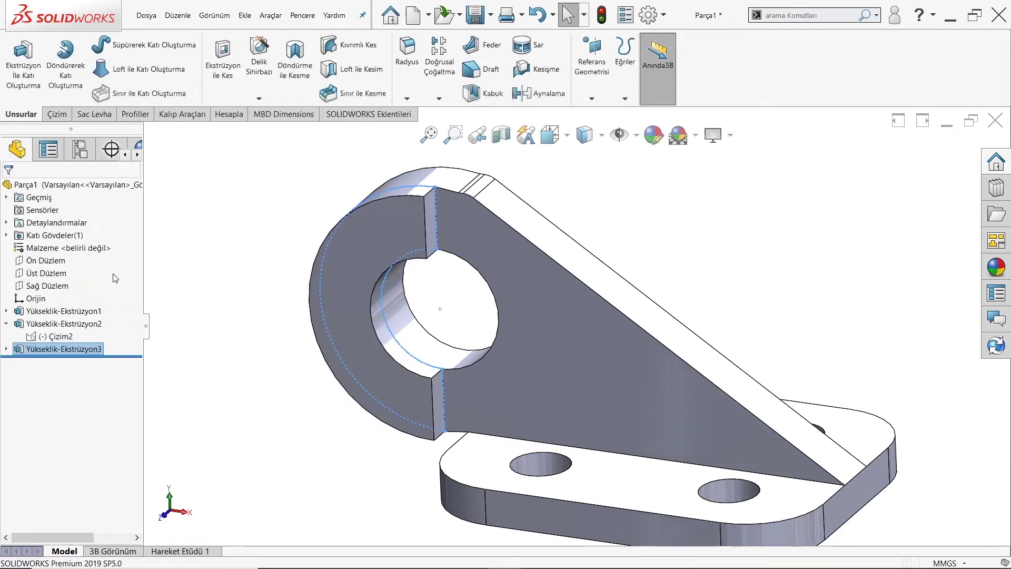
pyautogui.click(288, 251)
# Fillet the upper and lower edges where the hub ring meets the rib at 5 mm
pyautogui.click(399, 62)
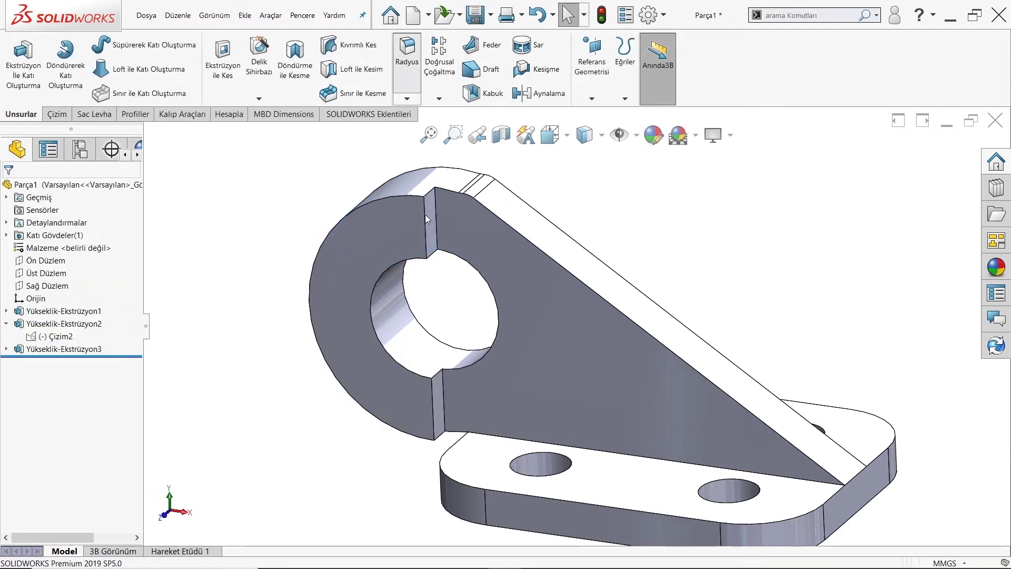
pyautogui.click(422, 216)
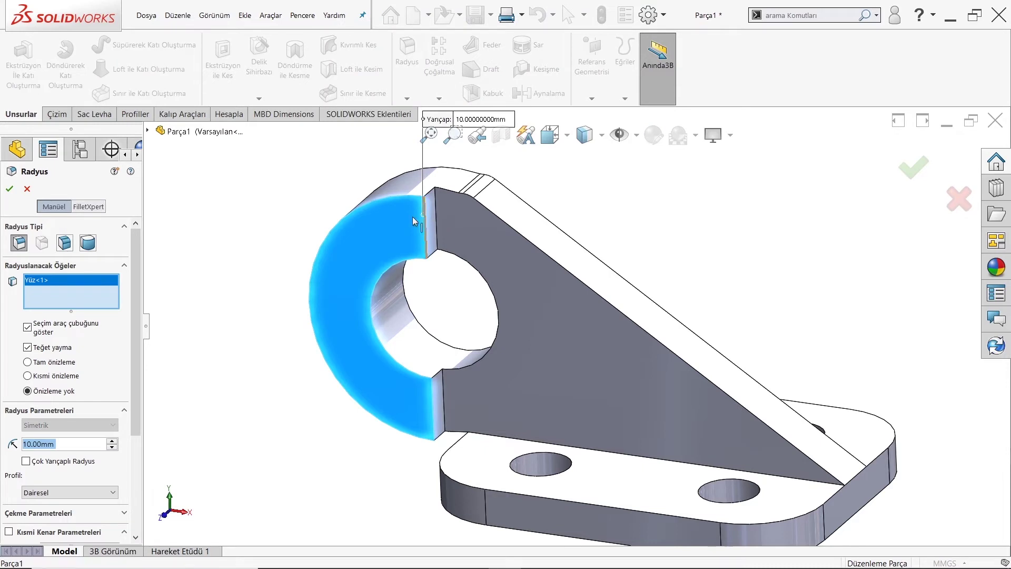
pyautogui.click(420, 221)
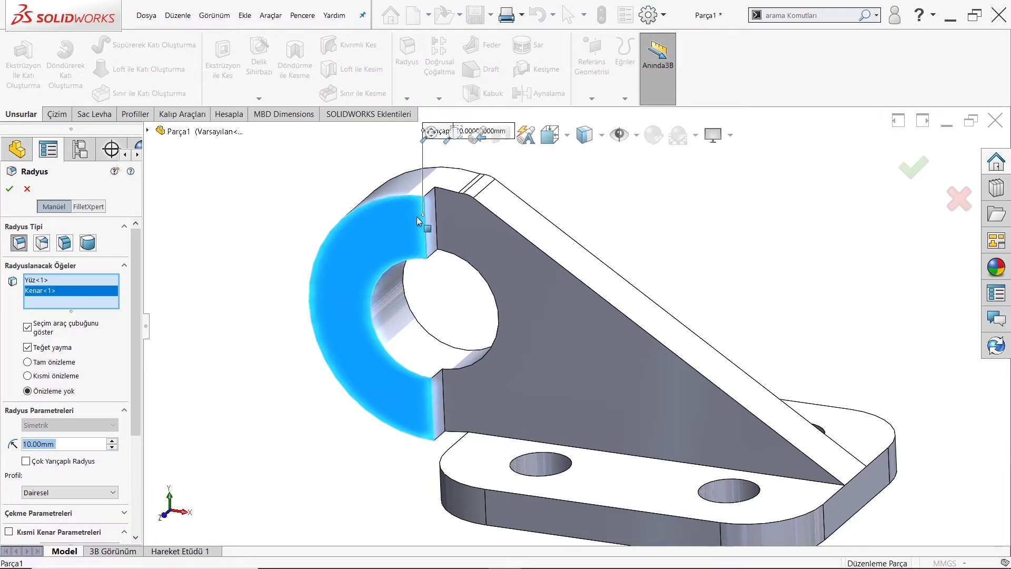
pyautogui.click(432, 419)
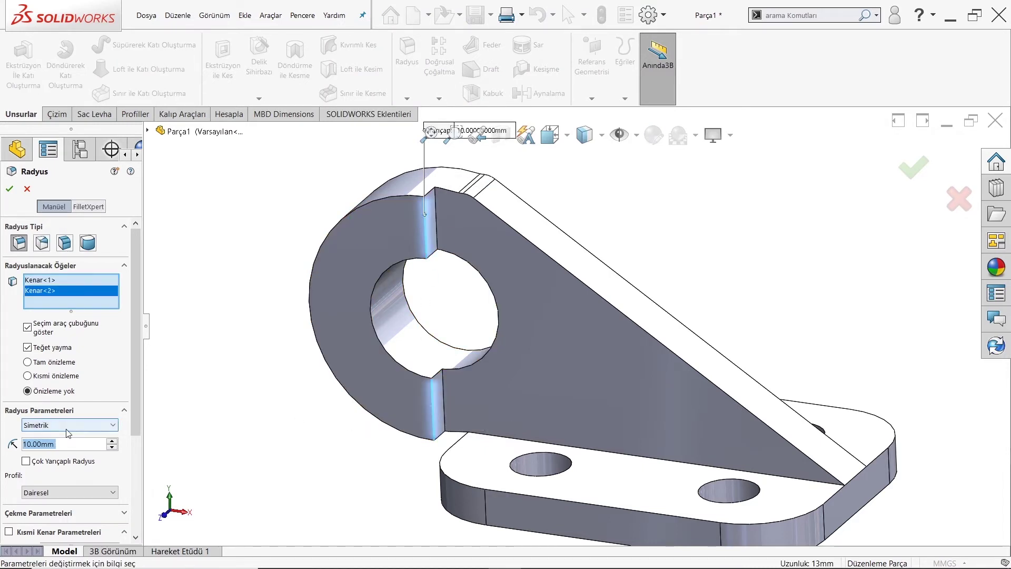
pyautogui.write('5')
pyautogui.press('Return')
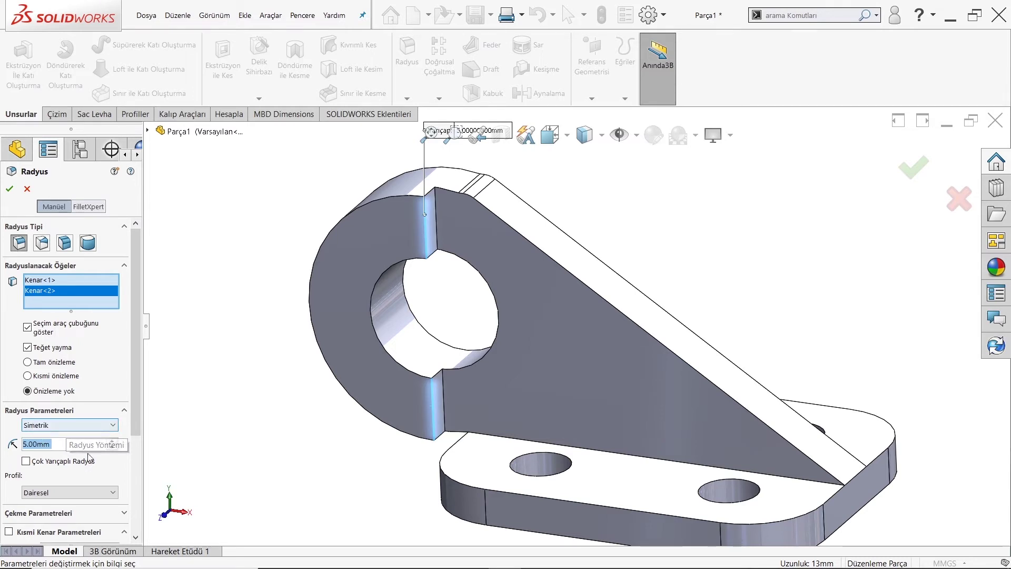
pyautogui.click(70, 445)
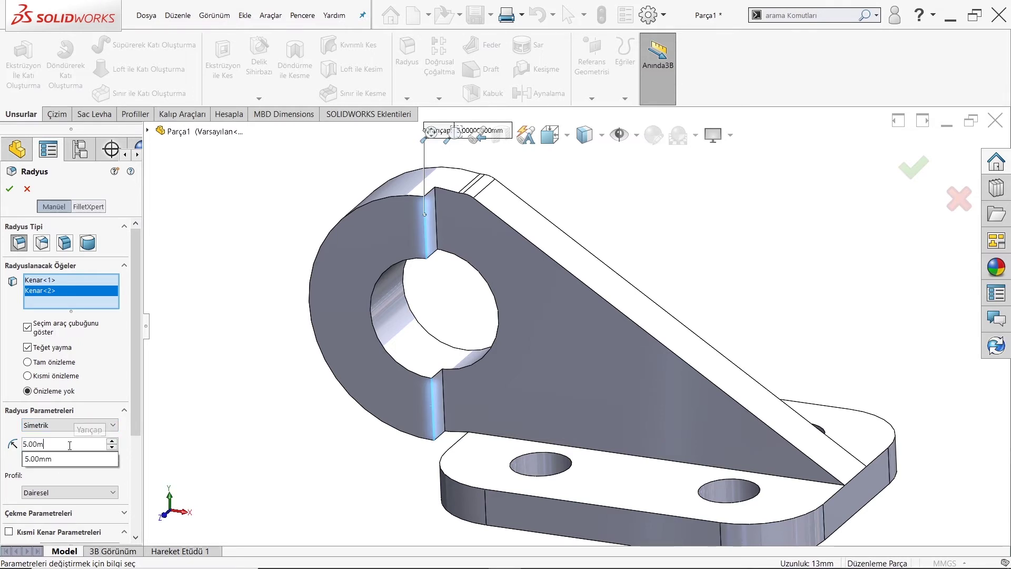
pyautogui.press('BackSpace')
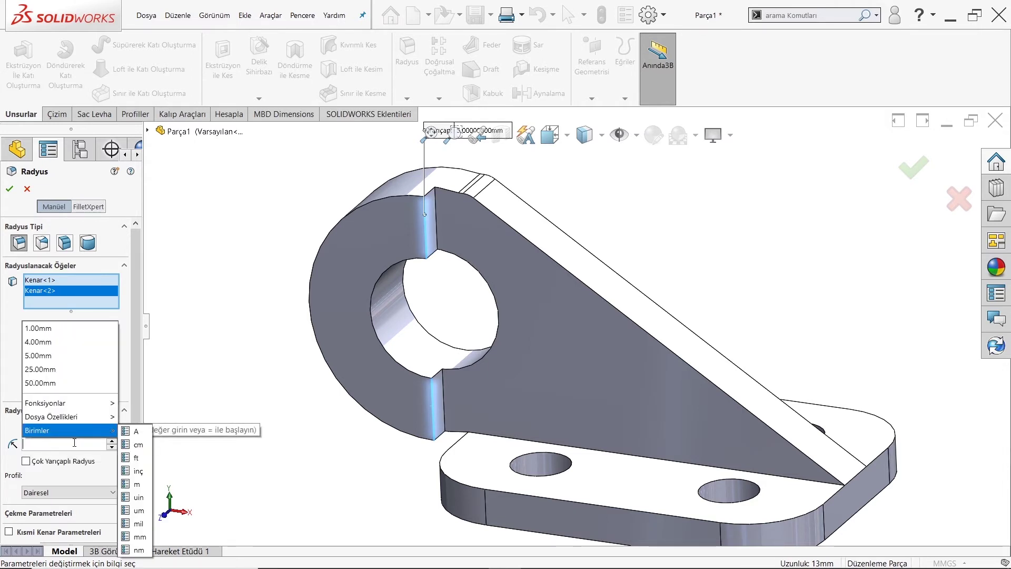
pyautogui.write('2.5')
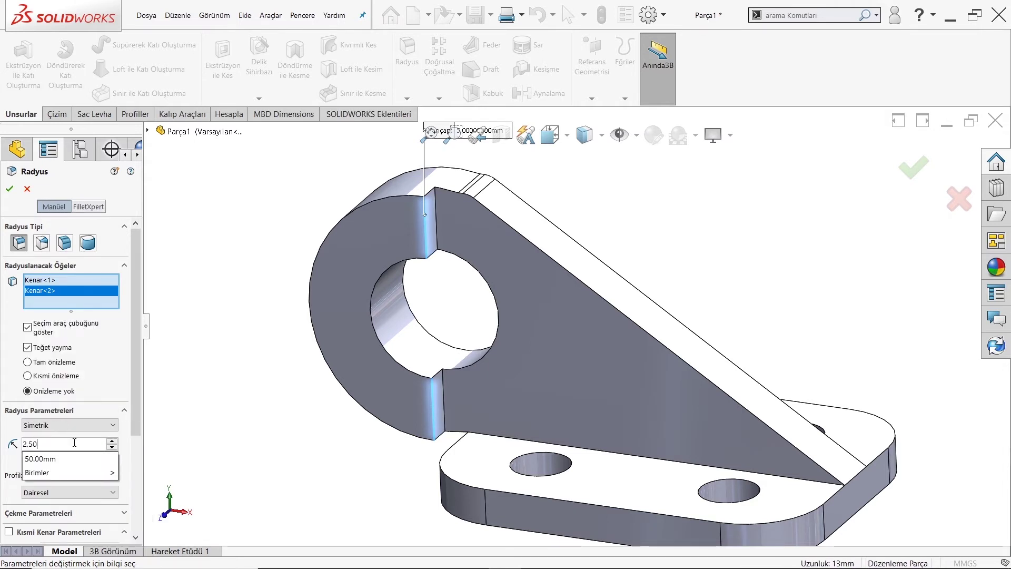
pyautogui.press('Return')
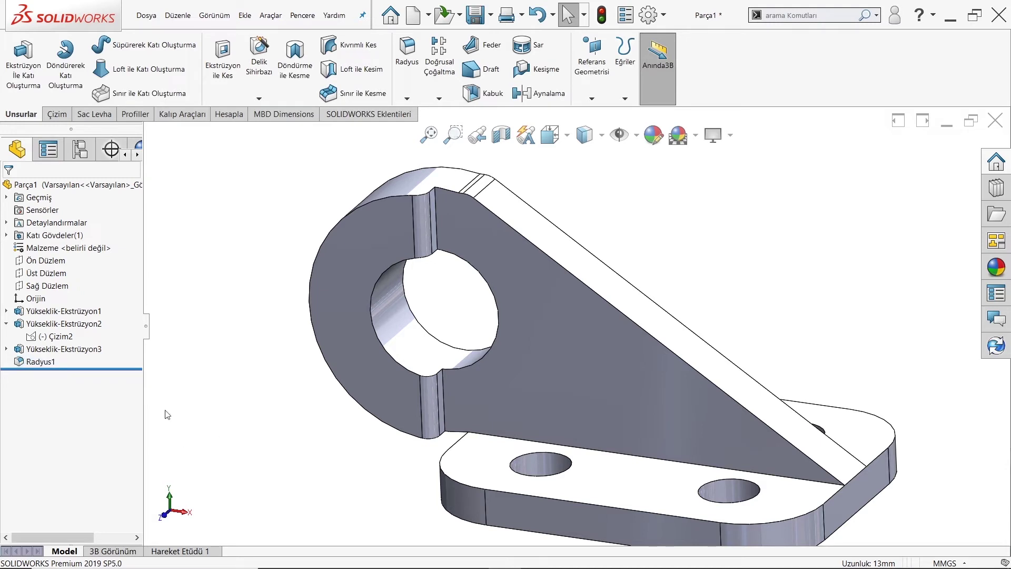
# Reopen Radyus1 to check the fillet, then close it unchanged
pyautogui.click(38, 363)
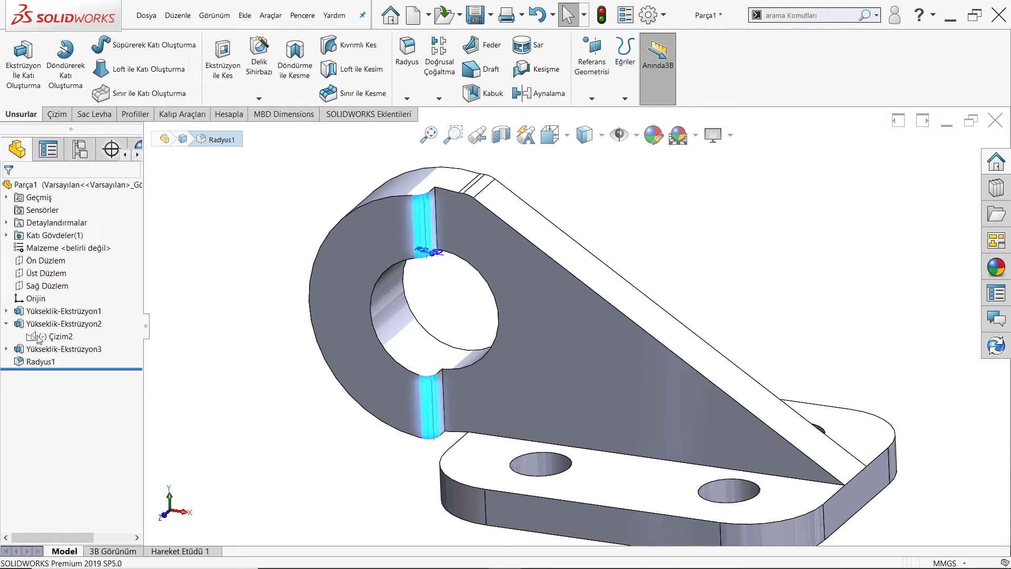
pyautogui.doubleClick(32, 364)
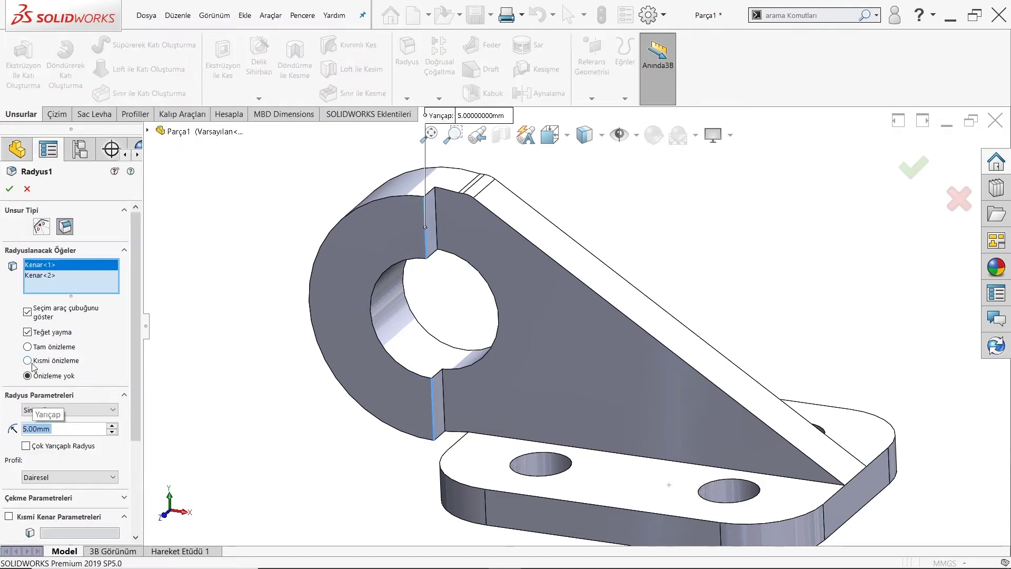
pyautogui.press('Return')
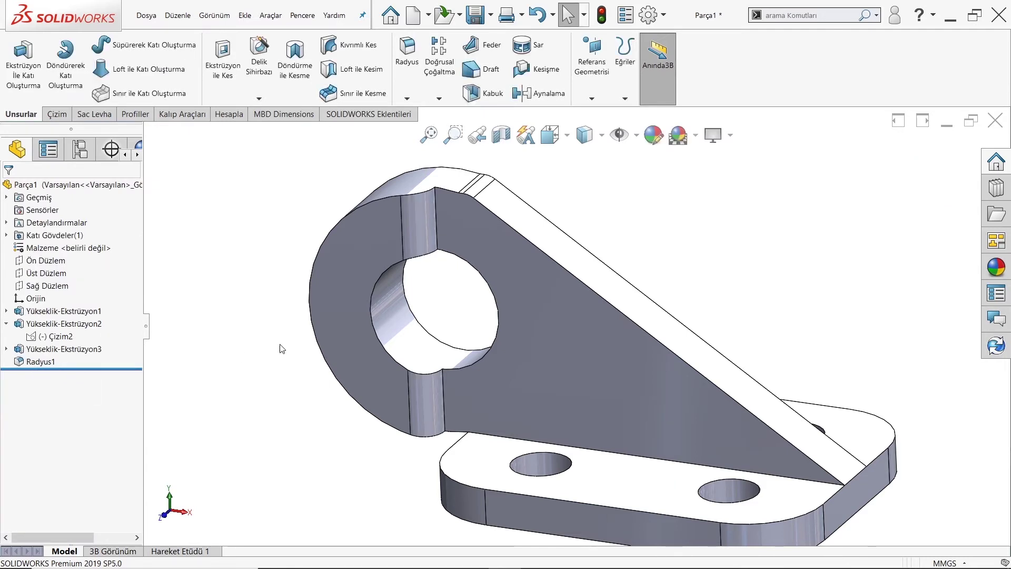
pyautogui.scroll(3, 589, 337)
pyautogui.scroll(-3, 547, 331)
# Mirror the hub boss extrusion and its Radyus1 fillet across Ön Düzlem
pyautogui.scroll(3, 516, 278)
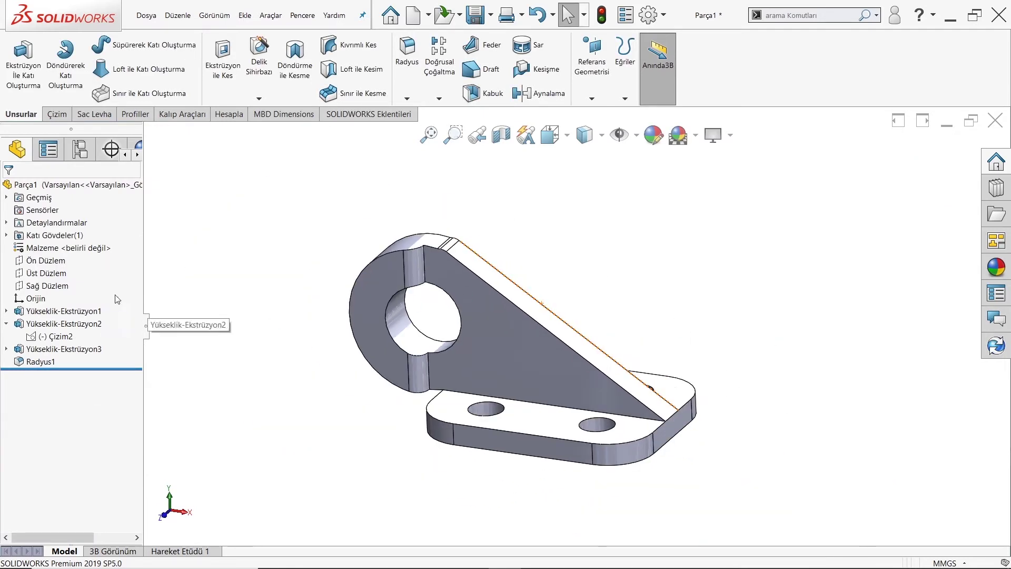
pyautogui.click(46, 260)
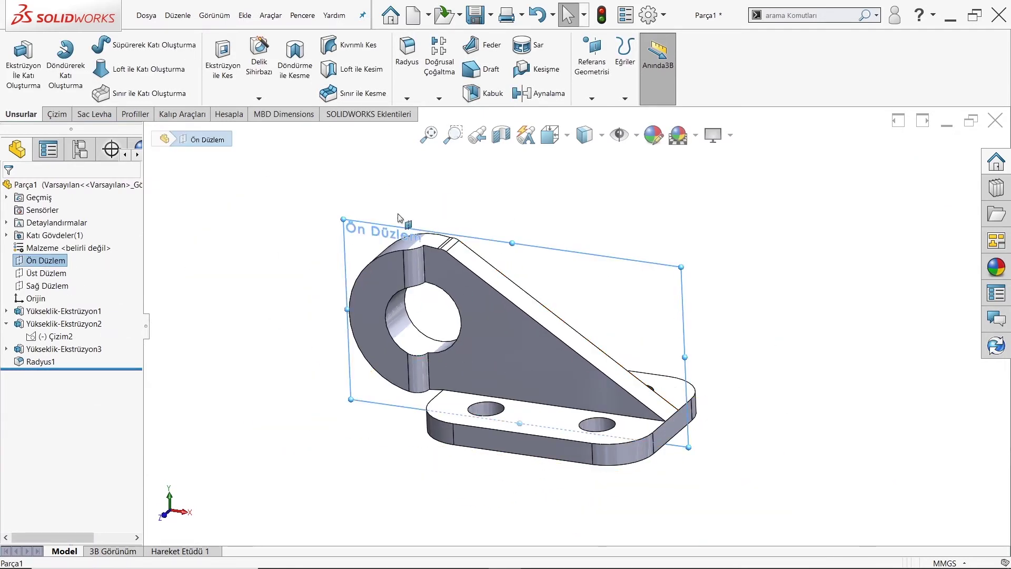
pyautogui.click(550, 100)
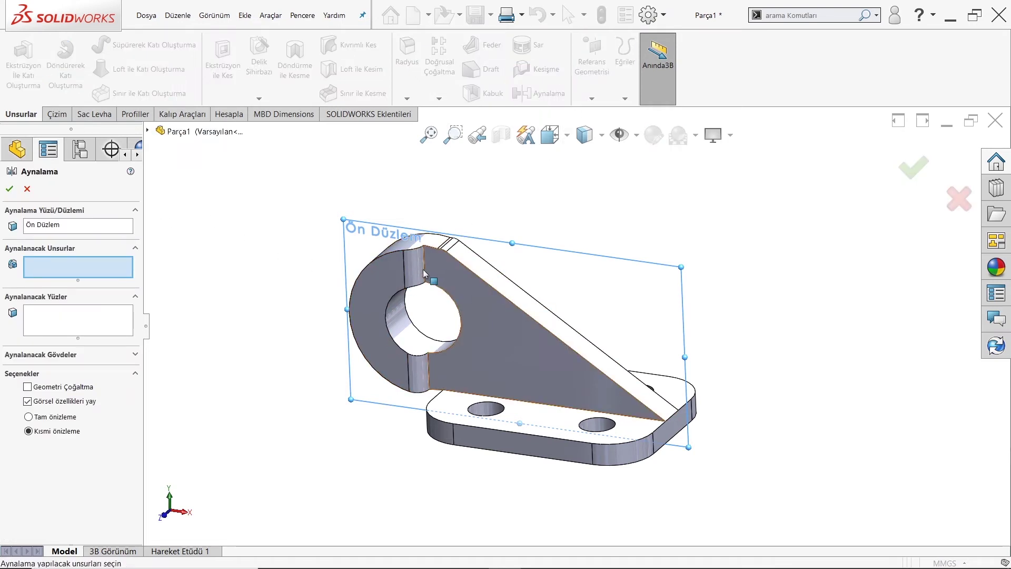
pyautogui.click(394, 277)
pyautogui.click(385, 327)
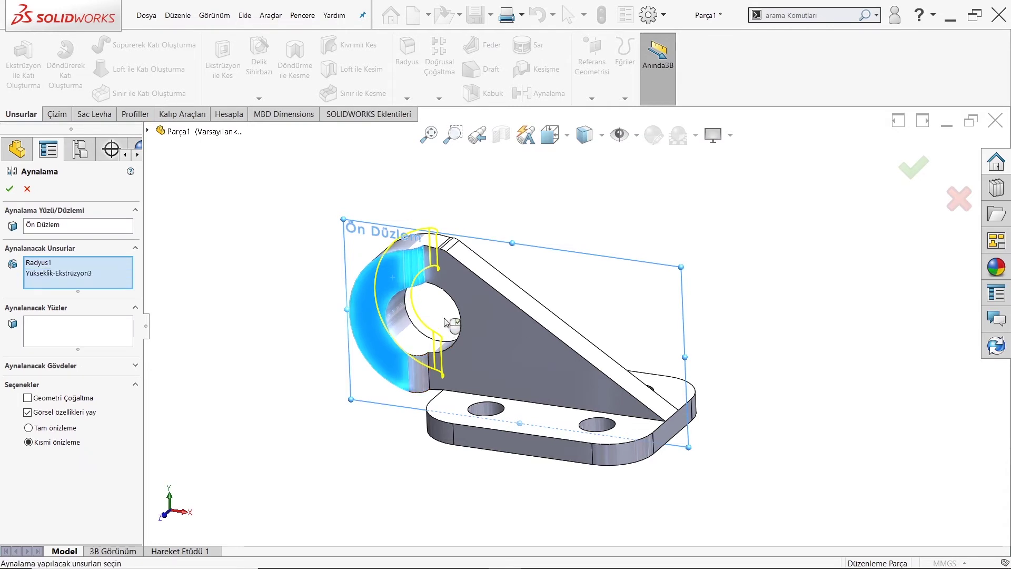
pyautogui.moveTo(416, 389); pyautogui.dragTo(448, 375, button='middle')
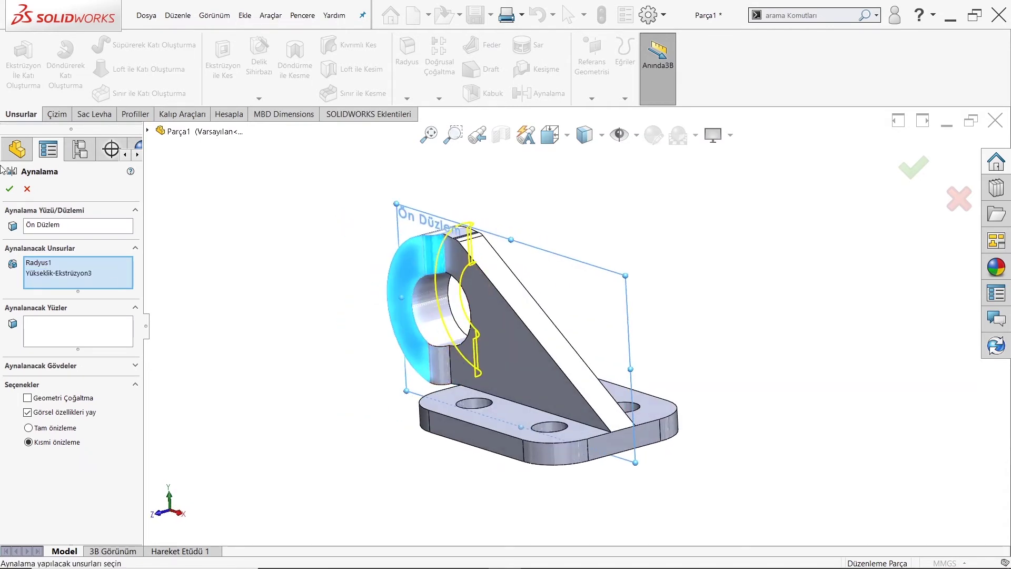
pyautogui.press('Return')
pyautogui.moveTo(474, 232)
pyautogui.mouseDown(button='middle')
pyautogui.moveTo(333, 255)
pyautogui.moveTo(461, 262)
pyautogui.moveTo(515, 379)
pyautogui.moveTo(661, 440)
pyautogui.mouseUp(button='middle')
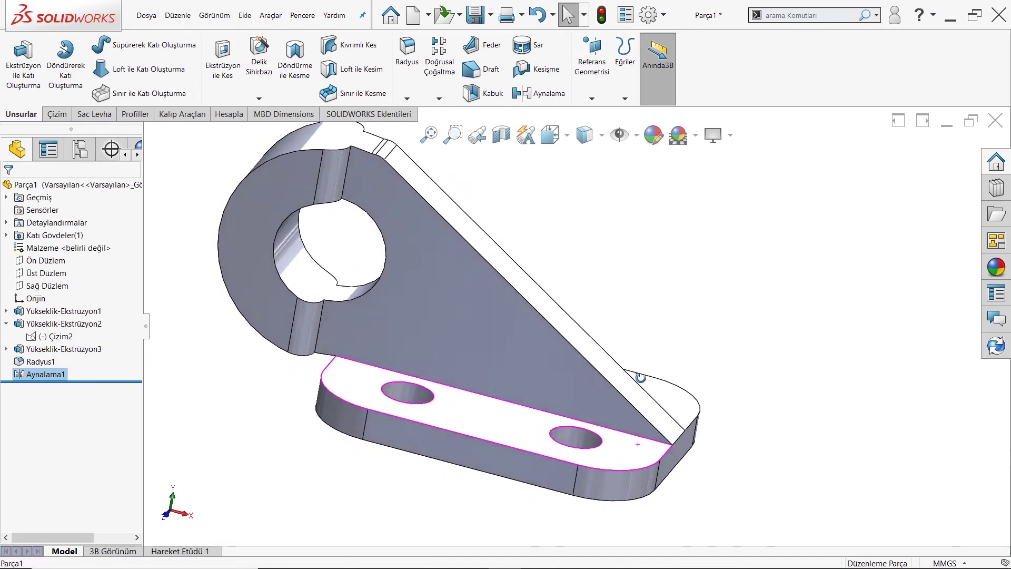
pyautogui.scroll(2, 600, 376)
pyautogui.moveTo(599, 376)
pyautogui.mouseDown(button='middle')
pyautogui.moveTo(668, 368)
pyautogui.moveTo(616, 346)
pyautogui.moveTo(569, 280)
pyautogui.moveTo(459, 350)
pyautogui.moveTo(606, 334)
pyautogui.moveTo(632, 348)
pyautogui.moveTo(662, 342)
pyautogui.moveTo(595, 270)
pyautogui.moveTo(563, 316)
pyautogui.moveTo(542, 169)
pyautogui.mouseUp(button='middle')
pyautogui.scroll(-2, 459, 351)
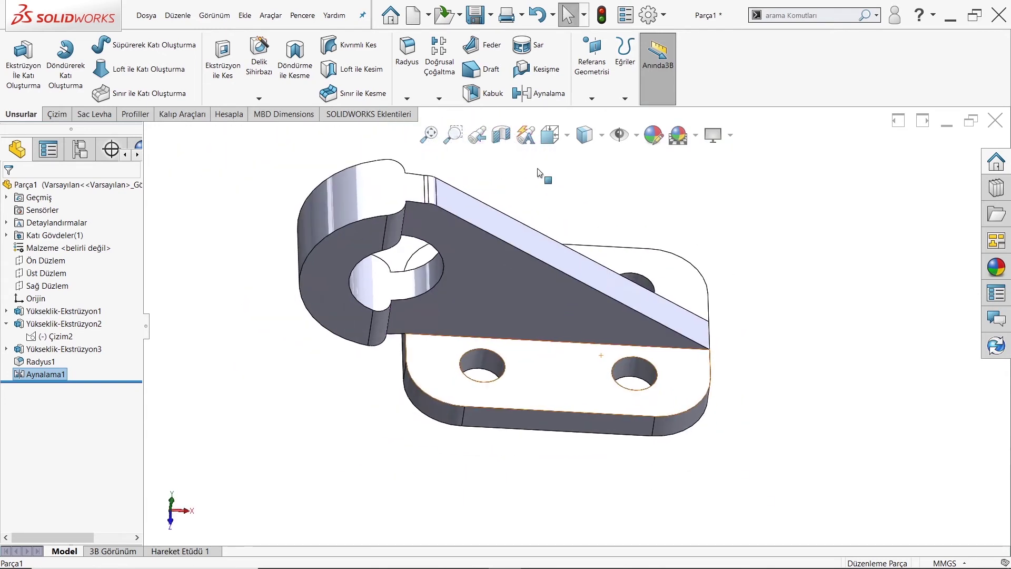
pyautogui.click(405, 83)
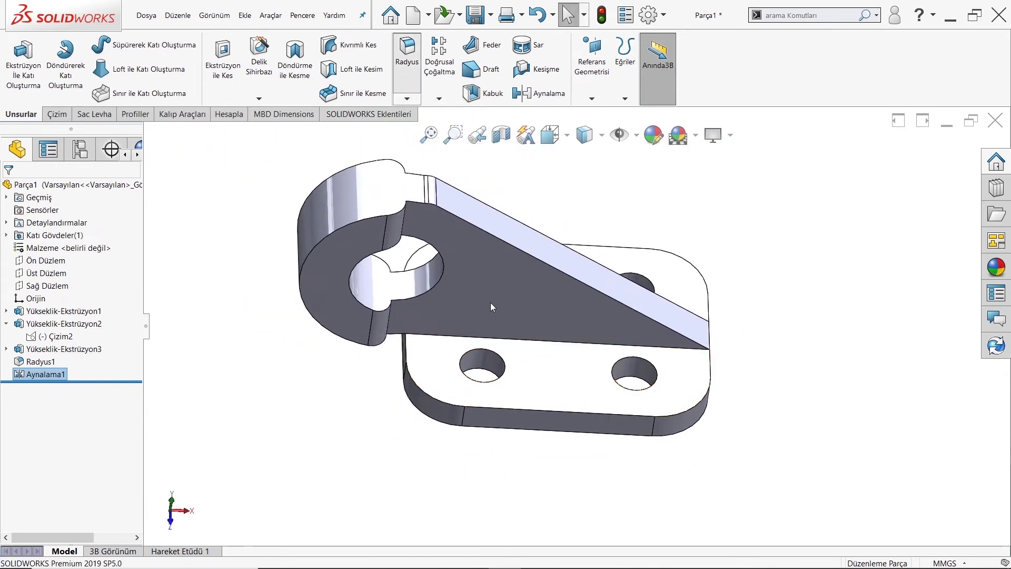
pyautogui.click(481, 348)
pyautogui.click(630, 360)
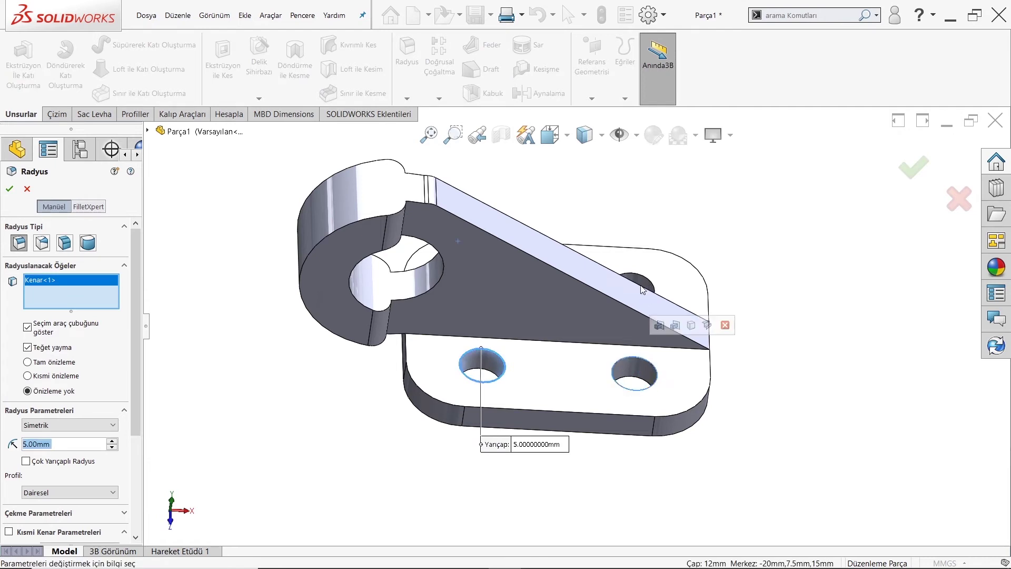
pyautogui.moveTo(630, 360); pyautogui.dragTo(632, 249, button='middle')
pyautogui.press('Escape')
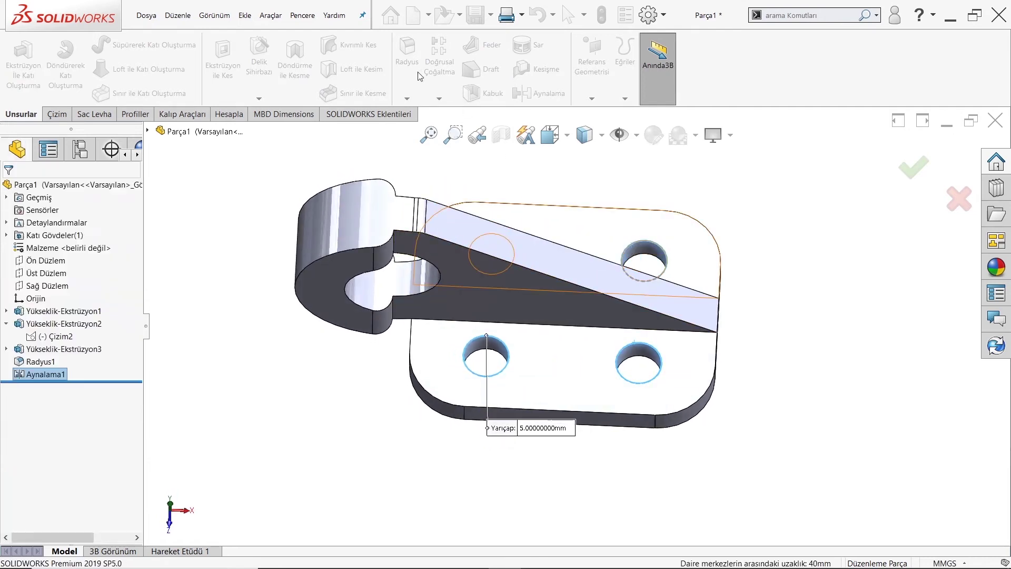
pyautogui.press('Return')
pyautogui.click(479, 345)
pyautogui.press('Escape')
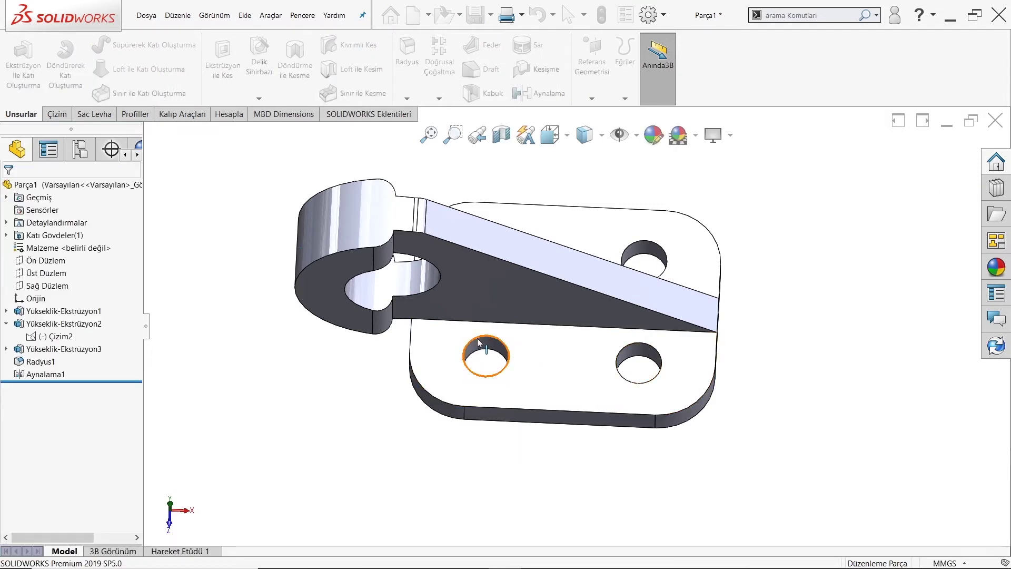
pyautogui.click(407, 100)
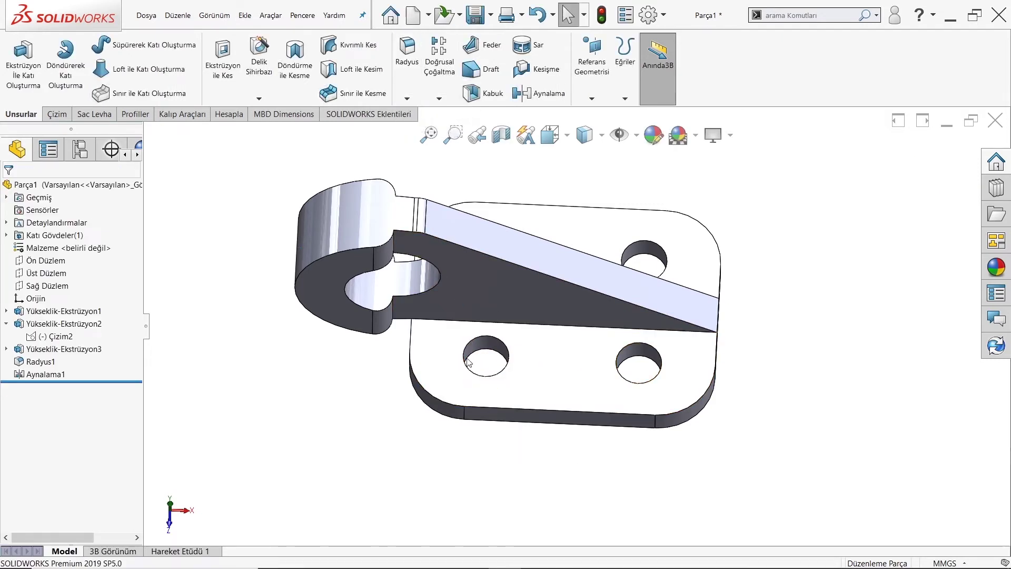
# Chamfer the top edges of all four base-plate holes at 1 mm
pyautogui.click(475, 337)
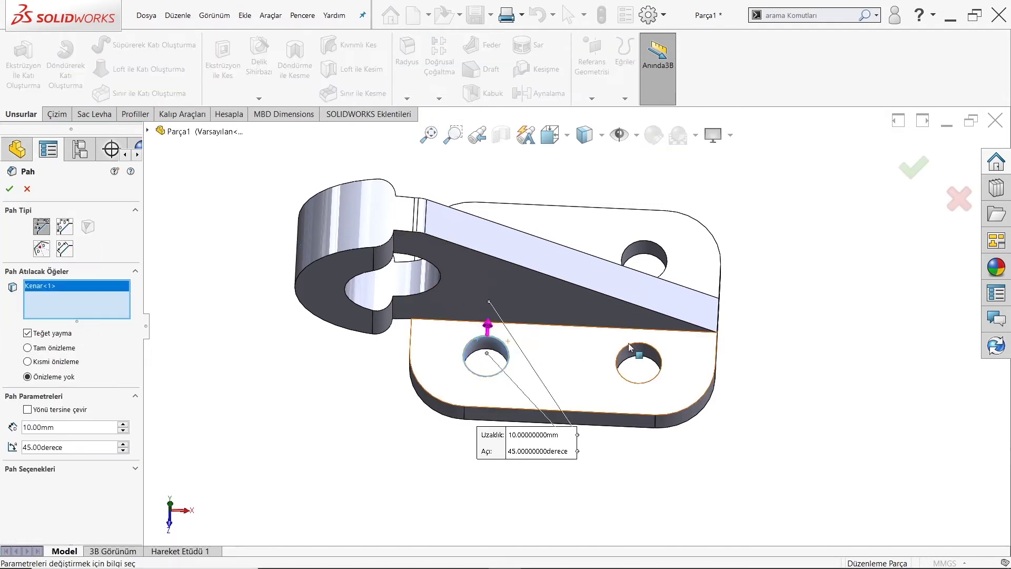
pyautogui.click(632, 349)
pyautogui.click(653, 295)
pyautogui.moveTo(652, 295); pyautogui.dragTo(509, 220, button='middle')
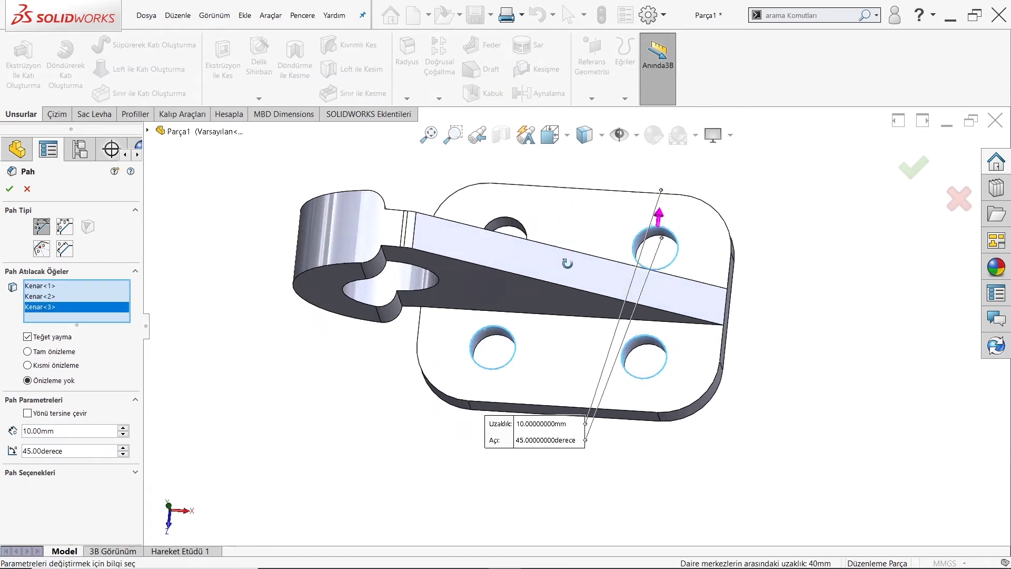
pyautogui.click(509, 206)
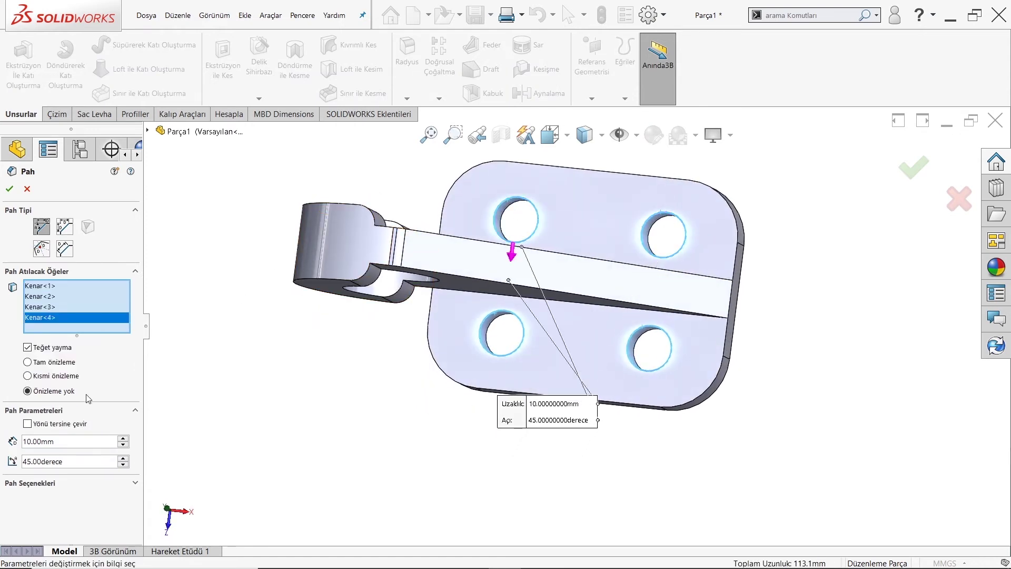
pyautogui.write('1')
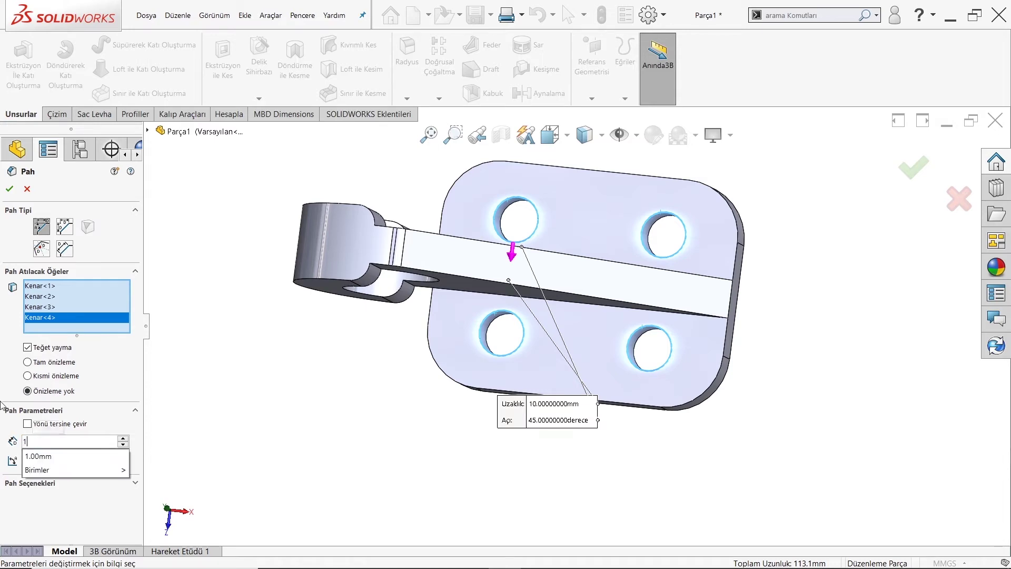
pyautogui.press('Return')
pyautogui.press('Return')
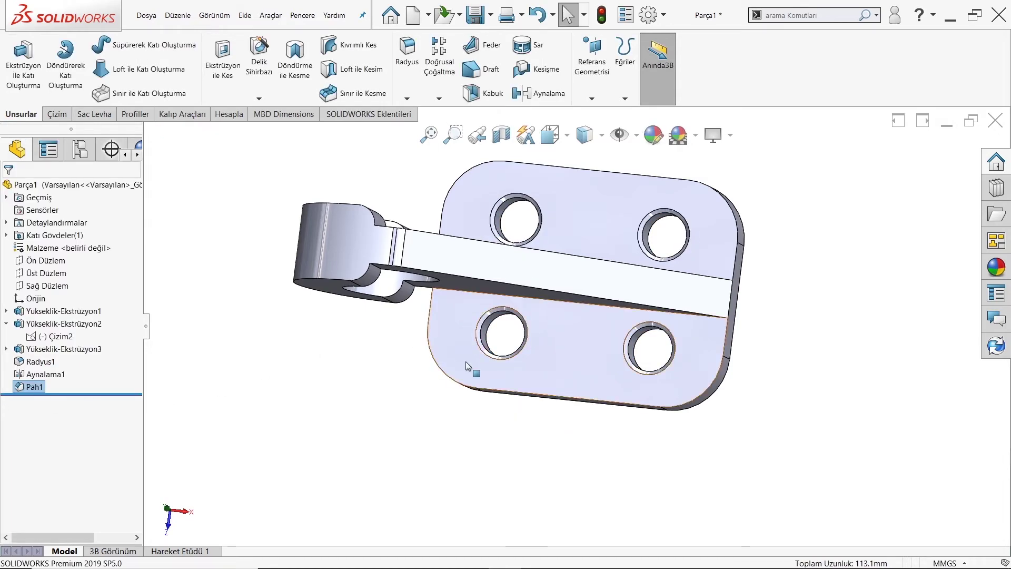
pyautogui.moveTo(465, 361); pyautogui.dragTo(588, 329, button='middle')
pyautogui.scroll(-3, 548, 321)
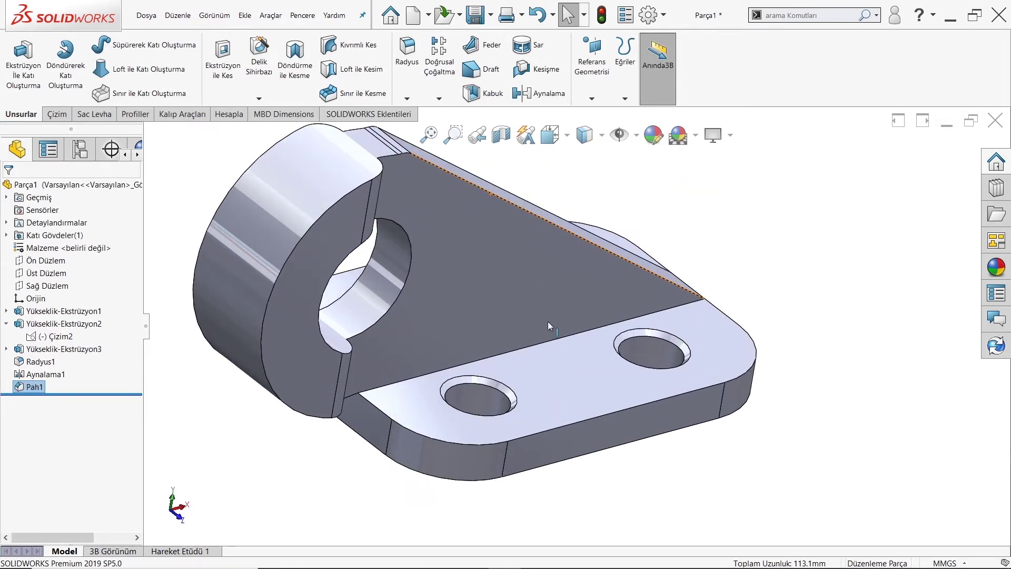
pyautogui.scroll(2, 548, 322)
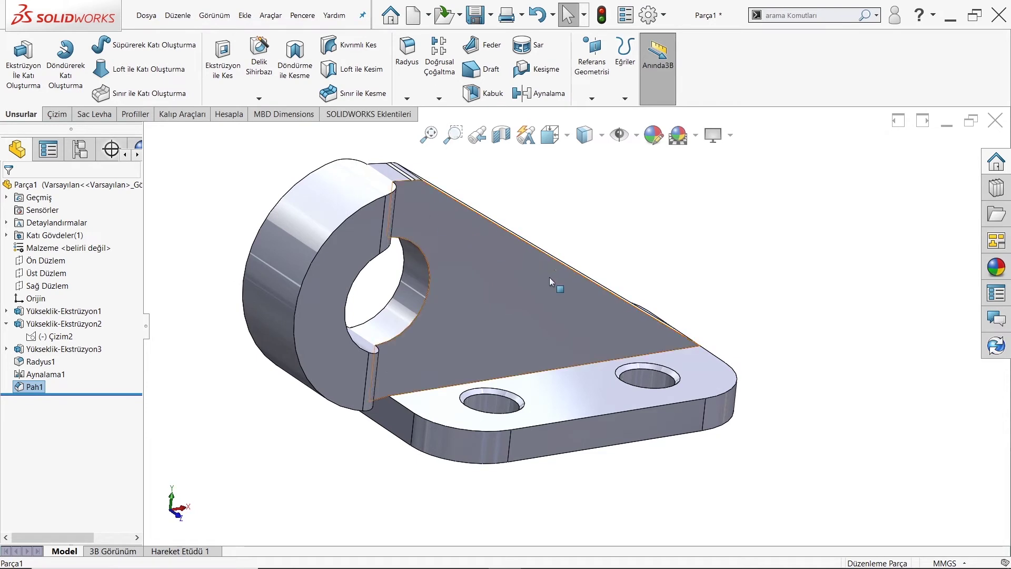
pyautogui.moveTo(554, 377); pyautogui.dragTo(546, 313, button='middle')
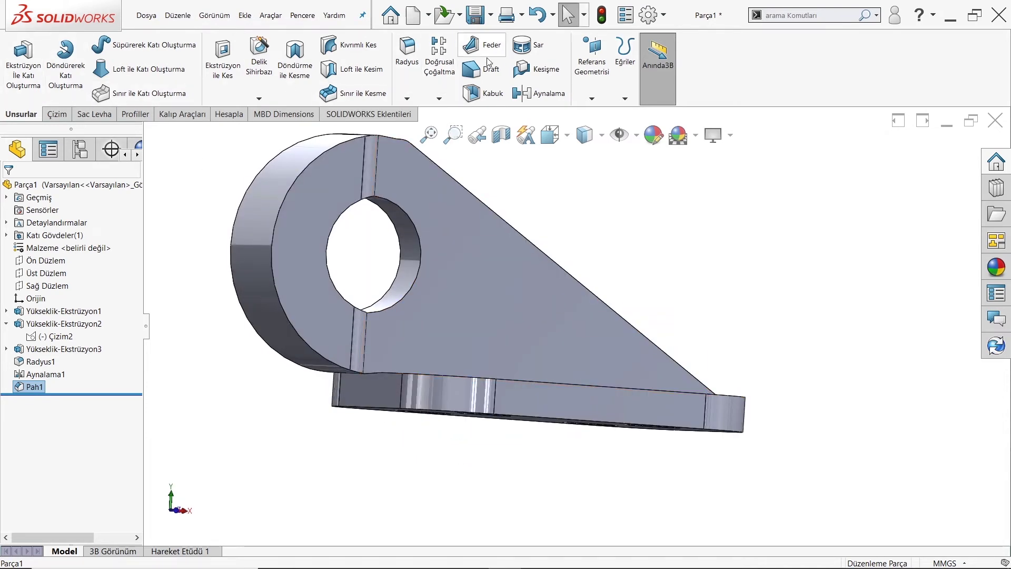
pyautogui.moveTo(548, 251)
pyautogui.mouseDown(button='middle')
pyautogui.moveTo(451, 221)
pyautogui.moveTo(524, 300)
pyautogui.moveTo(620, 336)
pyautogui.moveTo(655, 379)
pyautogui.mouseUp(button='middle')
pyautogui.scroll(2, 639, 361)
pyautogui.scroll(-4, 520, 334)
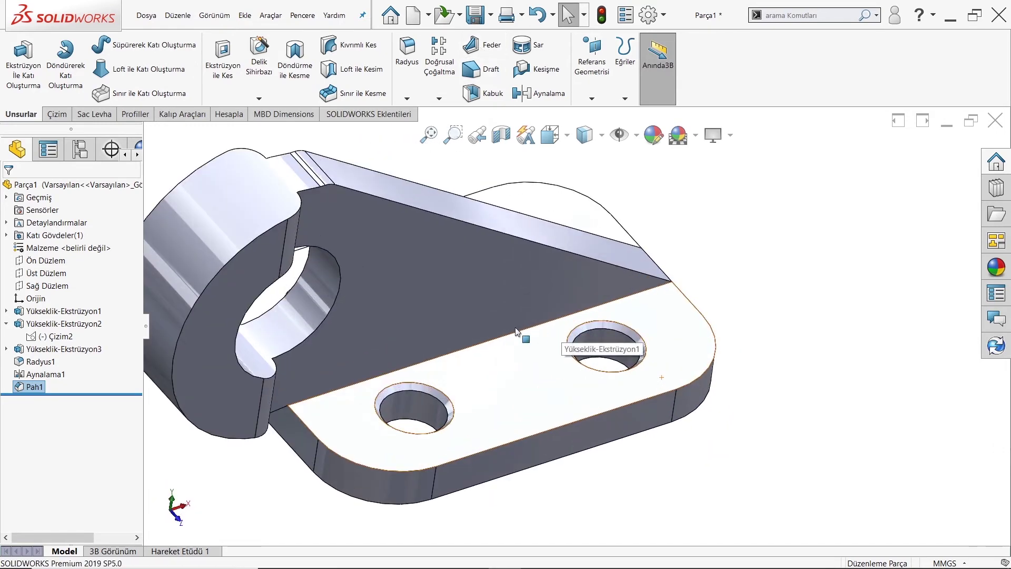
pyautogui.moveTo(519, 334); pyautogui.dragTo(509, 310, button='middle')
pyautogui.scroll(3, 509, 310)
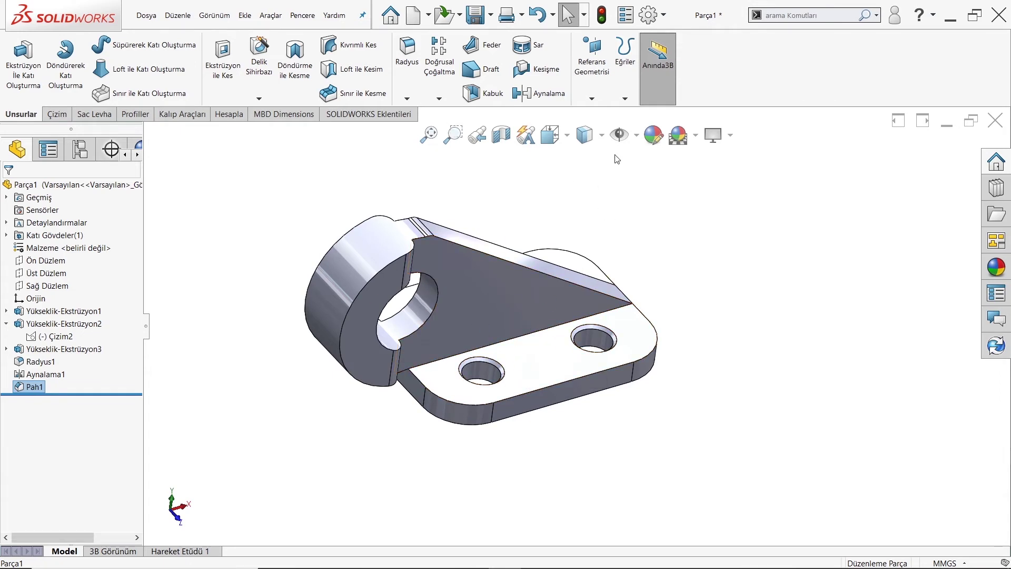
pyautogui.click(591, 99)
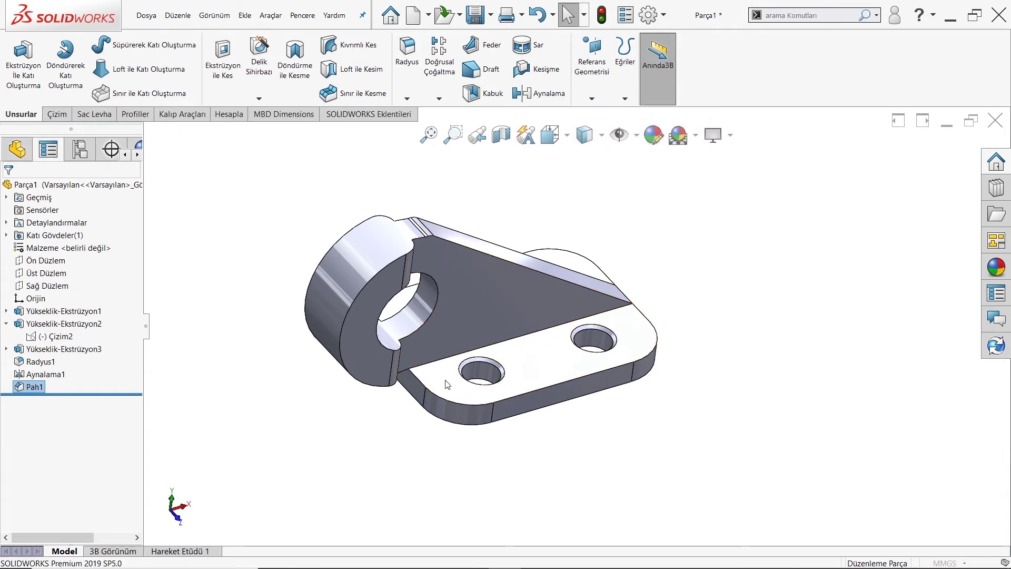
# Create plane Düzlem1 midway between the base's two end faces
pyautogui.click(410, 390)
pyautogui.moveTo(598, 358)
pyautogui.mouseDown(button='middle')
pyautogui.moveTo(614, 358)
pyautogui.moveTo(621, 295)
pyautogui.mouseUp(button='middle')
pyautogui.click(639, 333)
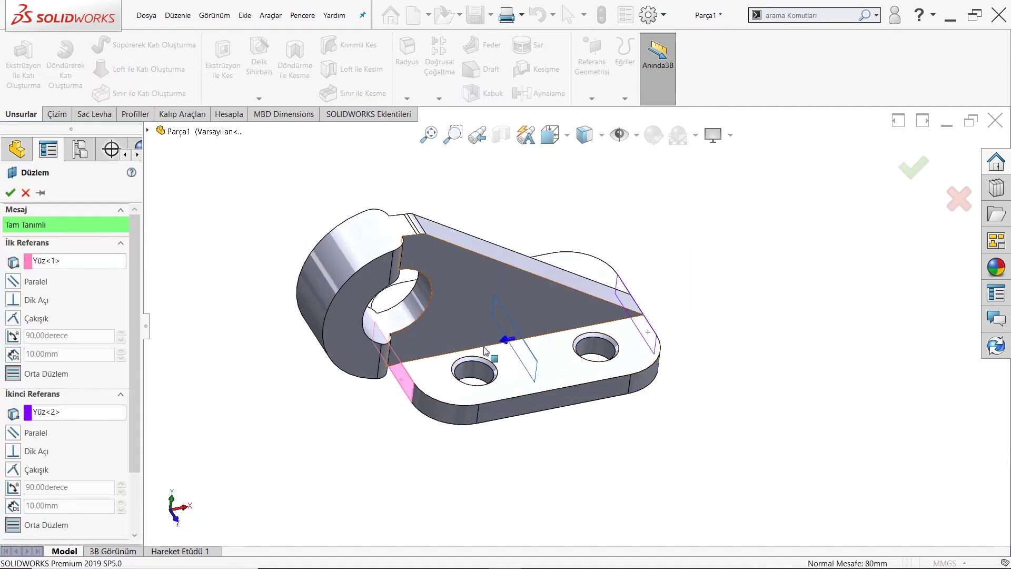
pyautogui.press('Return')
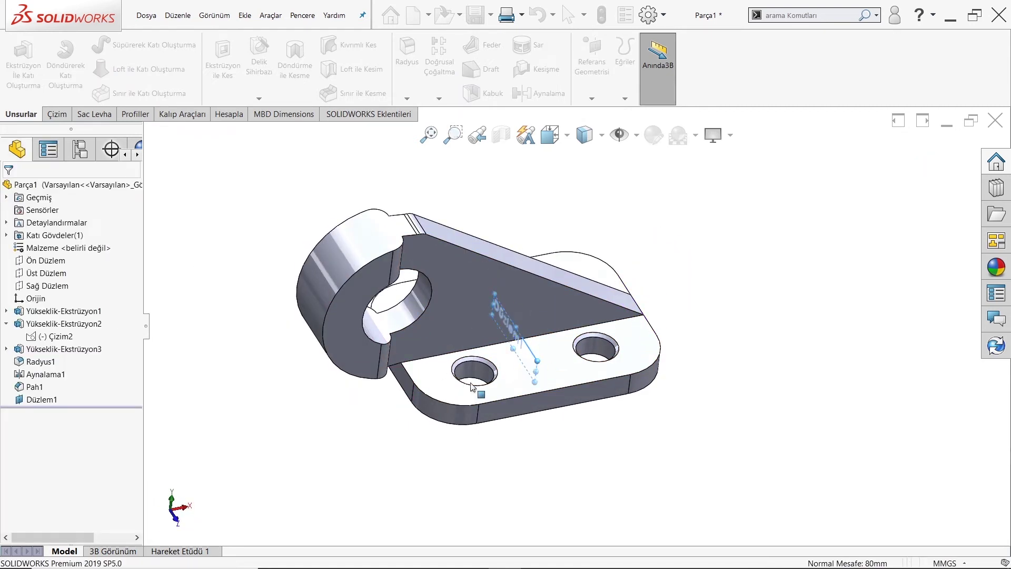
# Sketch a closed triangular rib outline on Düzlem1 where the hub meets the base
pyautogui.hotkey('ctrl', '3')
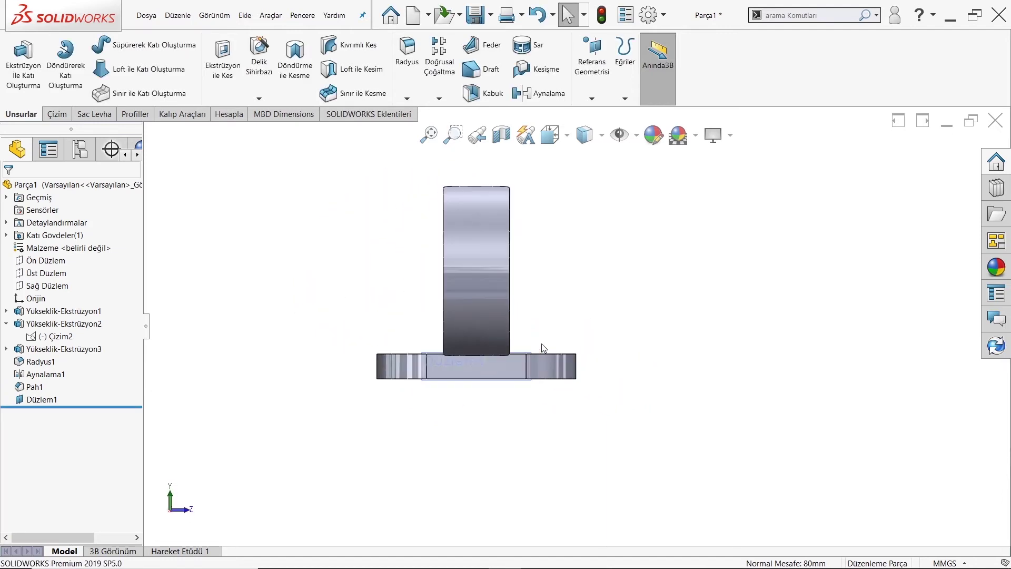
pyautogui.scroll(-1, 544, 348)
pyautogui.scroll(-1, 543, 348)
pyautogui.scroll(-1, 562, 344)
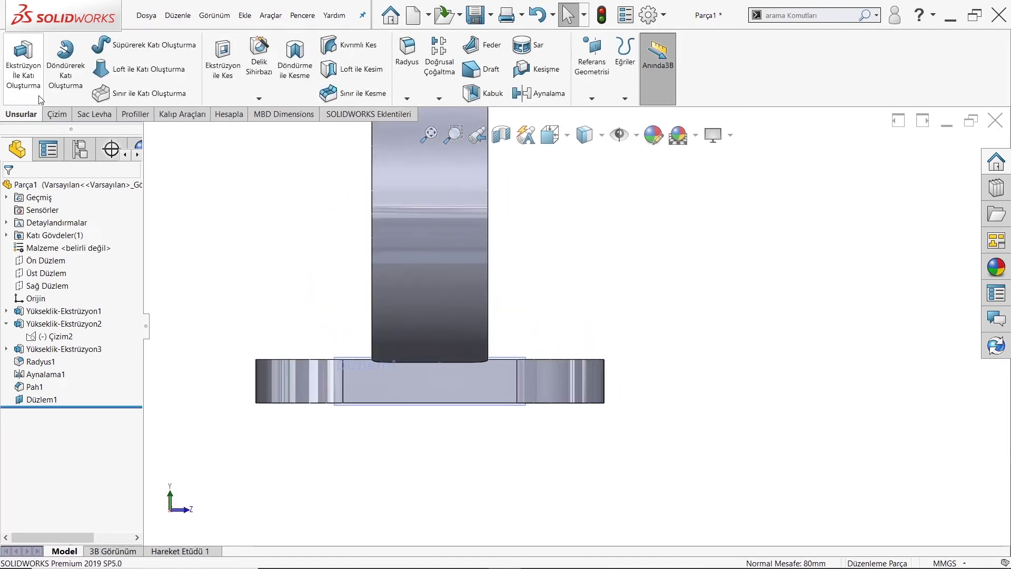
pyautogui.click(45, 400)
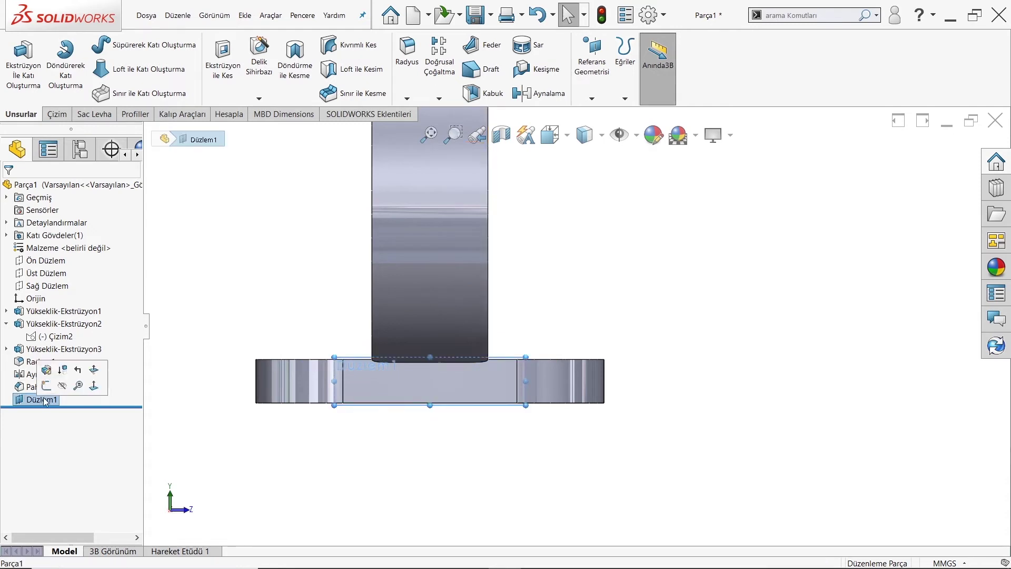
pyautogui.click(46, 388)
pyautogui.click(96, 45)
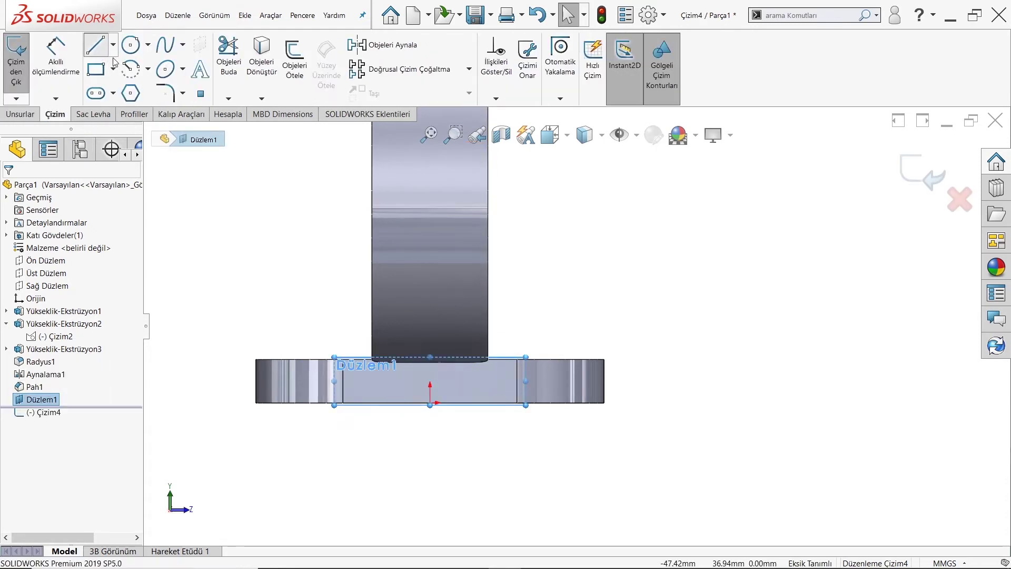
pyautogui.click(488, 360)
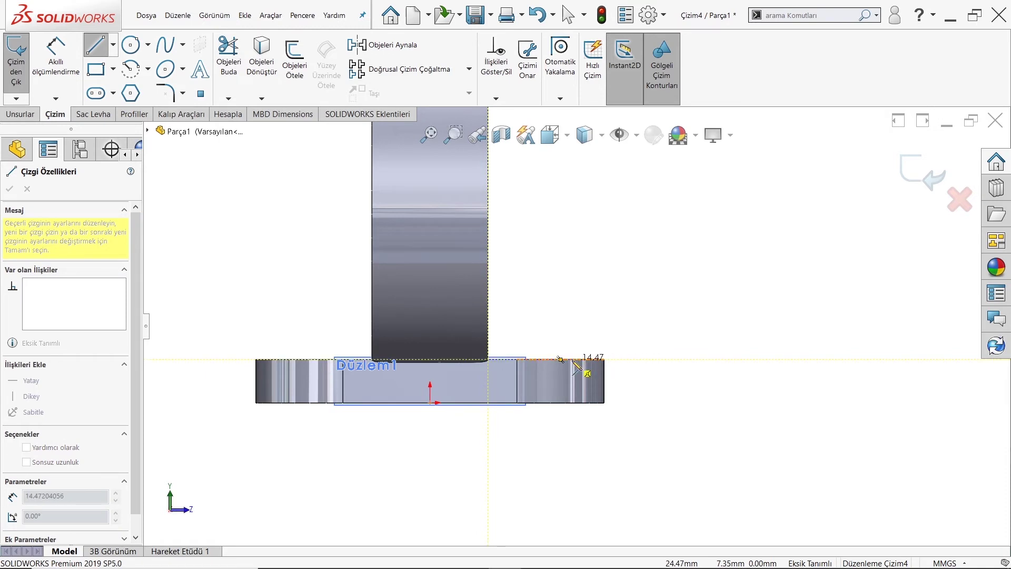
pyautogui.click(573, 360)
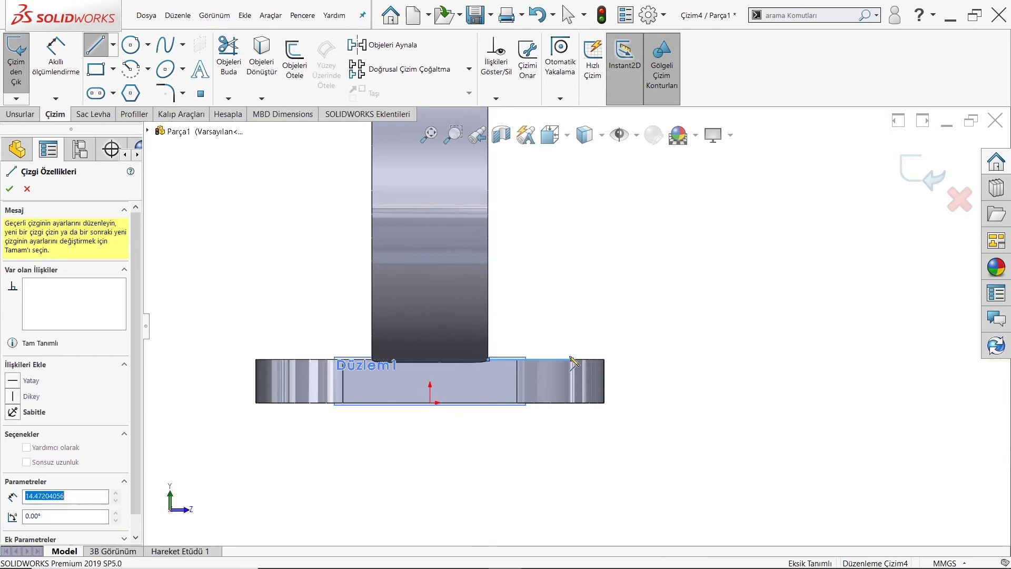
pyautogui.click(488, 243)
pyautogui.click(489, 359)
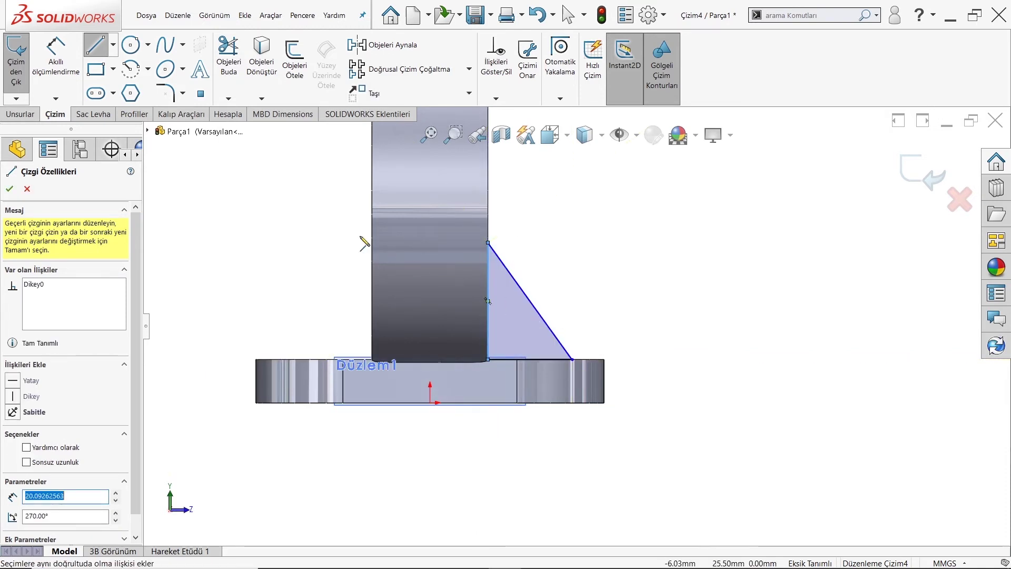
# Dimension the rib triangle 20 mm high and 15 mm wide
pyautogui.click(56, 58)
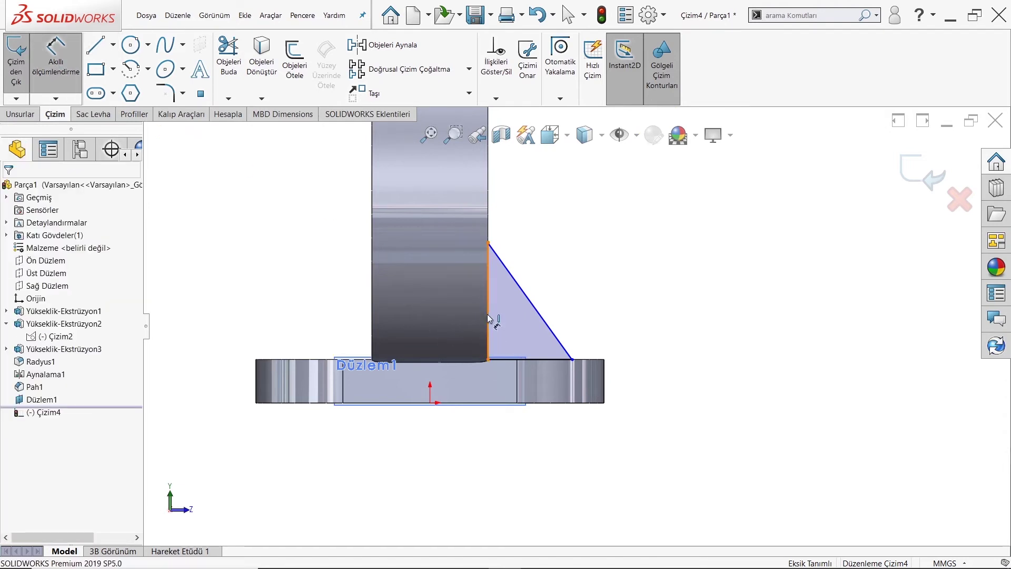
pyautogui.click(488, 319)
pyautogui.click(460, 316)
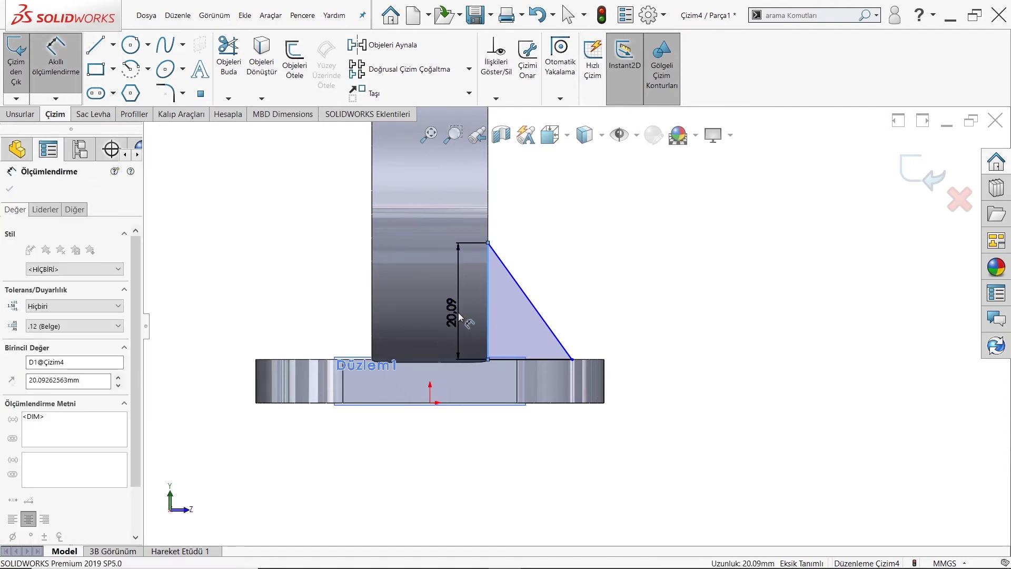
pyautogui.write('20')
pyautogui.press('Return')
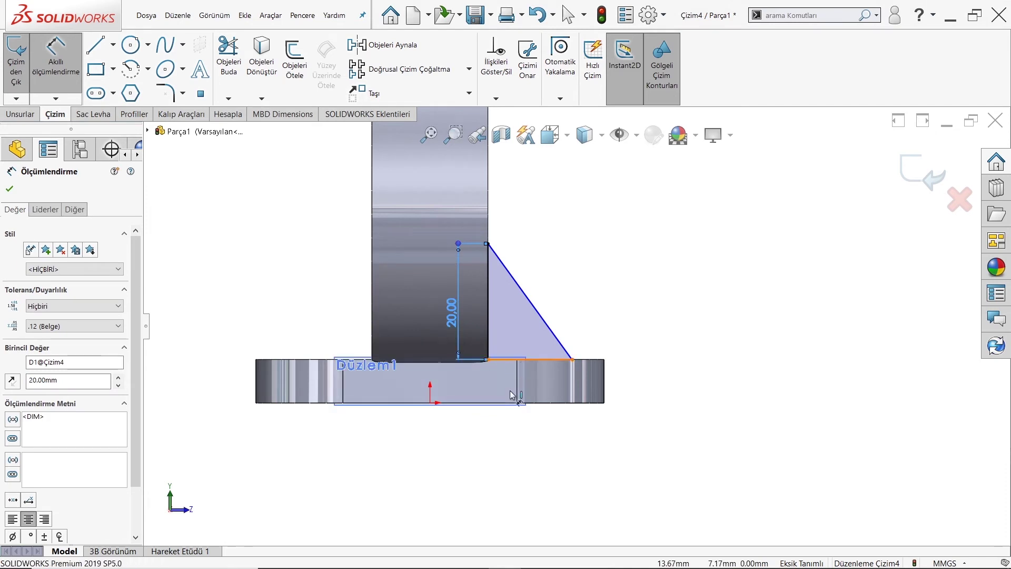
pyautogui.click(516, 360)
pyautogui.click(508, 449)
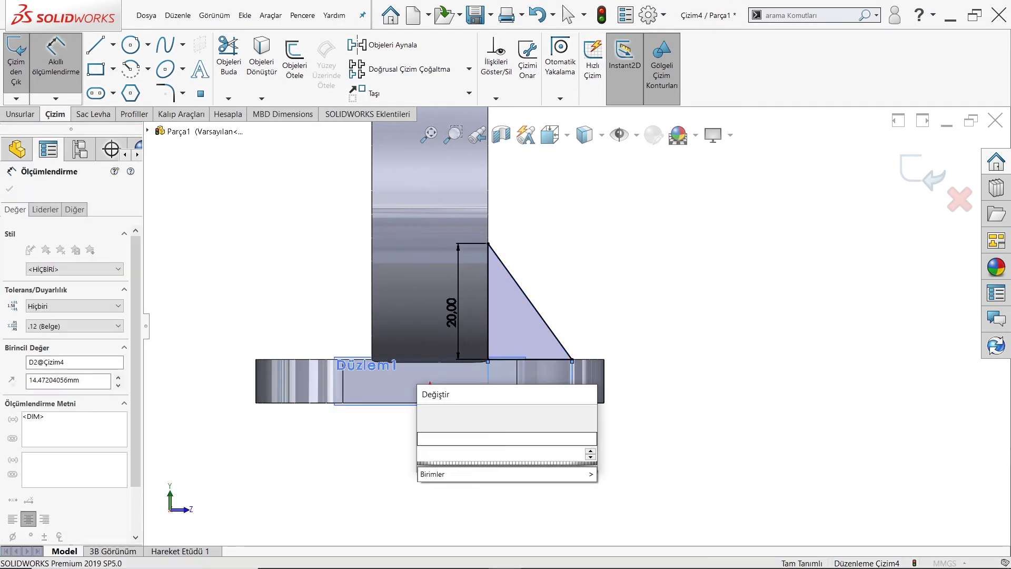
pyautogui.write('15')
pyautogui.press('Return')
pyautogui.click(17, 66)
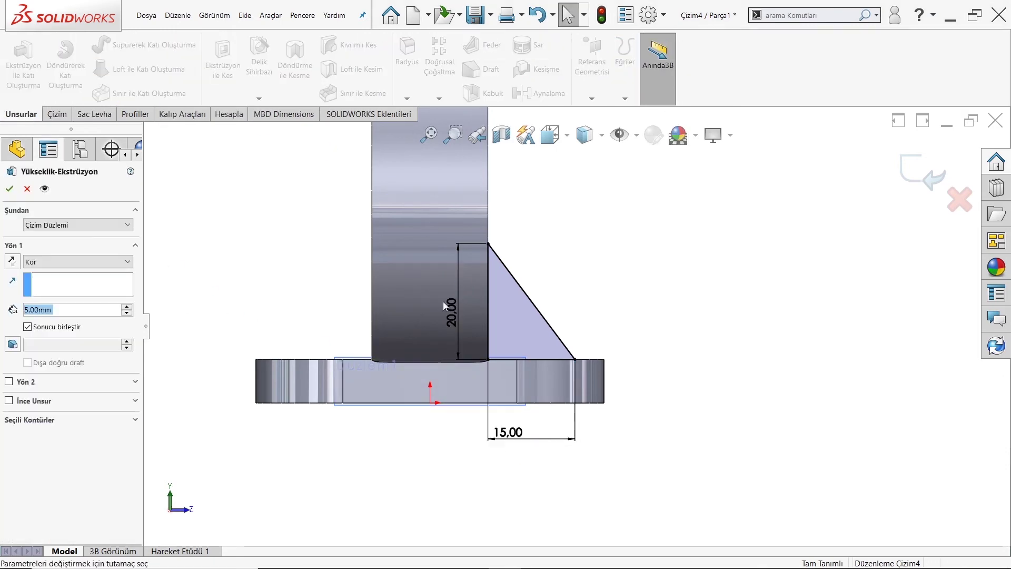
# Extrude the rib sketch 5 mm with Mid Plane about Düzlem1
pyautogui.click(52, 262)
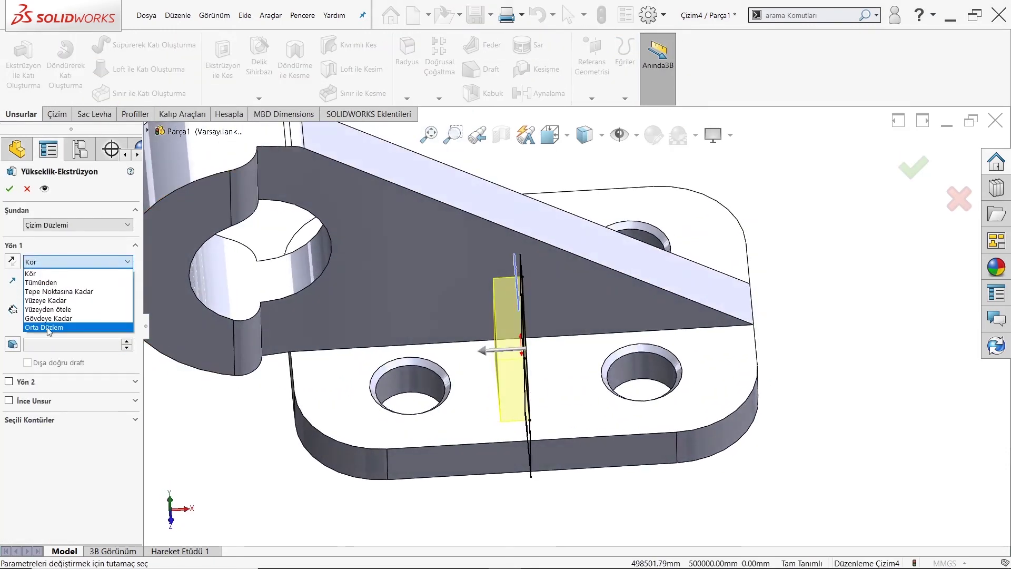
pyautogui.click(47, 328)
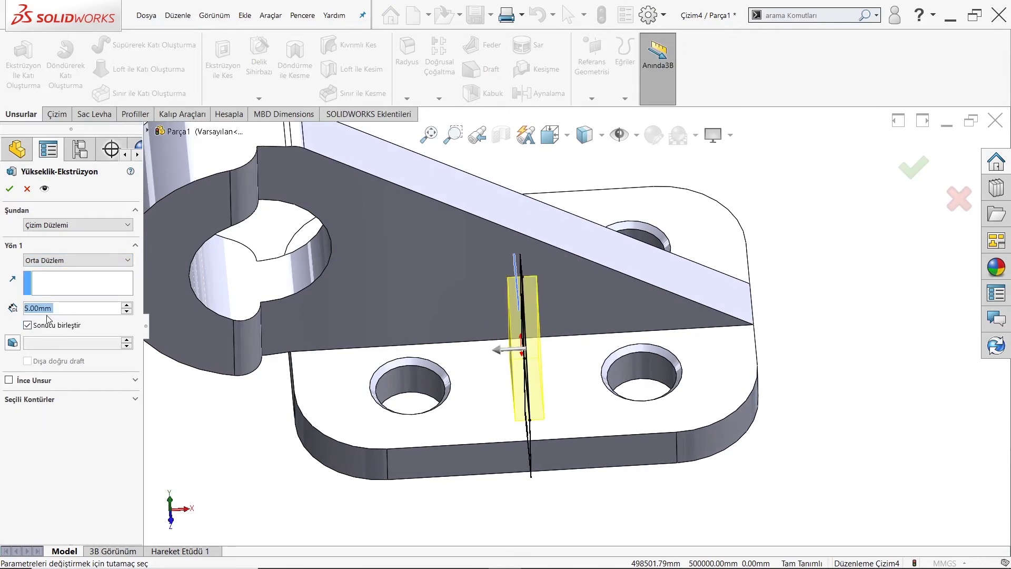
pyautogui.press('Return')
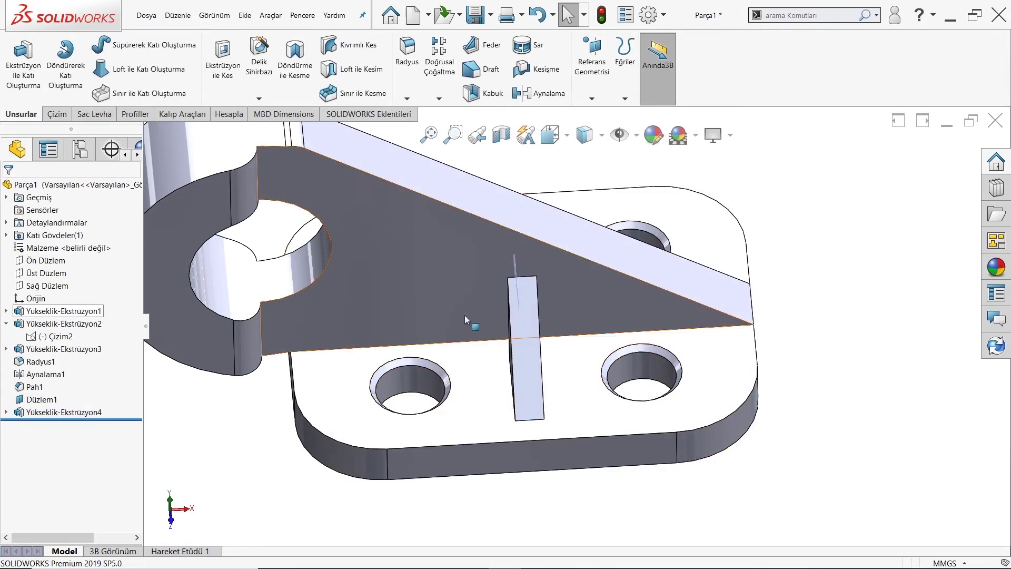
# View the rib's triangular face head-on and expand the extrusion to reach its sketch
pyautogui.moveTo(465, 315)
pyautogui.mouseDown(button='middle')
pyautogui.moveTo(547, 339)
pyautogui.moveTo(508, 311)
pyautogui.mouseUp(button='middle')
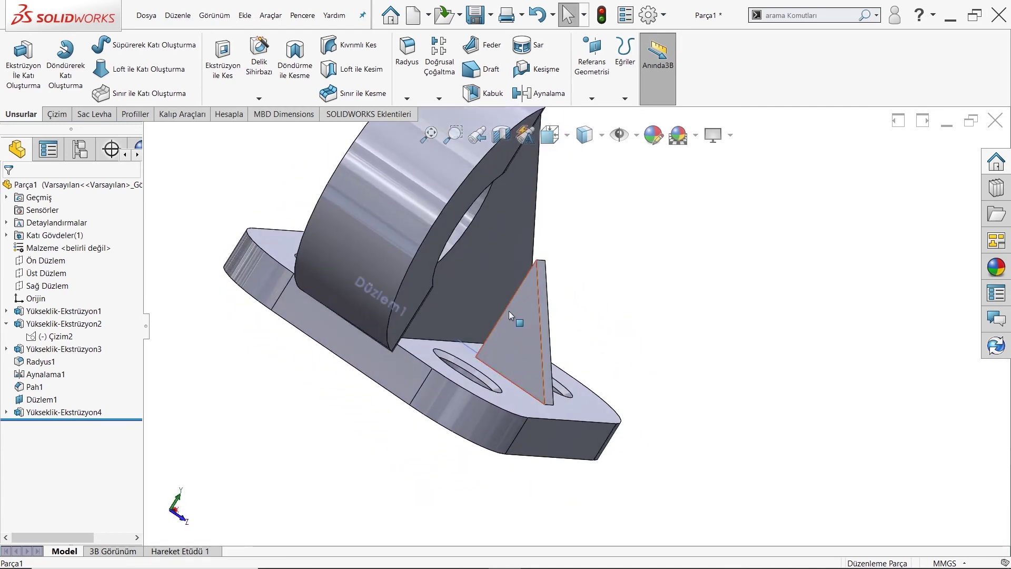
pyautogui.click(509, 311)
pyautogui.hotkey('ctrl', '8')
pyautogui.hotkey('ctrl', '8')
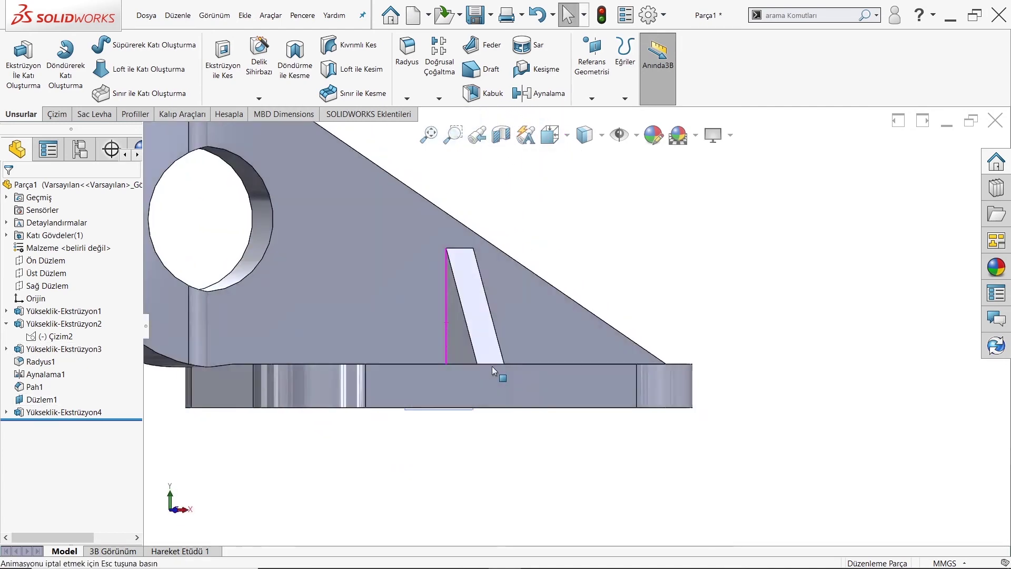
pyautogui.click(6, 412)
pyautogui.click(51, 424)
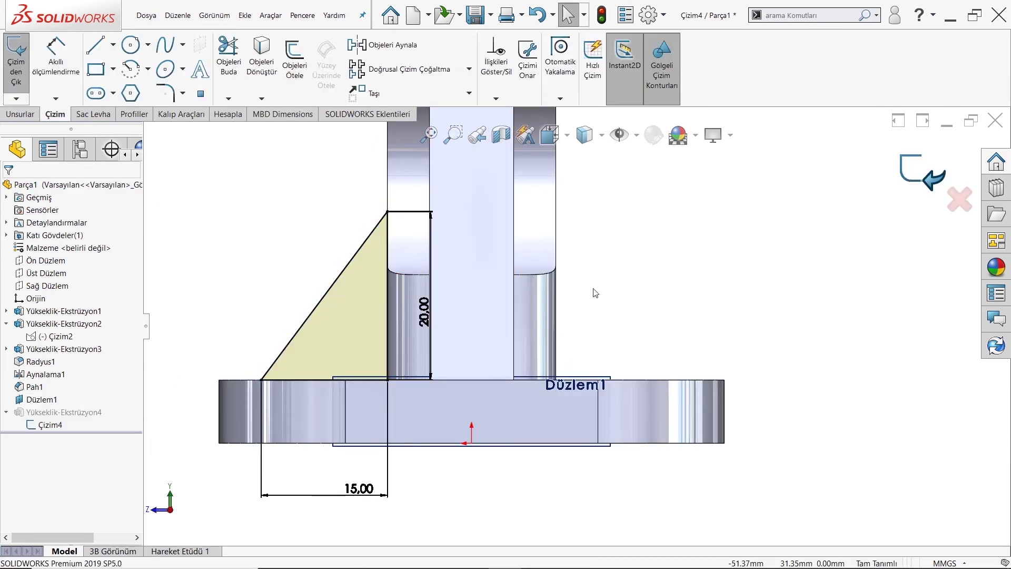
pyautogui.hotkey('ctrl', 'b')
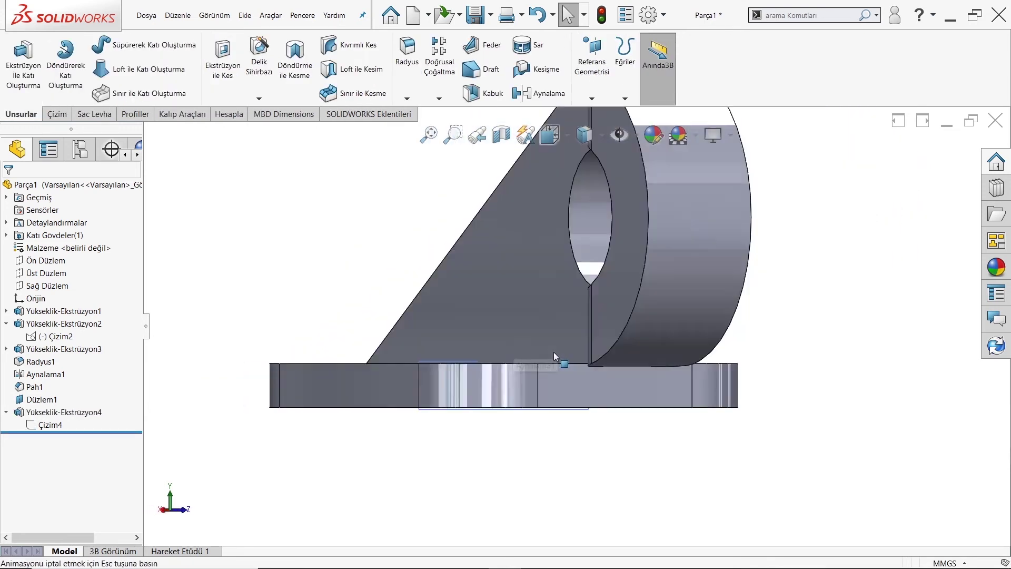
pyautogui.click(587, 135)
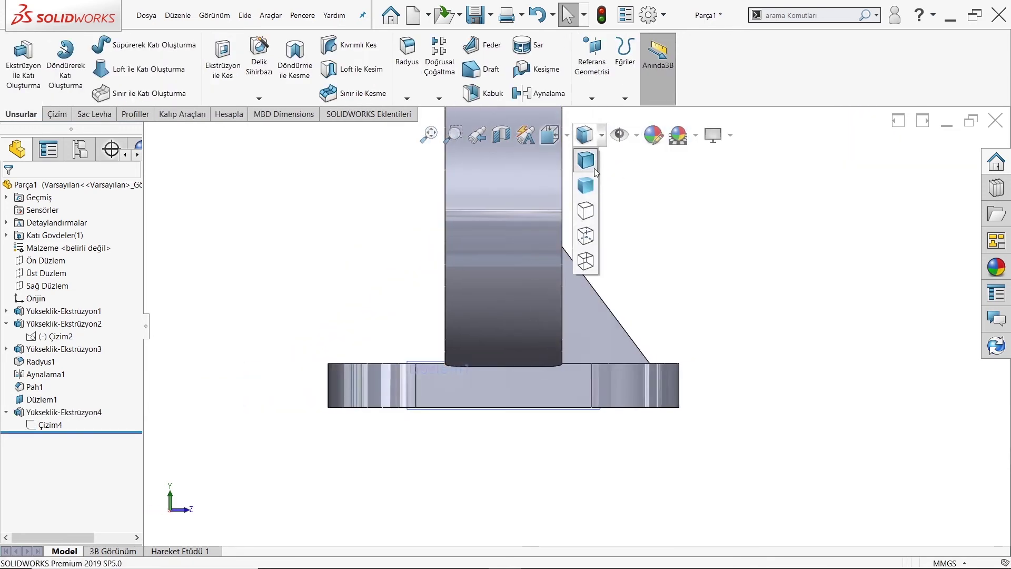
pyautogui.click(587, 213)
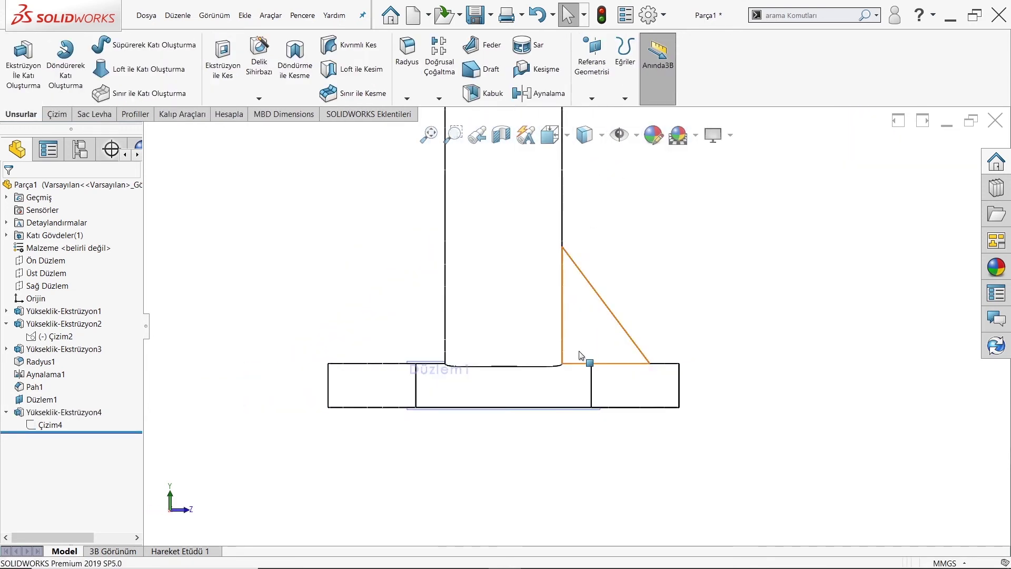
pyautogui.click(586, 136)
pyautogui.click(588, 238)
pyautogui.scroll(-1, 572, 303)
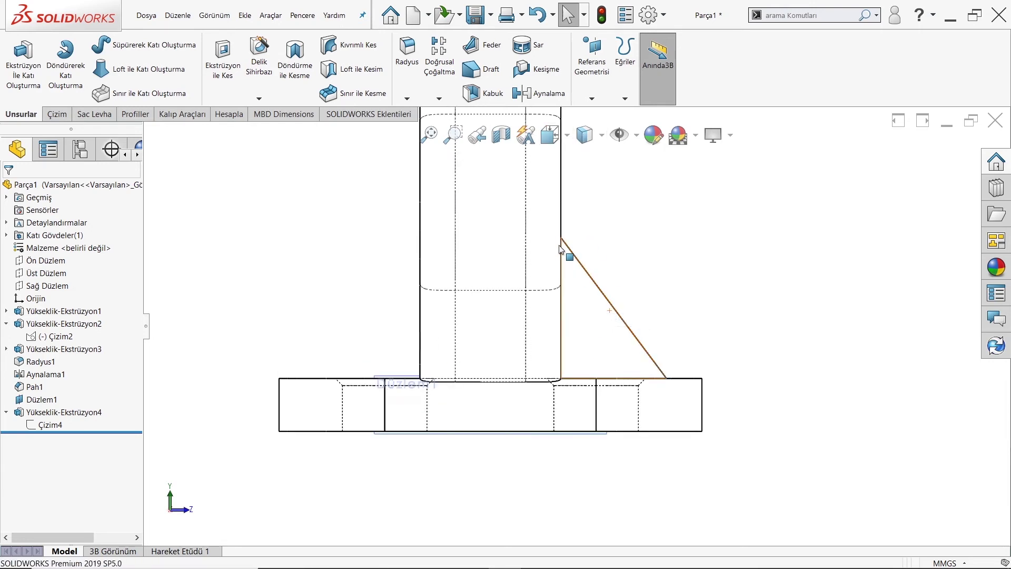
pyautogui.scroll(2, 574, 305)
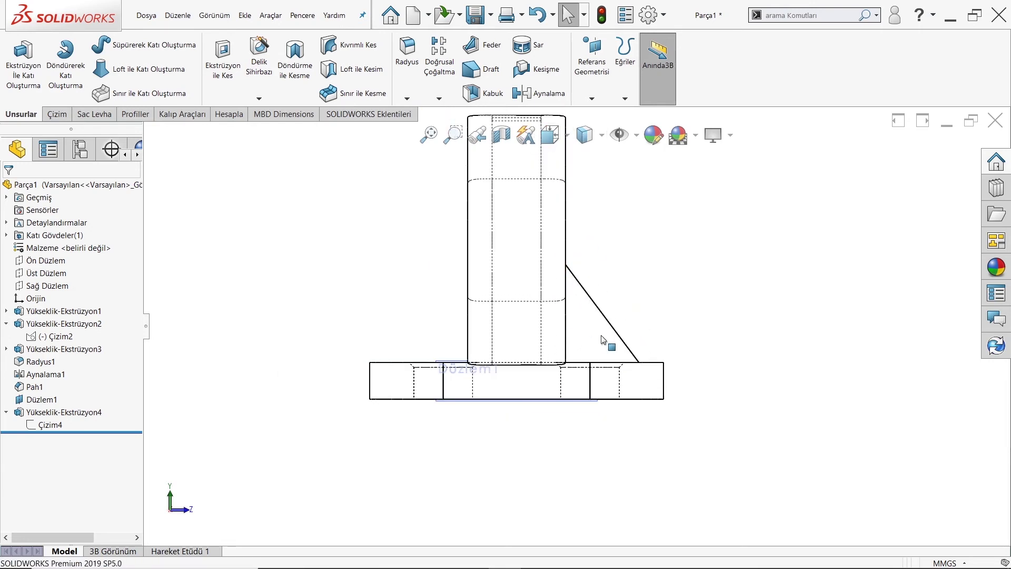
pyautogui.click(591, 136)
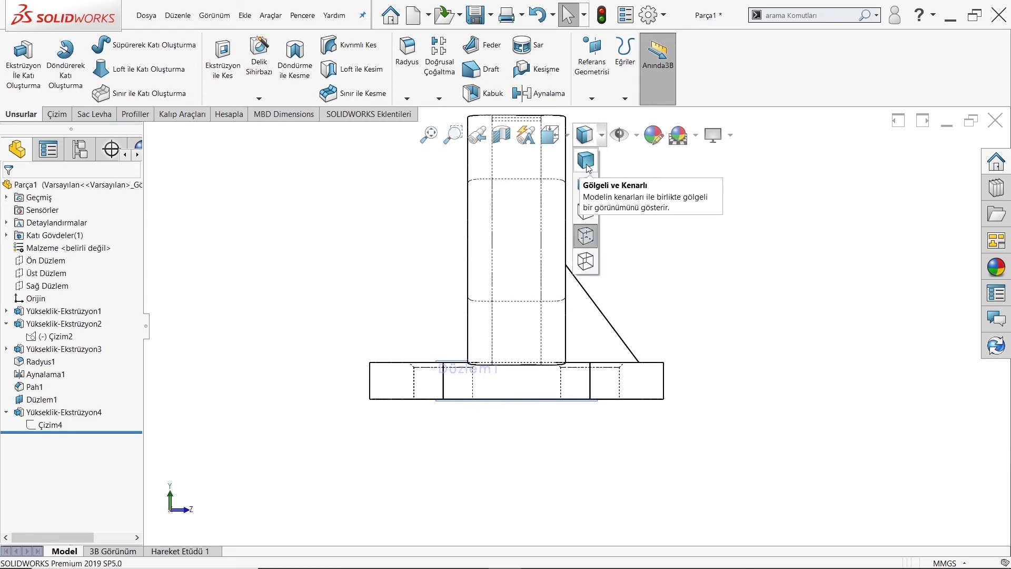
pyautogui.click(584, 164)
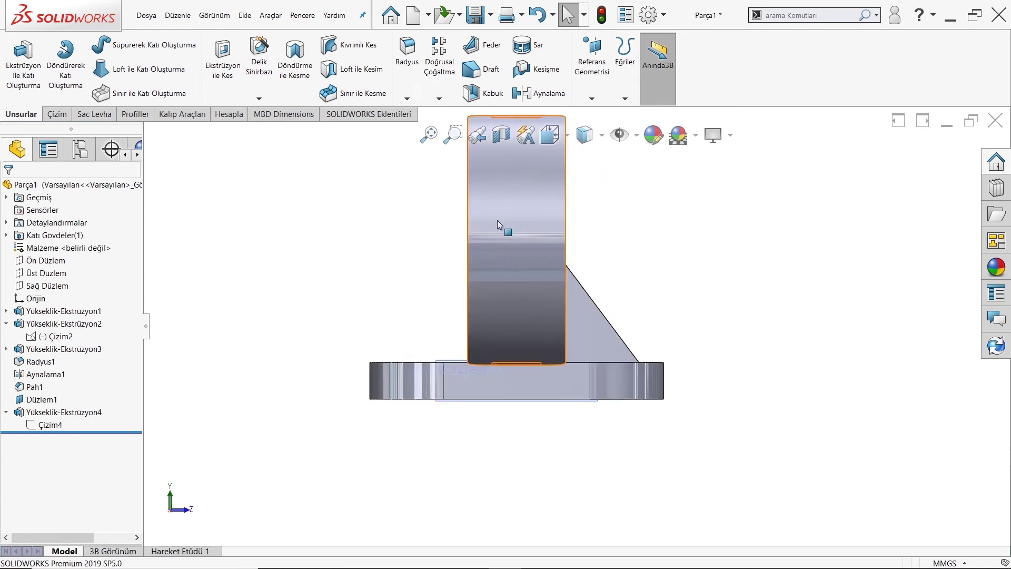
pyautogui.hotkey('ctrl', '4')
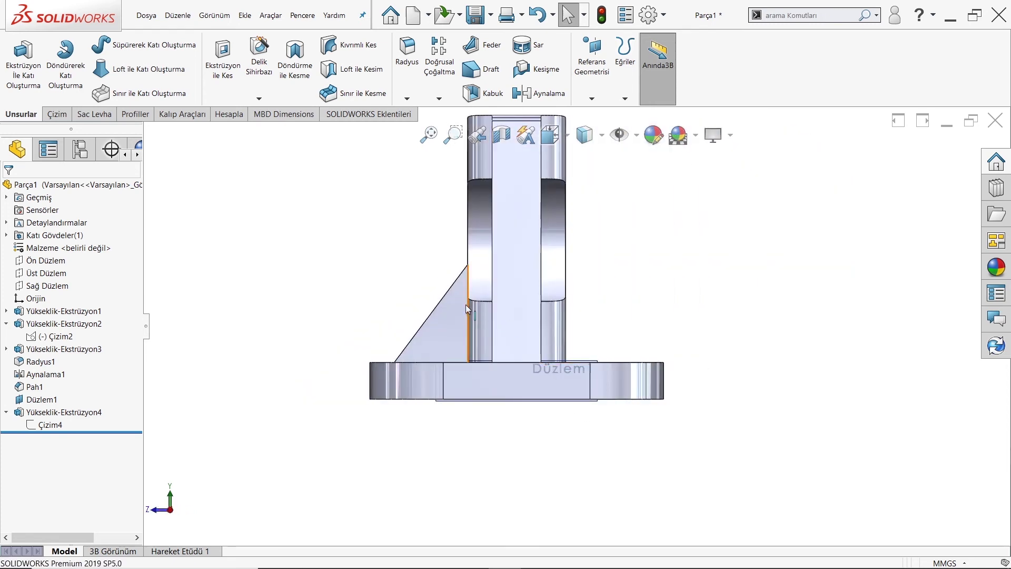
pyautogui.scroll(-2, 465, 305)
# Edit Çizim4, delete its dimensions, and try a collinear relation, removing the conflicting one
pyautogui.click(473, 333)
pyautogui.click(519, 289)
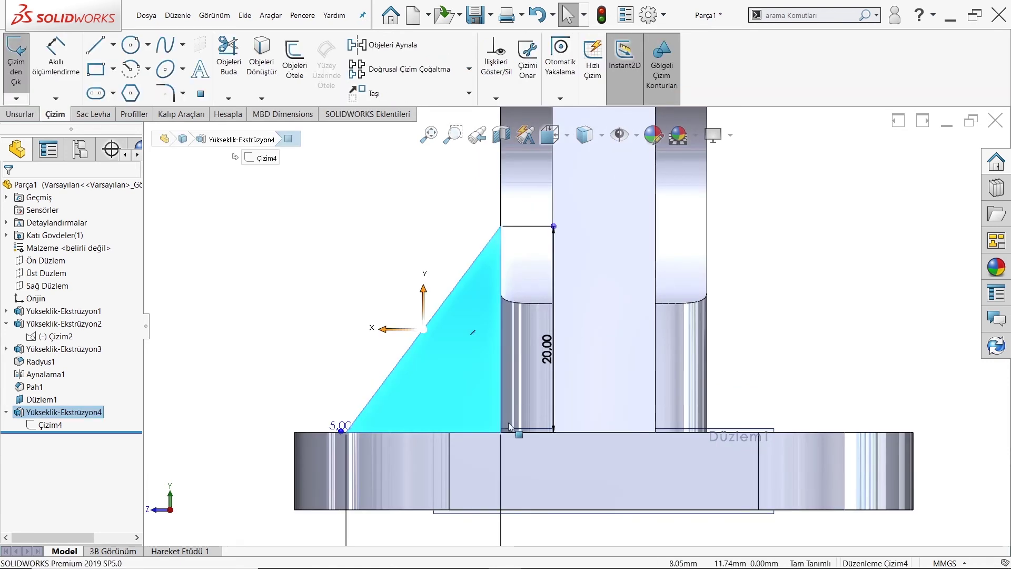
pyautogui.click(513, 414)
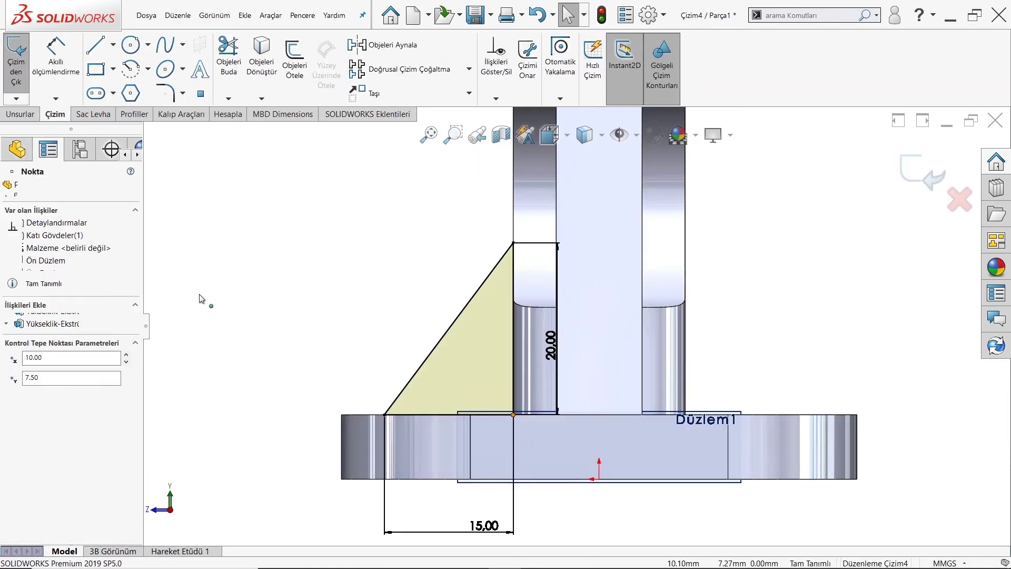
pyautogui.press('Delete')
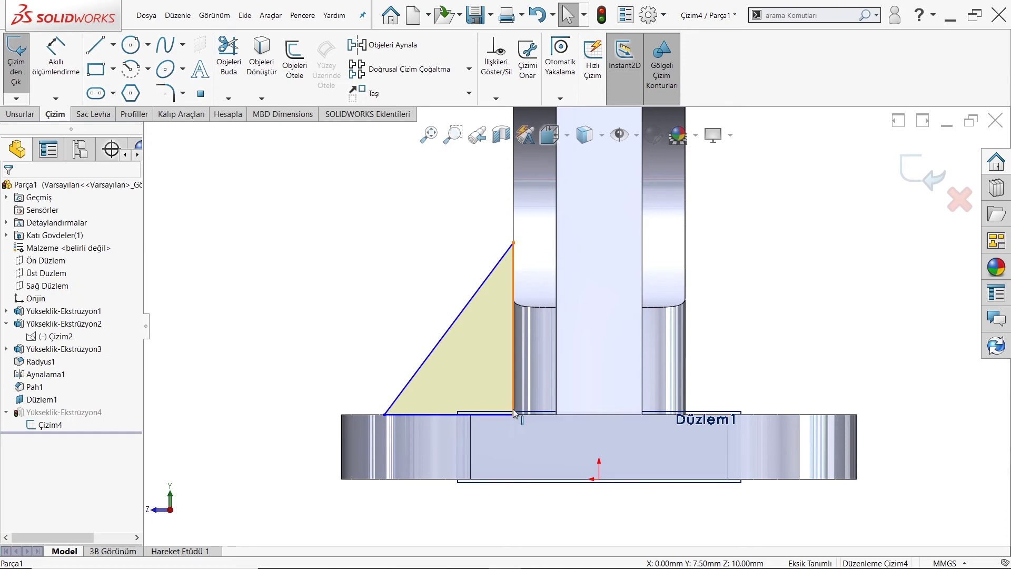
pyautogui.click(516, 397)
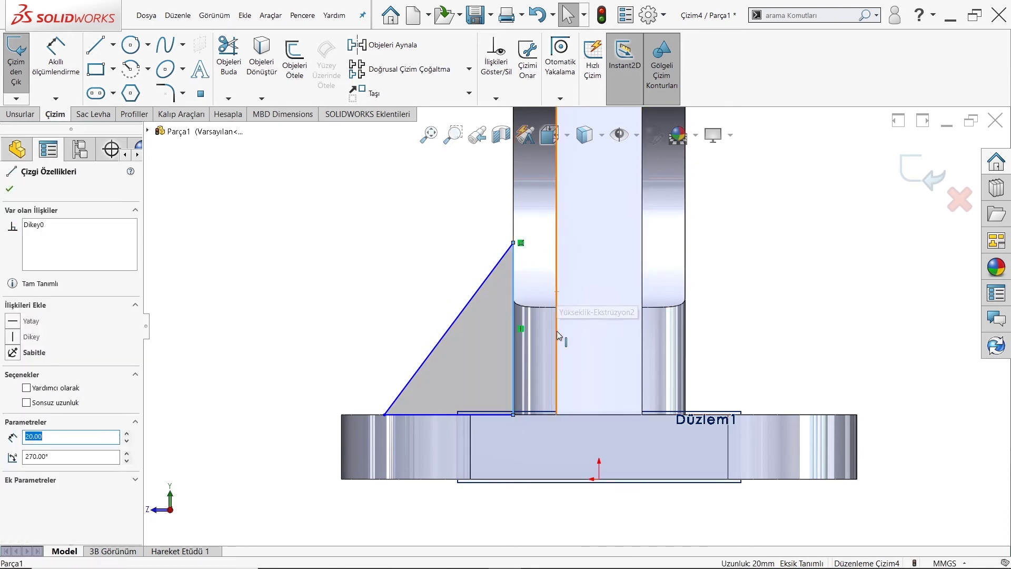
pyautogui.keyDown('ctrl'); pyautogui.click(557, 331); pyautogui.keyUp('ctrl')
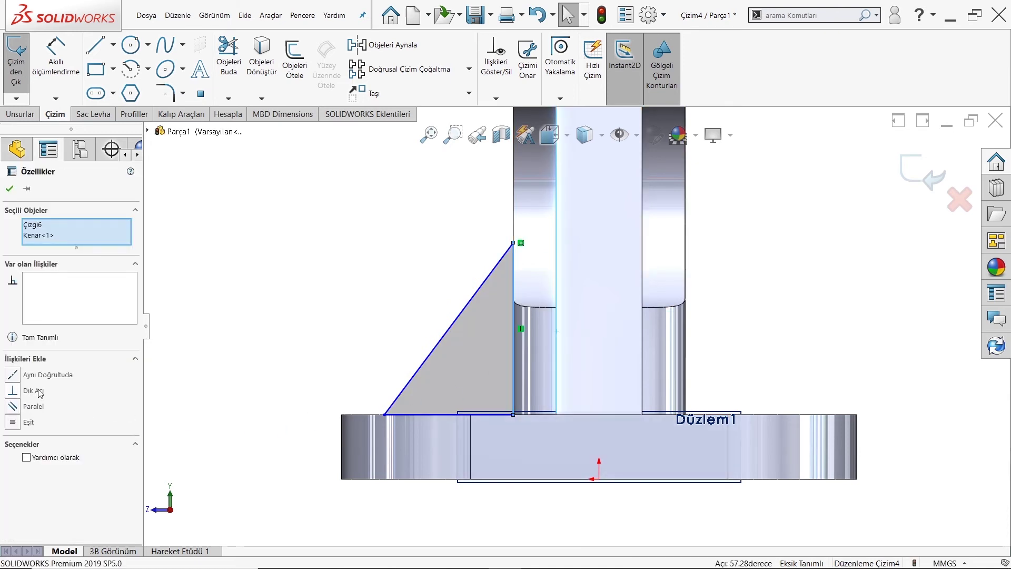
pyautogui.click(41, 375)
pyautogui.rightClick(59, 316)
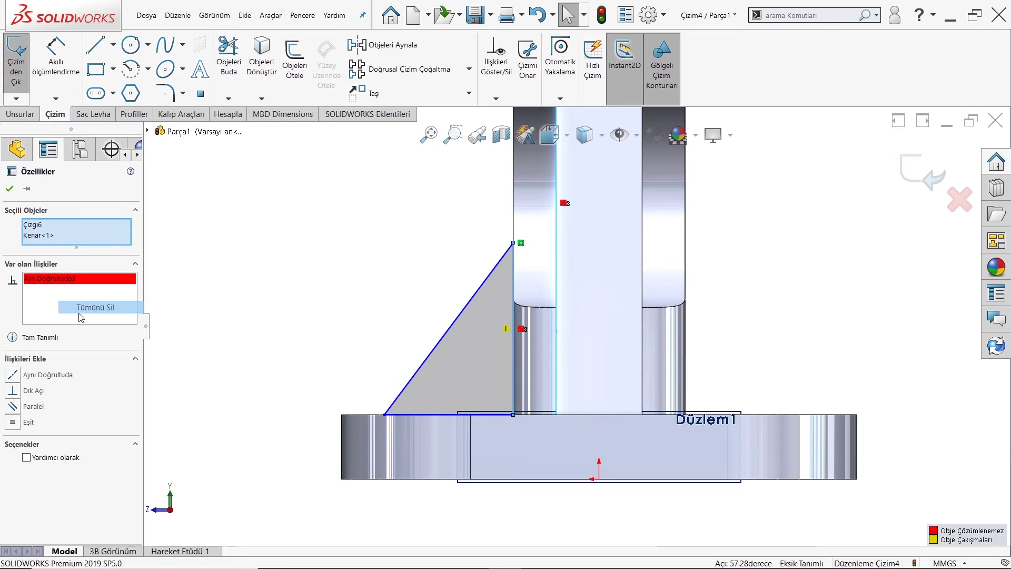
pyautogui.click(89, 310)
# Drag the triangle's lower corner point, undo the move twice, and exit the sketch
pyautogui.click(514, 415)
pyautogui.moveTo(544, 415); pyautogui.dragTo(558, 410)
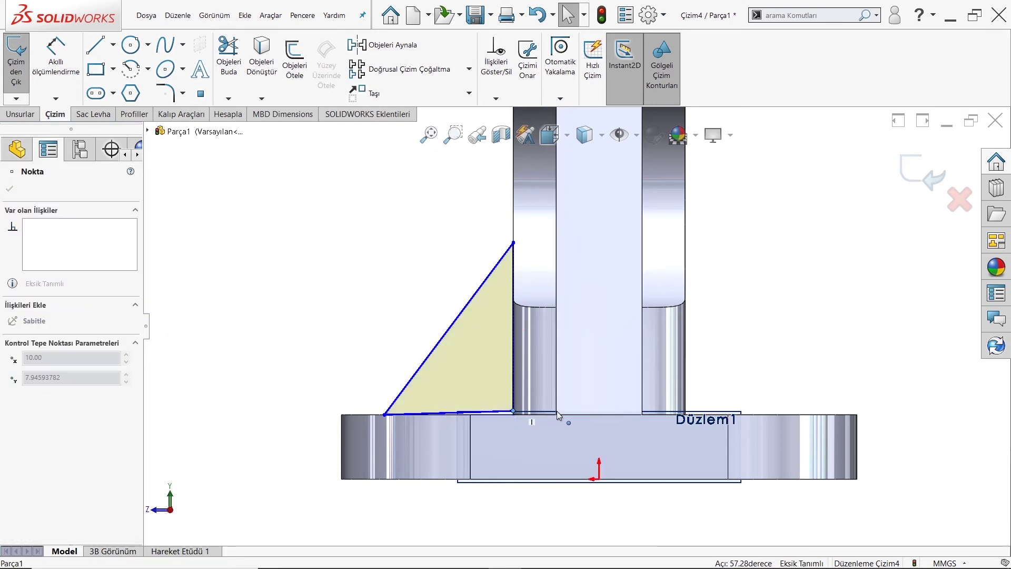
pyautogui.rightClick(103, 257)
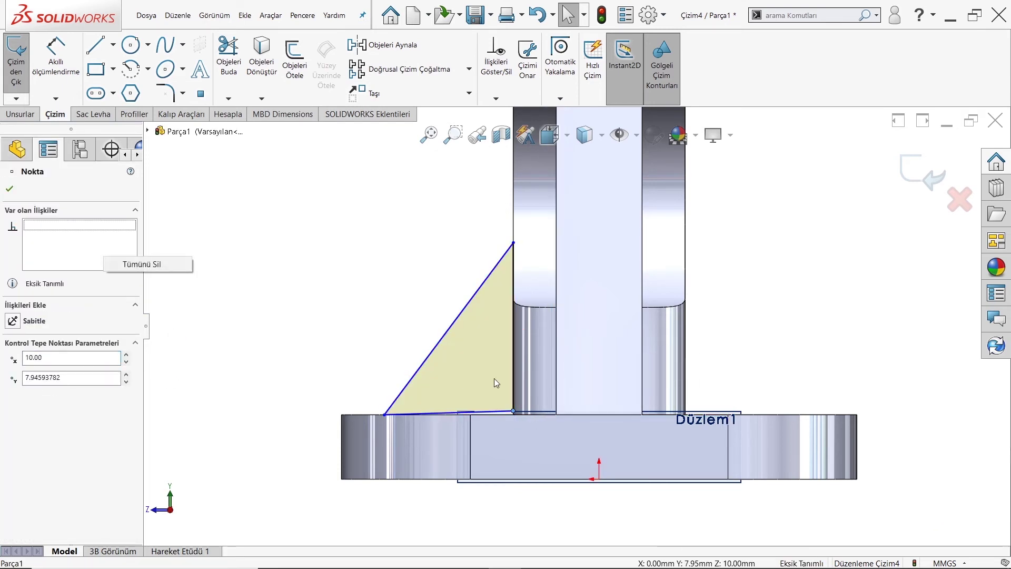
pyautogui.click(514, 353)
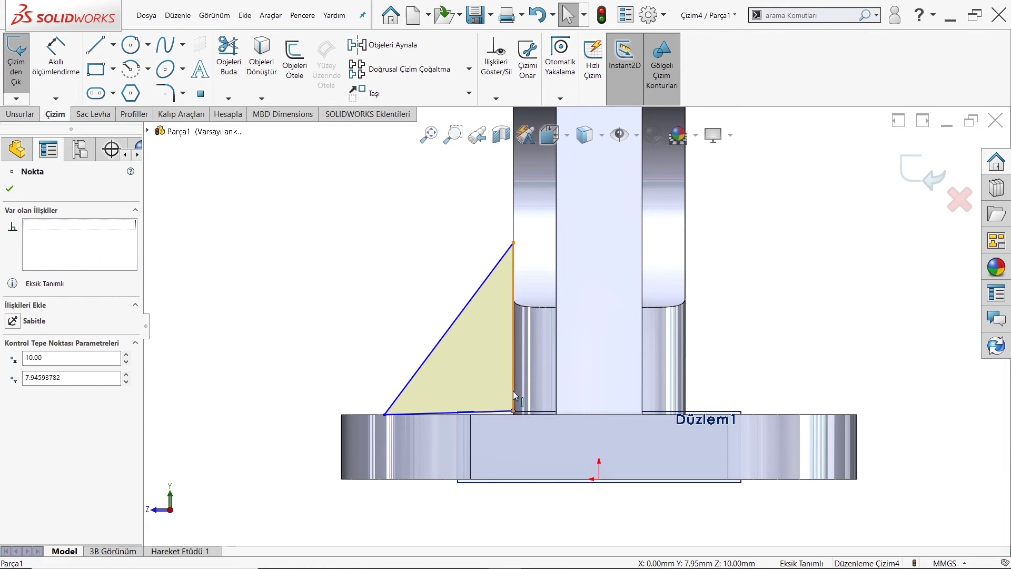
pyautogui.hotkey('ctrl', 'z')
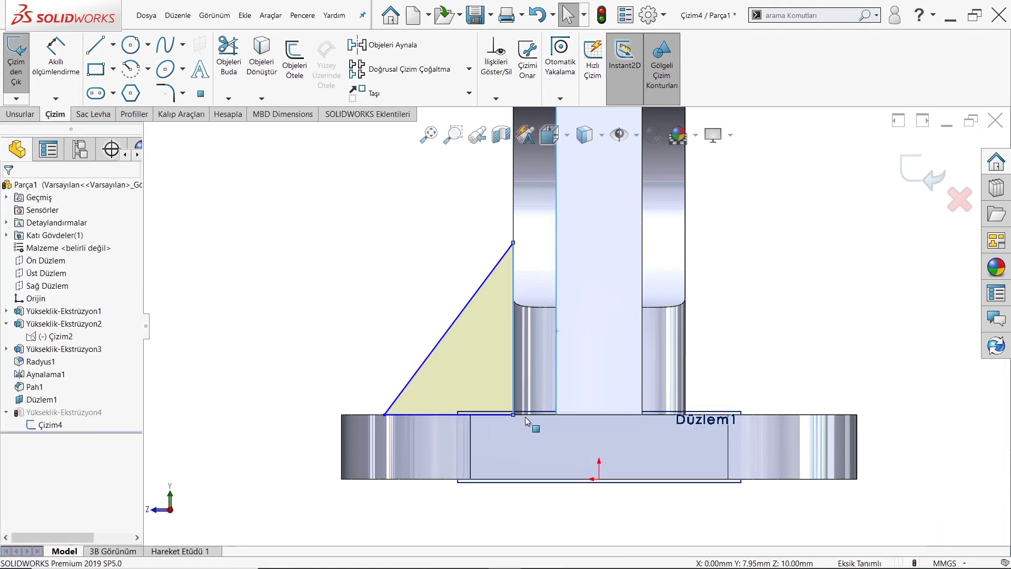
pyautogui.hotkey('ctrl', 'z')
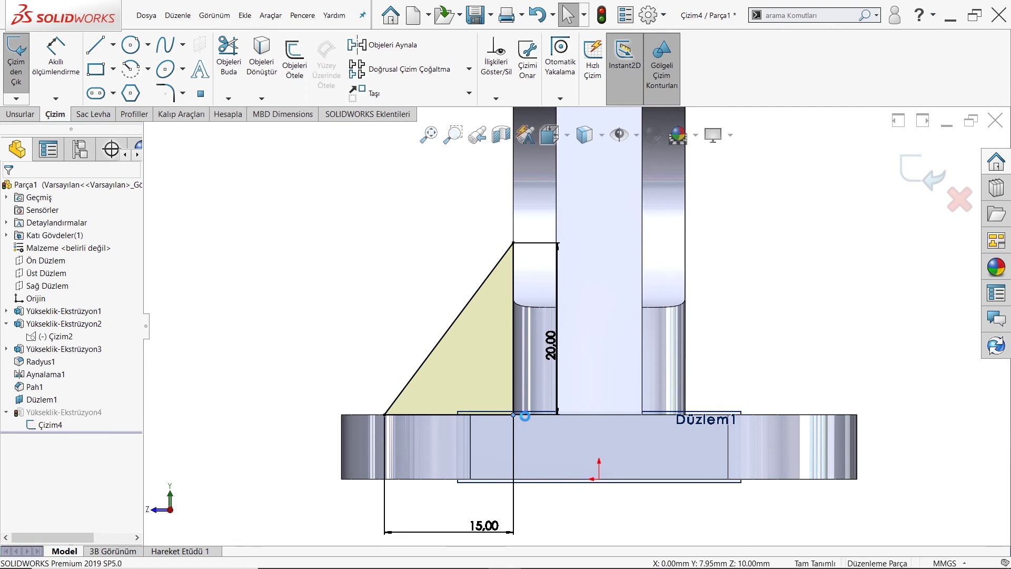
pyautogui.hotkey('ctrl', 'b')
# Reopen Çizim4, delete a corner point's relation, and inspect the triangle's corner points
pyautogui.click(548, 362)
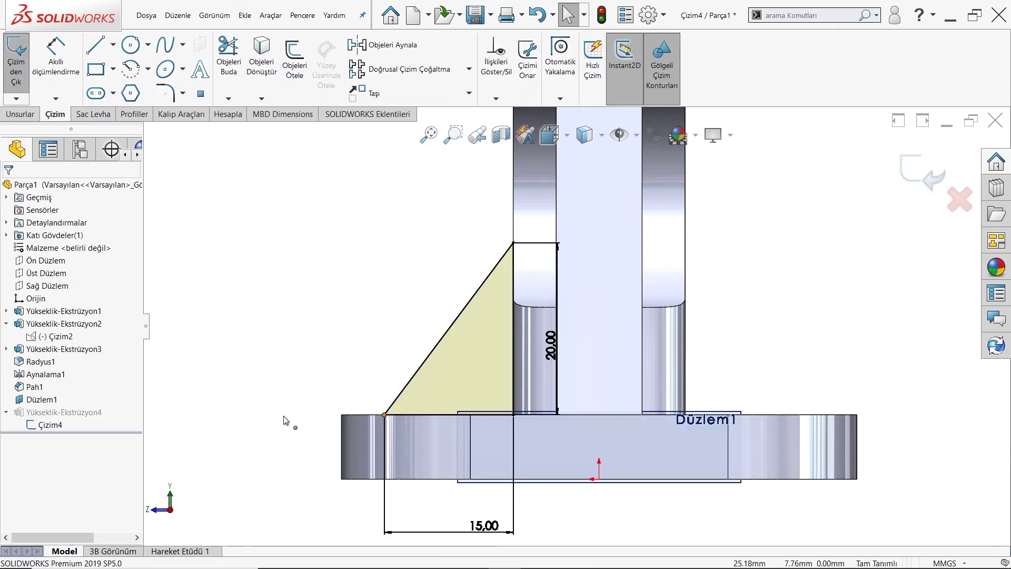
pyautogui.click(385, 415)
pyautogui.click(113, 260)
pyautogui.press('Delete')
pyautogui.press('Escape')
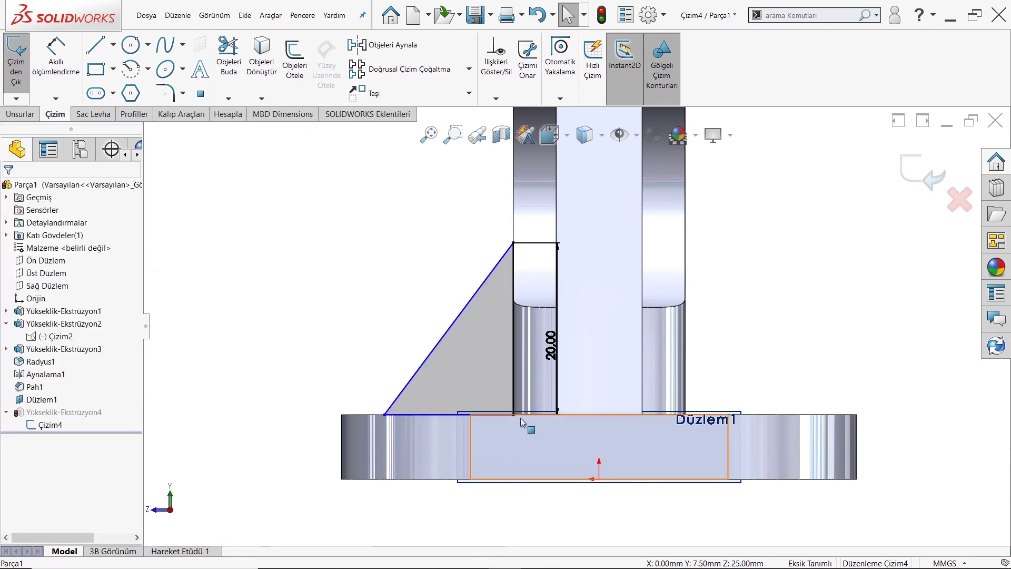
pyautogui.click(514, 414)
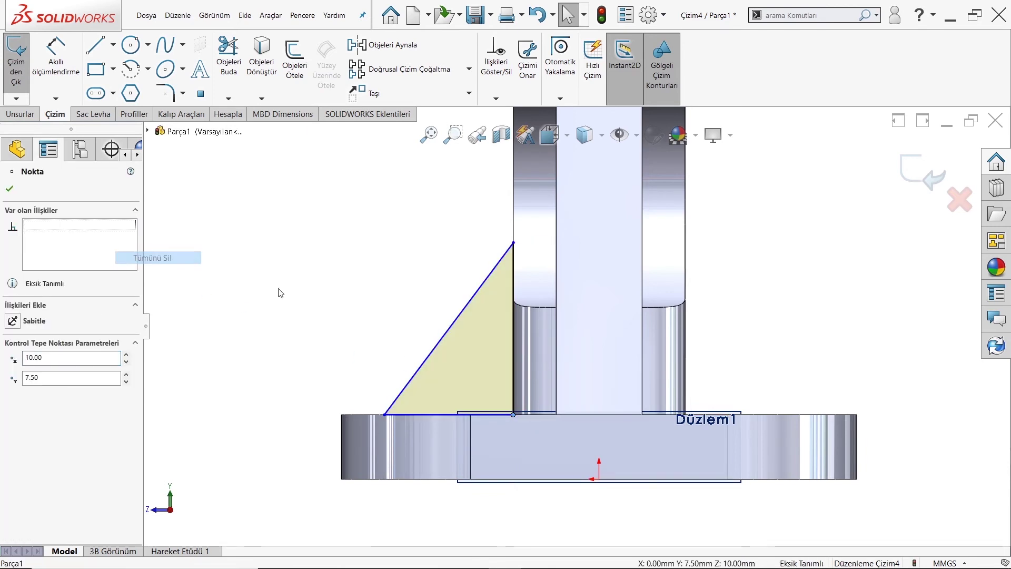
pyautogui.press('Escape')
pyautogui.click(514, 244)
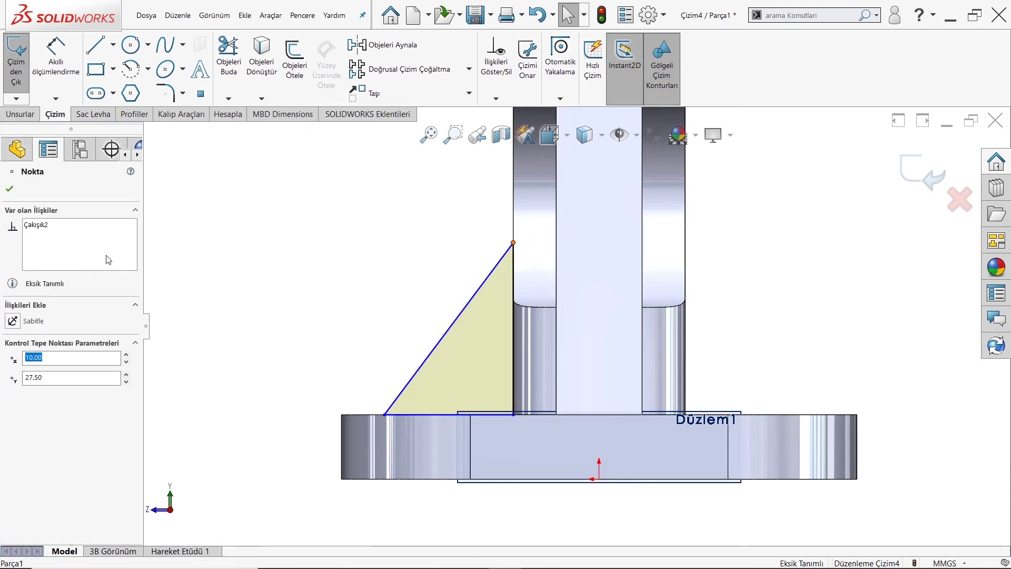
pyautogui.press('Escape')
# Make the triangle's vertical side collinear with the hub's outer edge
pyautogui.click(514, 320)
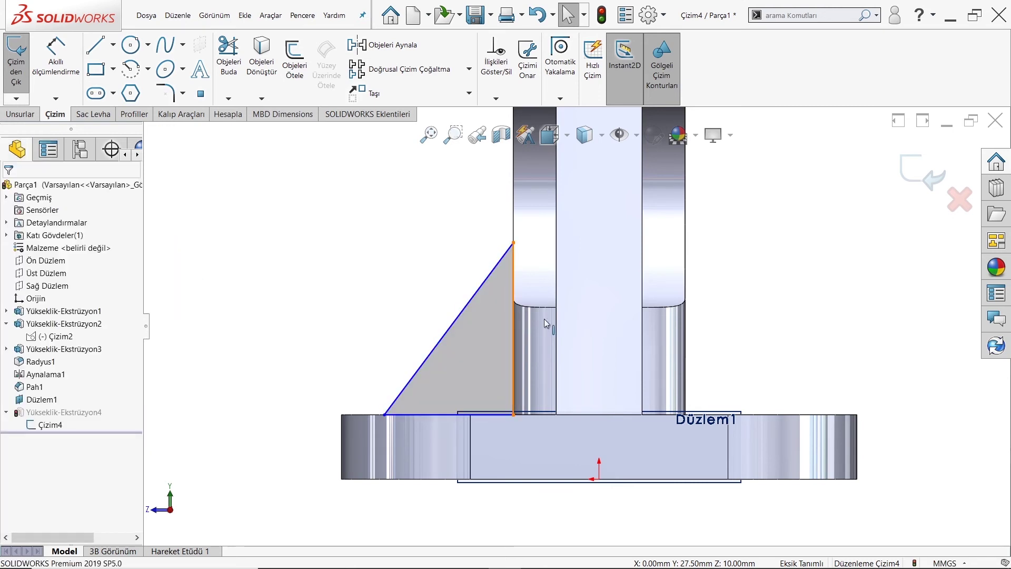
pyautogui.keyDown('ctrl'); pyautogui.click(558, 348); pyautogui.keyUp('ctrl')
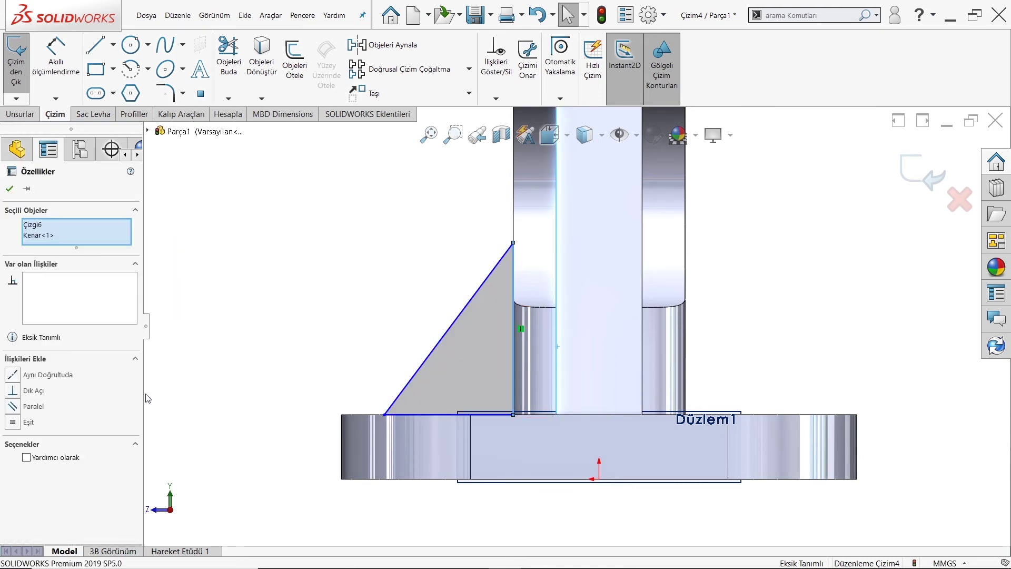
pyautogui.click(43, 375)
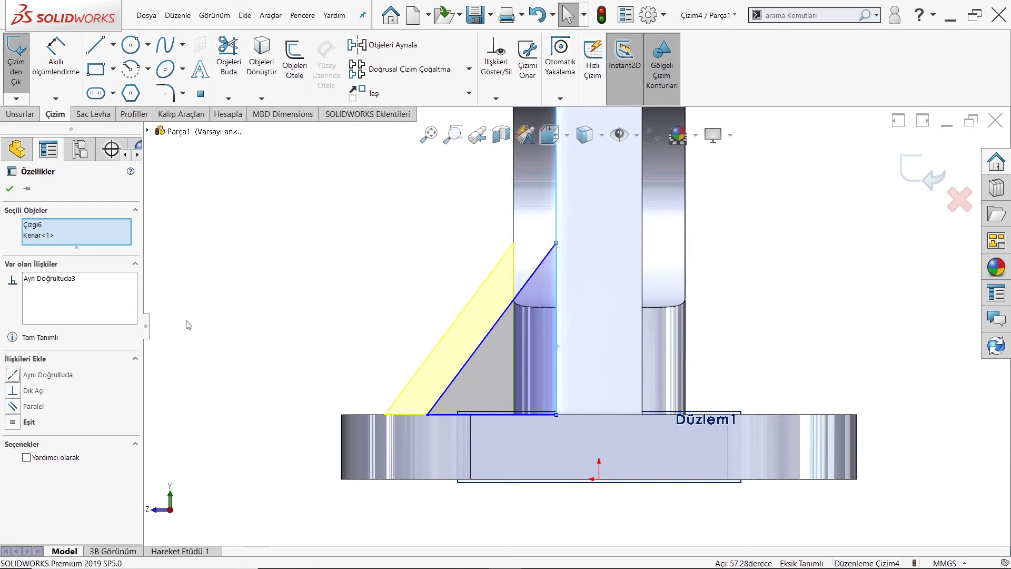
pyautogui.click(9, 188)
pyautogui.scroll(-5, 476, 410)
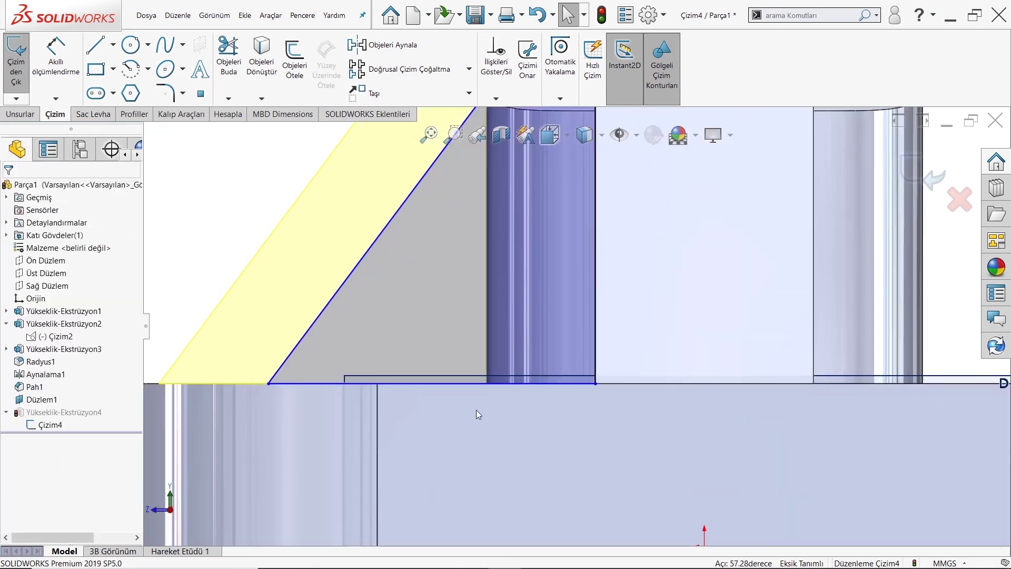
pyautogui.click(592, 384)
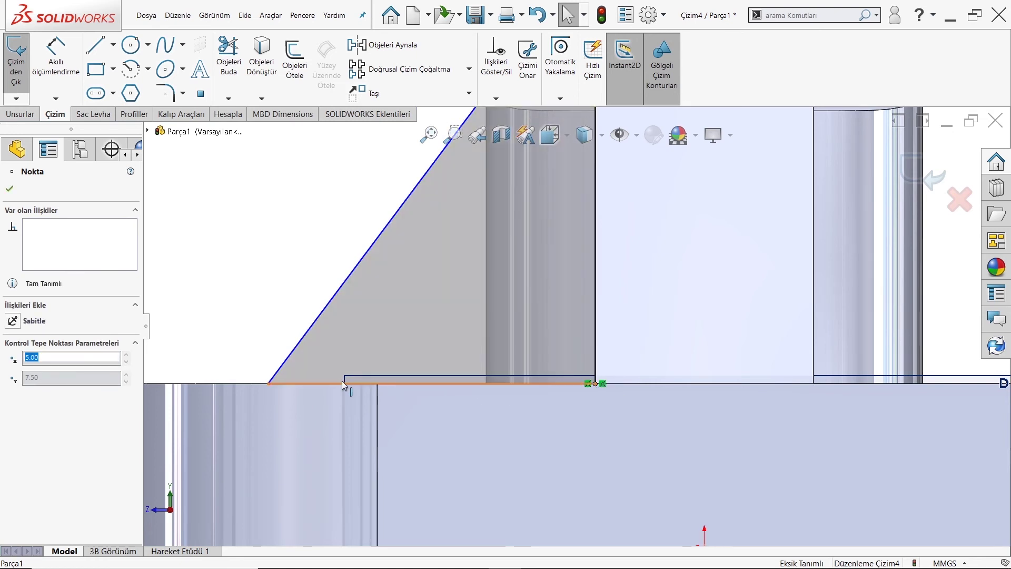
pyautogui.scroll(3, 589, 388)
pyautogui.scroll(4, 603, 333)
# Re-dimension the rib triangle at 20 mm high and 15 mm base
pyautogui.click(55, 58)
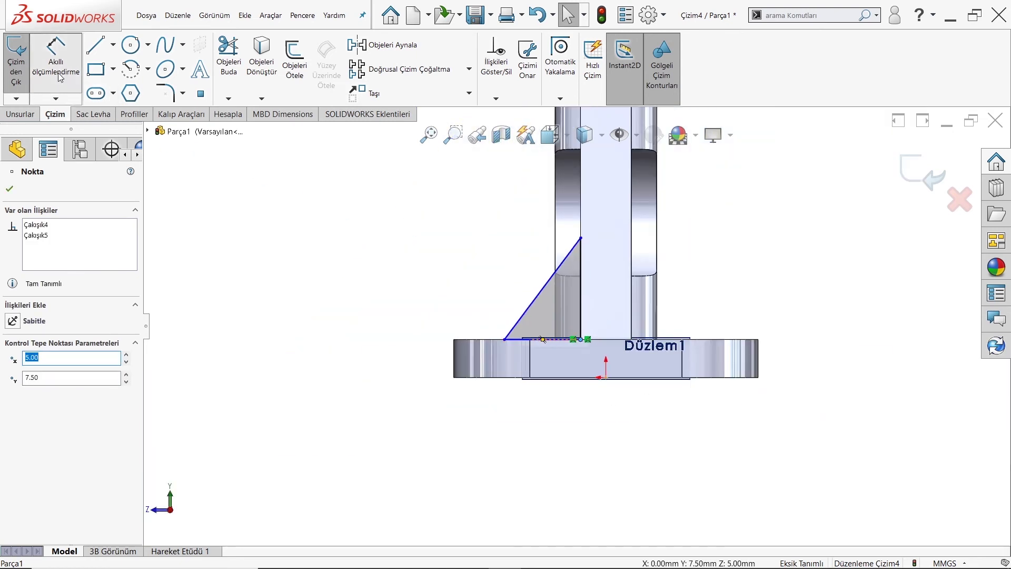
pyautogui.click(605, 283)
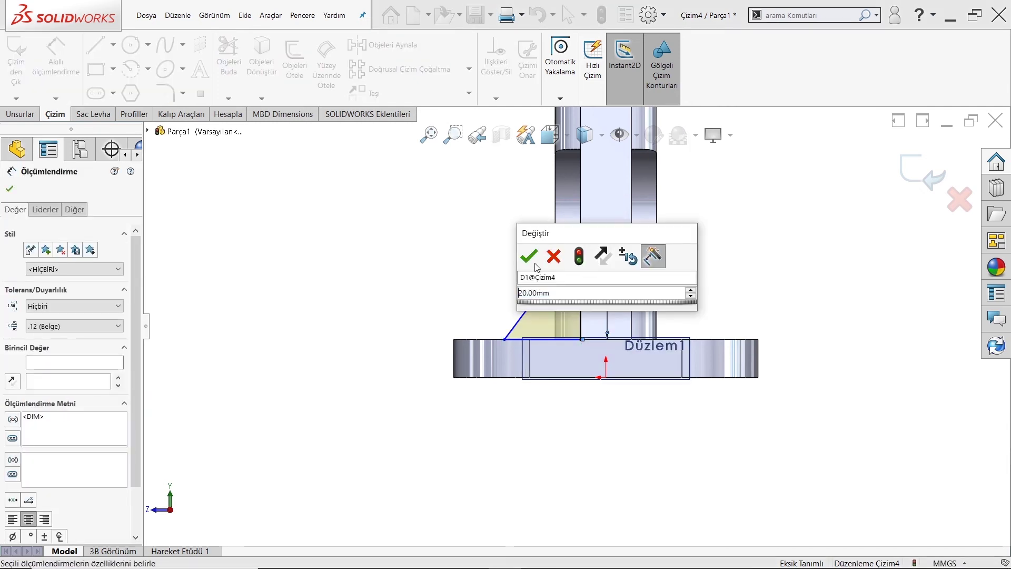
pyautogui.click(528, 256)
pyautogui.click(545, 348)
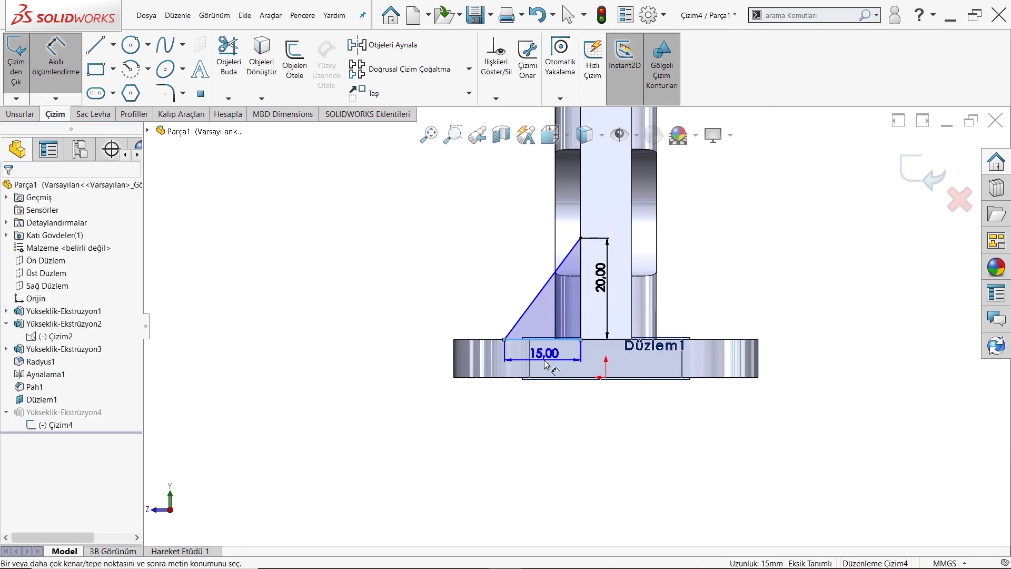
pyautogui.click(547, 366)
pyautogui.press('Return')
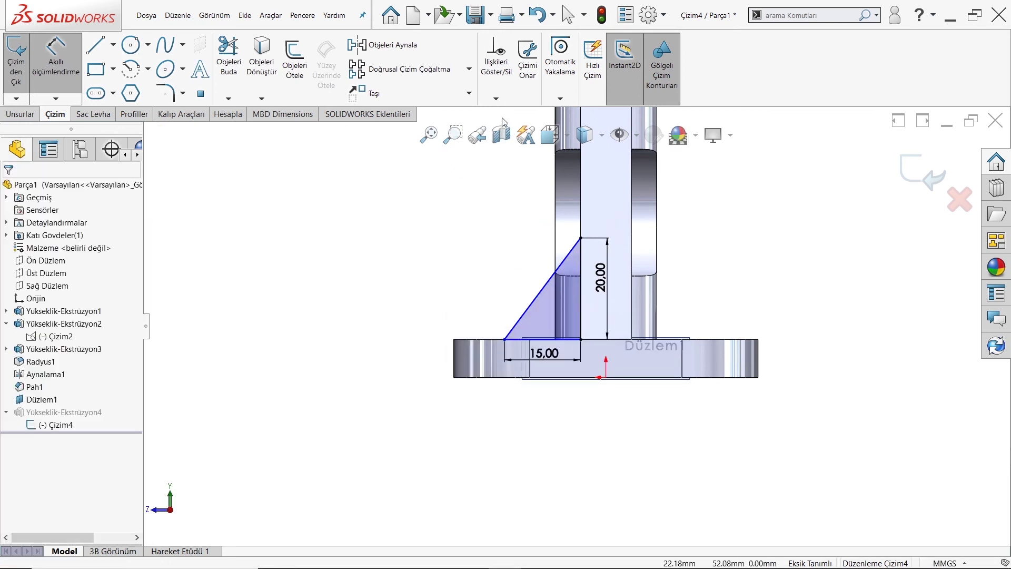
pyautogui.press('Escape')
# Fully define the rib sketch with Fully Define Sketch and exit to rebuild the extrusion
pyautogui.click(495, 99)
pyautogui.click(532, 138)
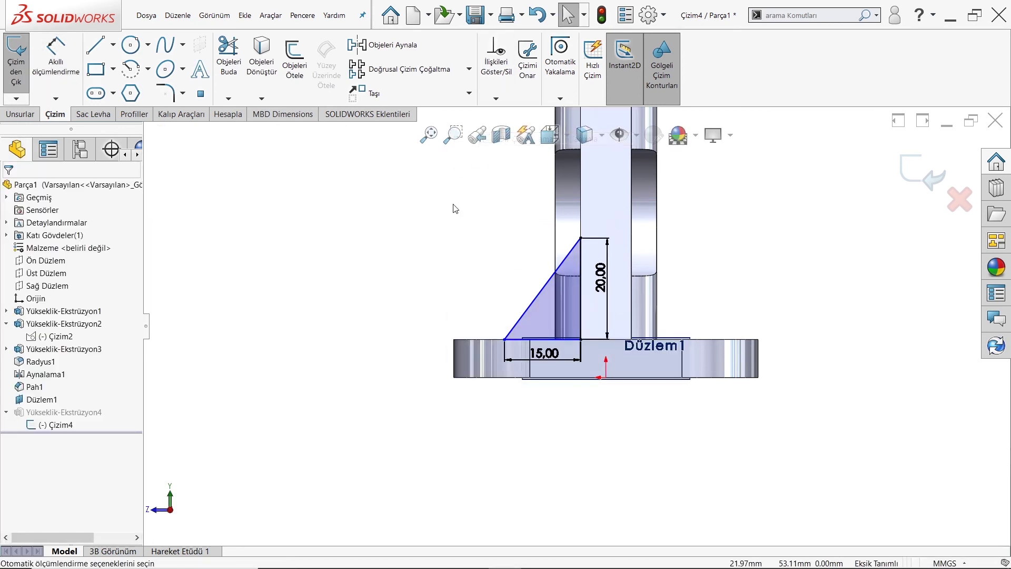
pyautogui.moveTo(452, 208); pyautogui.dragTo(653, 243)
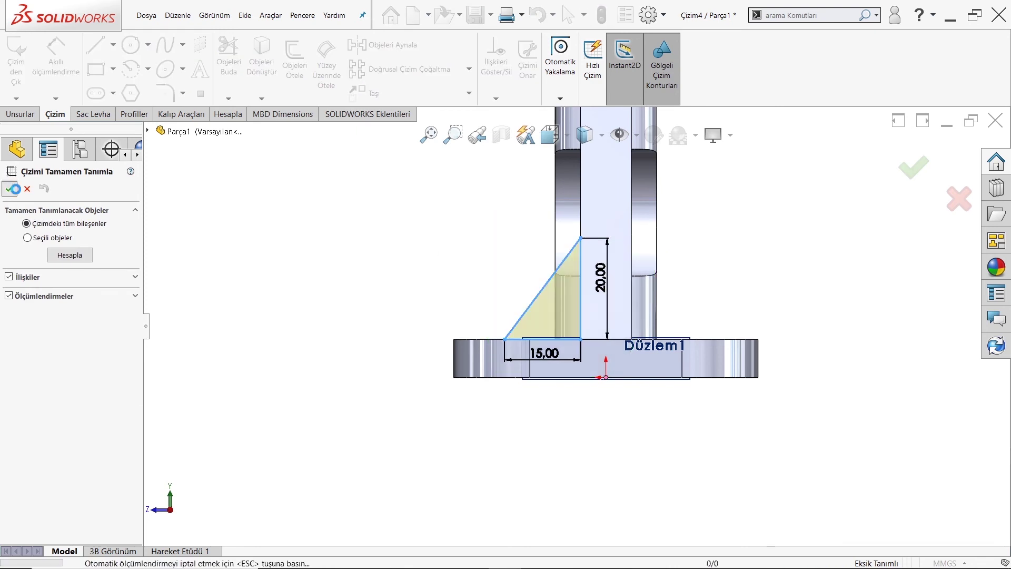
pyautogui.click(914, 168)
pyautogui.click(902, 184)
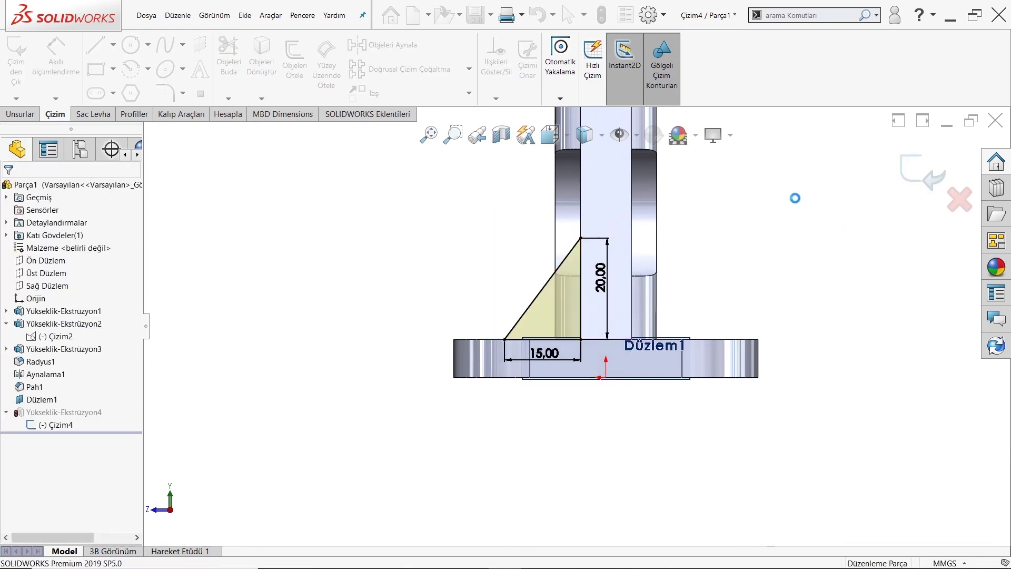
# Round the triangular rib's two edges with a 2.5 mm fillet
pyautogui.moveTo(599, 308)
pyautogui.mouseDown(button='middle')
pyautogui.moveTo(664, 388)
pyautogui.moveTo(688, 294)
pyautogui.mouseUp(button='middle')
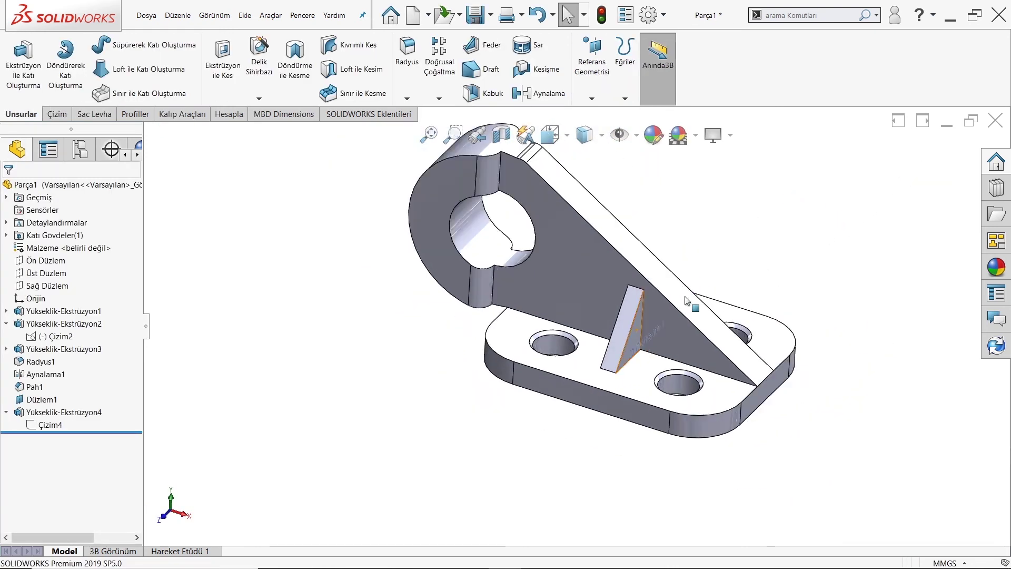
pyautogui.scroll(-2, 688, 293)
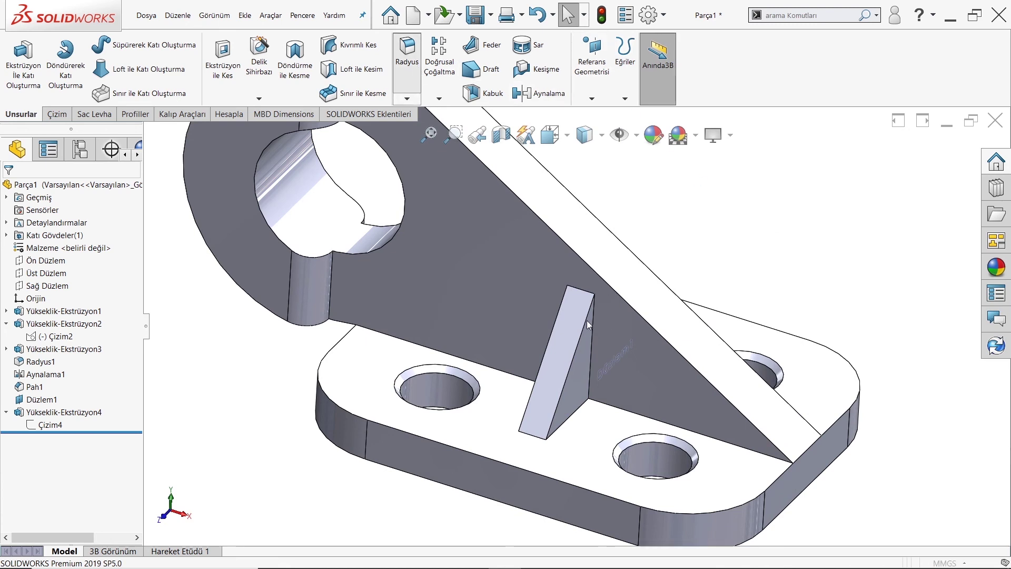
pyautogui.click(552, 331)
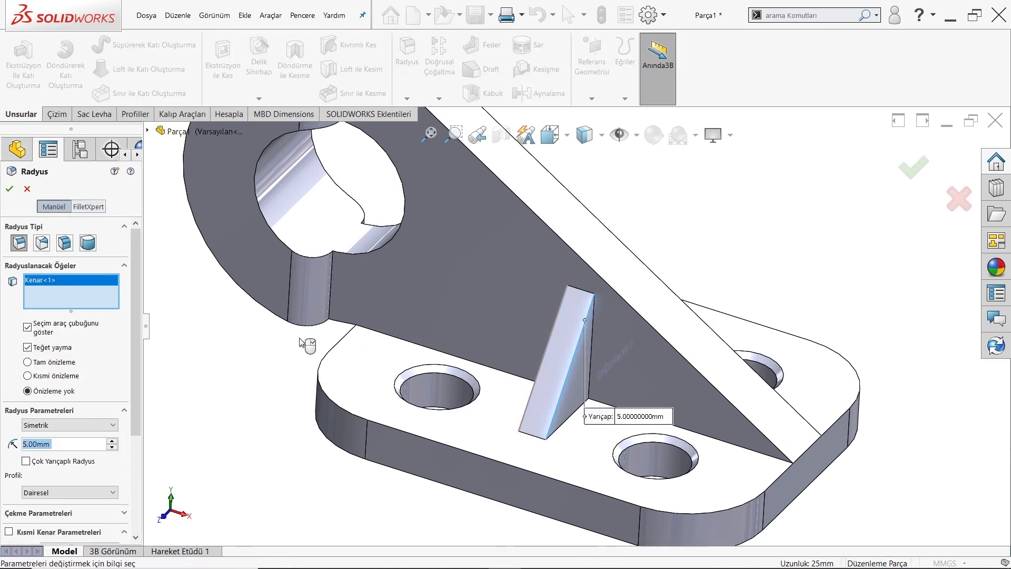
pyautogui.write('2.5')
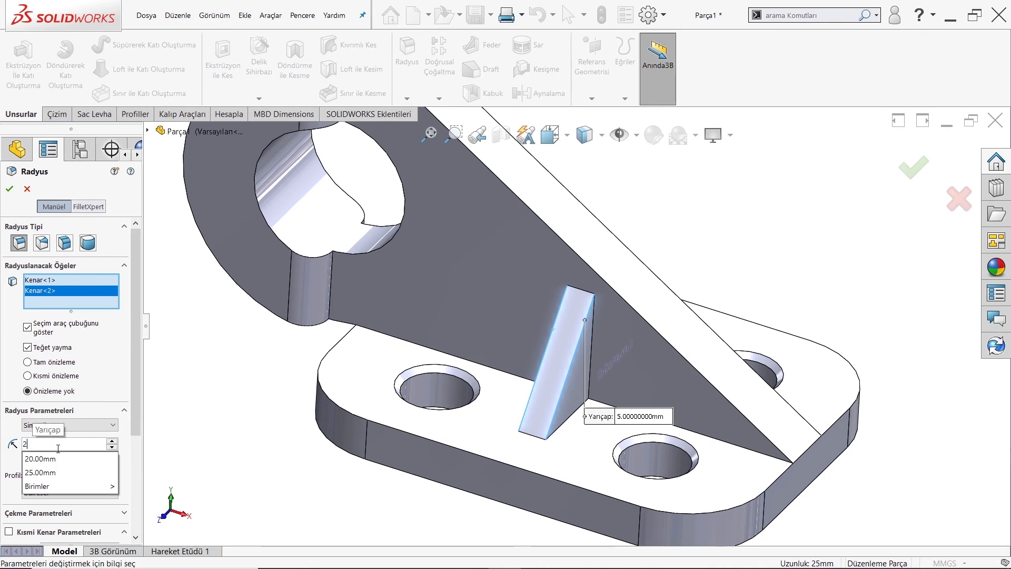
pyautogui.press('Return')
pyautogui.press('Return')
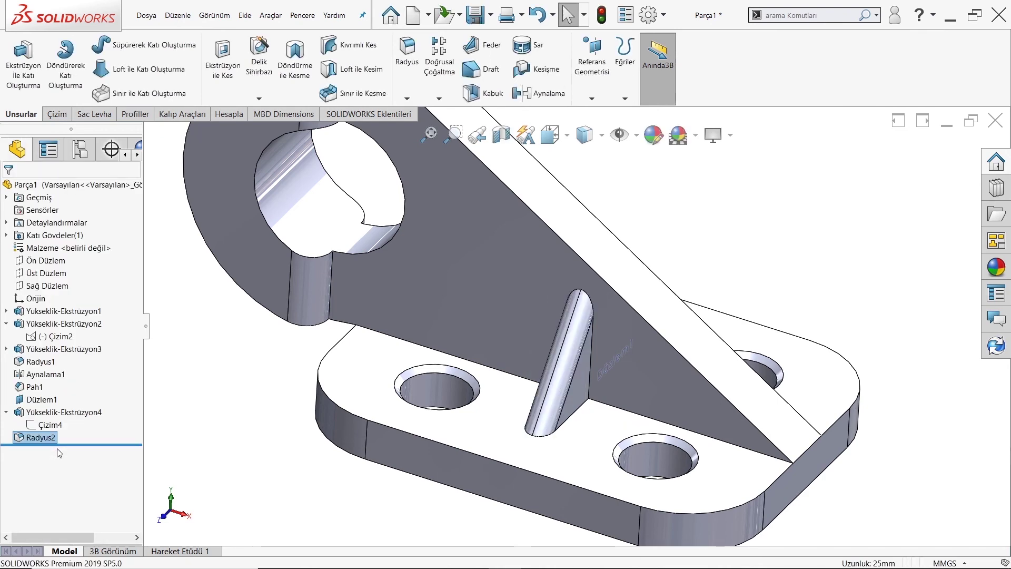
pyautogui.scroll(3, 437, 424)
pyautogui.moveTo(474, 418)
pyautogui.mouseDown(button='middle')
pyautogui.moveTo(614, 416)
pyautogui.moveTo(474, 421)
pyautogui.moveTo(713, 341)
pyautogui.moveTo(606, 319)
pyautogui.moveTo(553, 286)
pyautogui.moveTo(546, 346)
pyautogui.mouseUp(button='middle')
pyautogui.scroll(-3, 545, 345)
pyautogui.scroll(-2, 630, 326)
# Mirror Yükseklik-Ekstrüzyon4 and Radyus2 across Ön Düzlem to add the opposite rib
pyautogui.scroll(4, 687, 364)
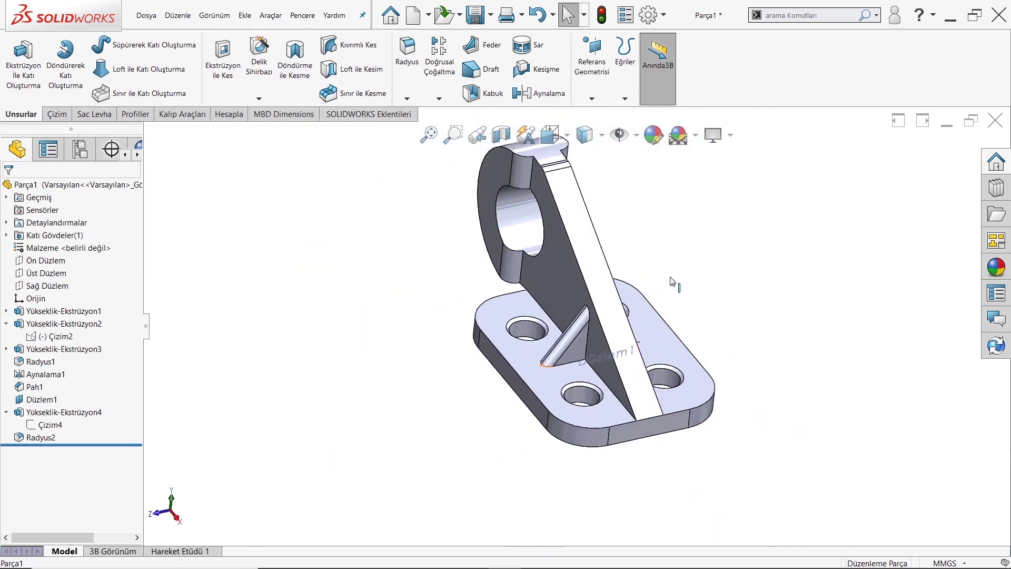
pyautogui.click(46, 261)
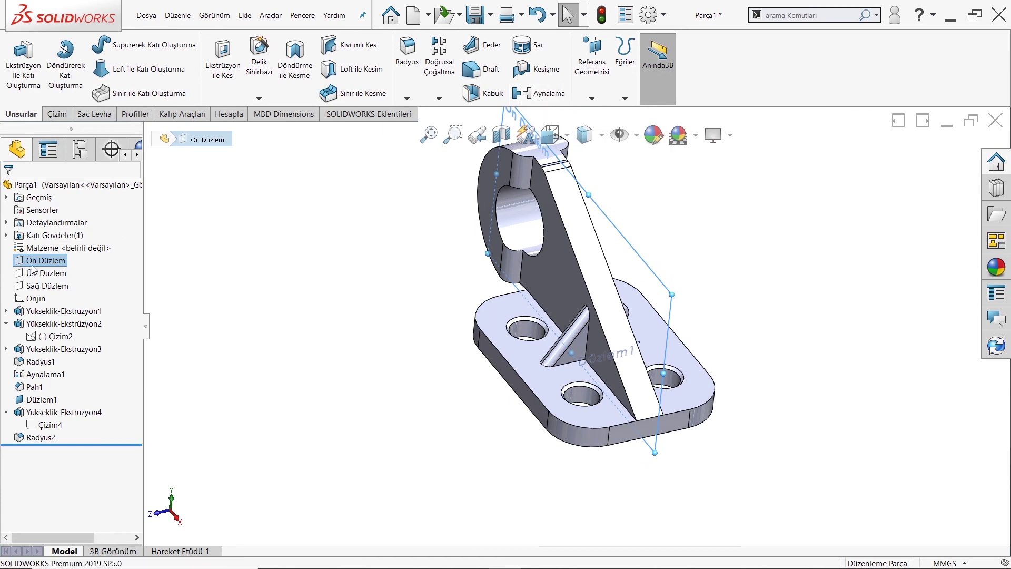
pyautogui.click(565, 97)
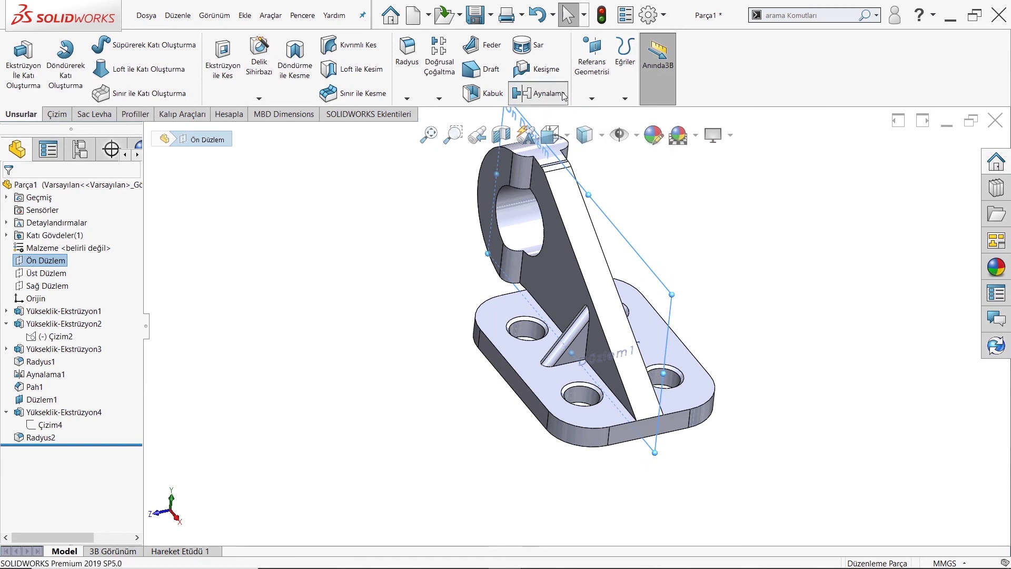
pyautogui.click(577, 347)
pyautogui.scroll(-3, 577, 342)
pyautogui.click(575, 323)
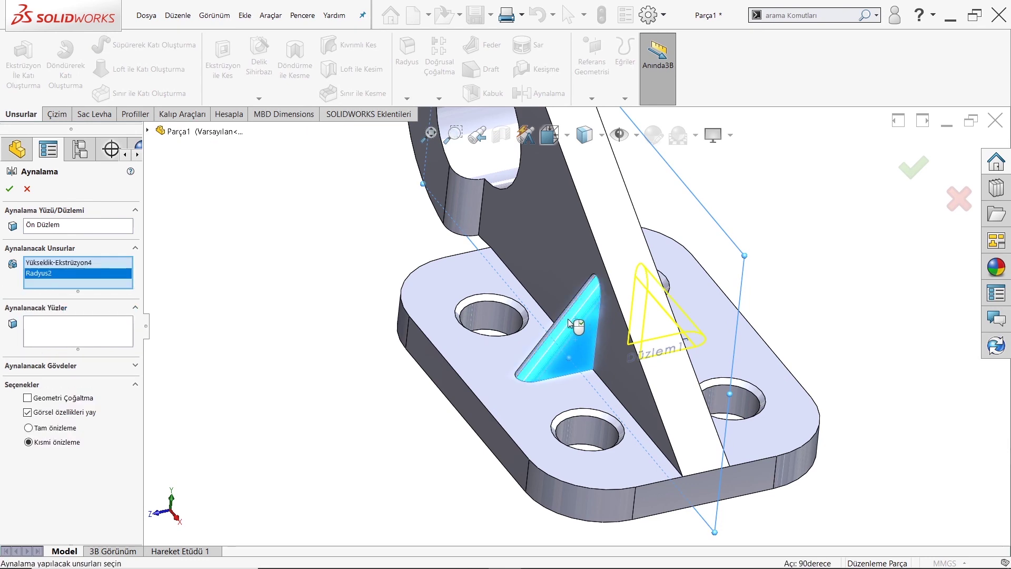
pyautogui.moveTo(575, 323)
pyautogui.mouseDown(button='middle')
pyautogui.moveTo(621, 351)
pyautogui.moveTo(167, 285)
pyautogui.mouseUp(button='middle')
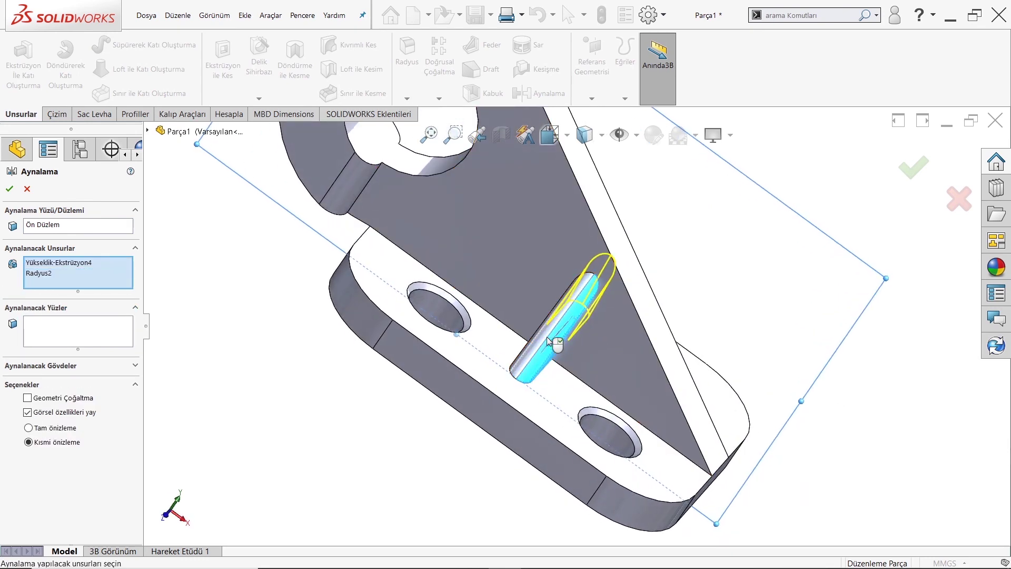
pyautogui.click(8, 188)
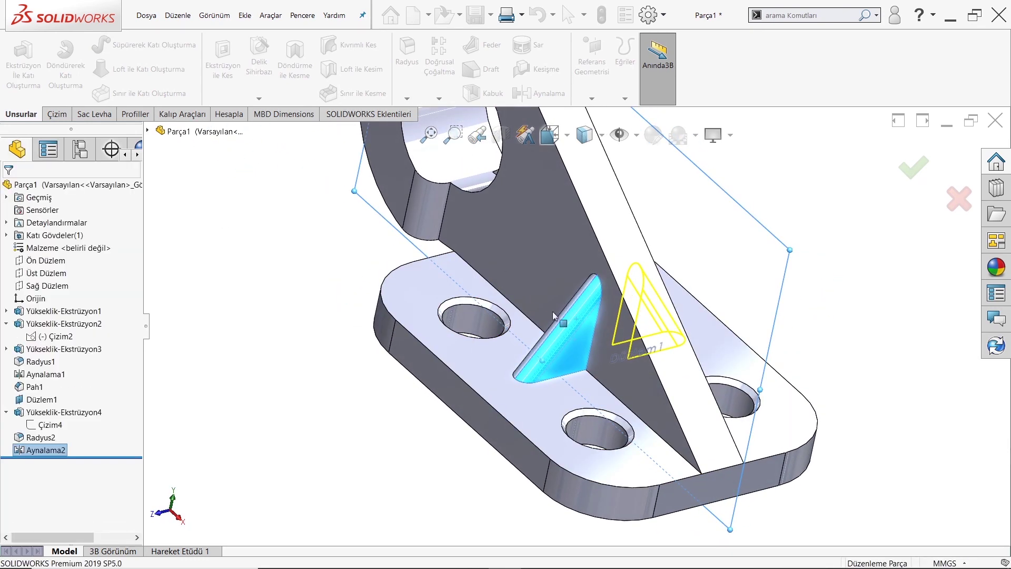
pyautogui.moveTo(570, 336)
pyautogui.mouseDown(button='middle')
pyautogui.moveTo(517, 330)
pyautogui.moveTo(722, 230)
pyautogui.mouseUp(button='middle')
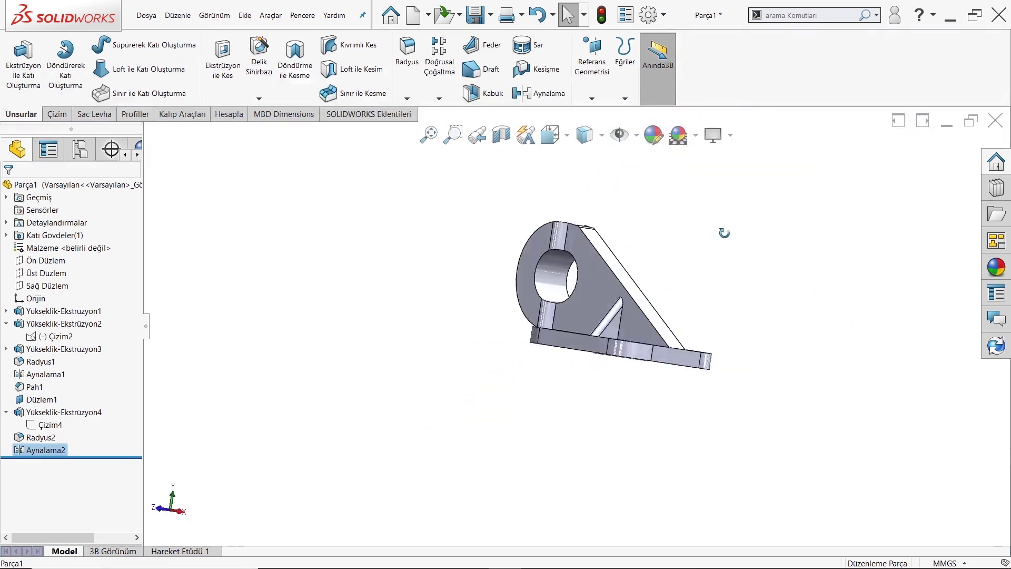
# Preview yellow and green colours on the part, then cancel the appearance change
pyautogui.scroll(3, 618, 262)
pyautogui.moveTo(607, 297)
pyautogui.mouseDown(button='middle')
pyautogui.moveTo(561, 337)
pyautogui.moveTo(602, 187)
pyautogui.mouseUp(button='middle')
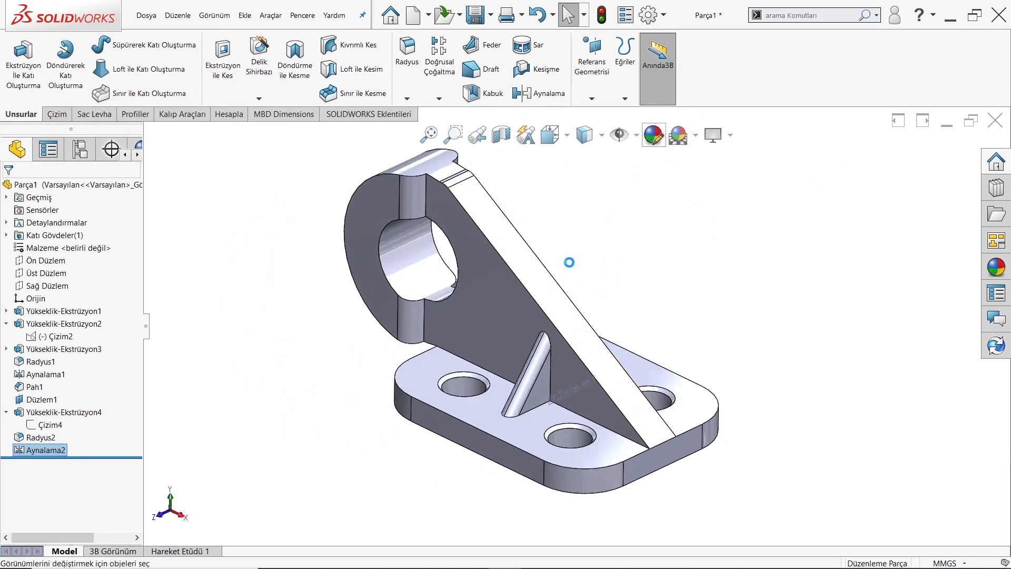
pyautogui.click(498, 265)
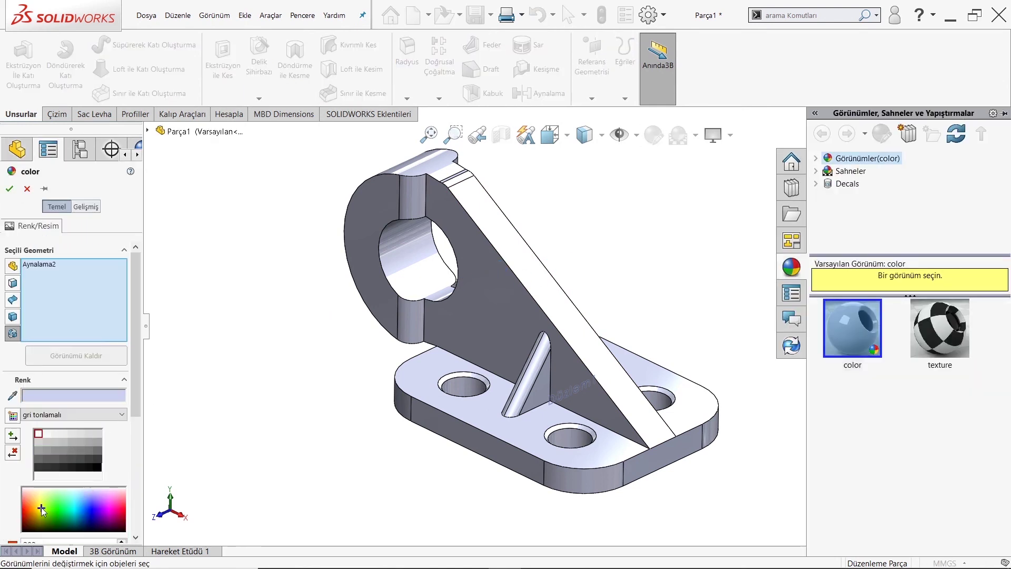
pyautogui.click(41, 507)
pyautogui.click(67, 512)
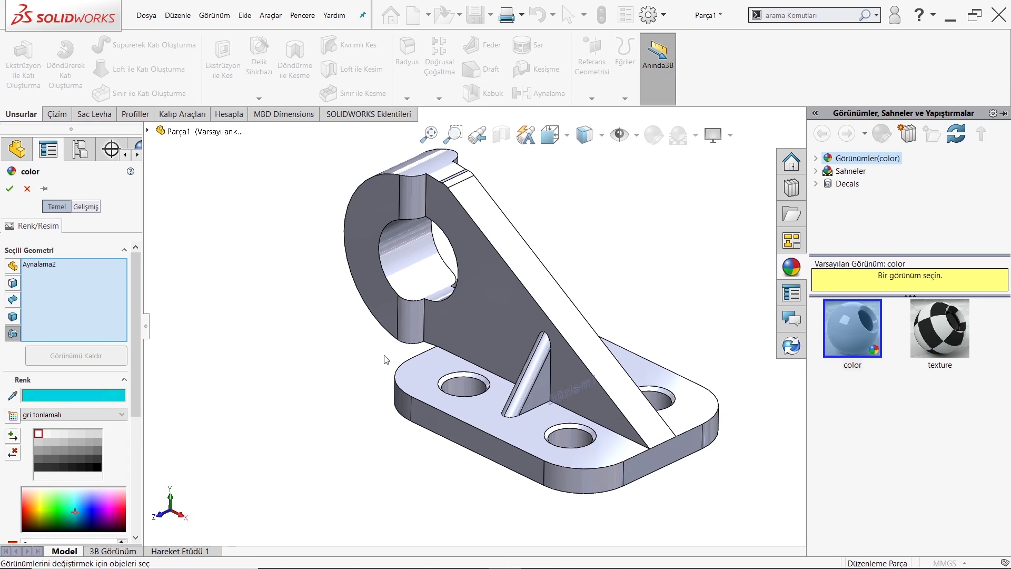
pyautogui.click(419, 356)
pyautogui.press('Escape')
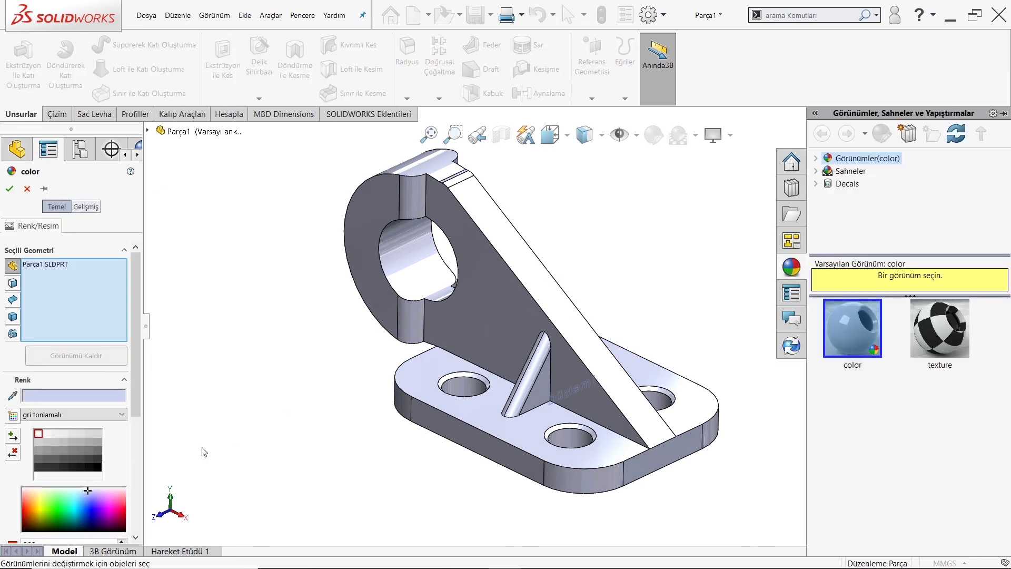
# Apply green from the standard colour palette to the whole part and confirm it
pyautogui.click(74, 415)
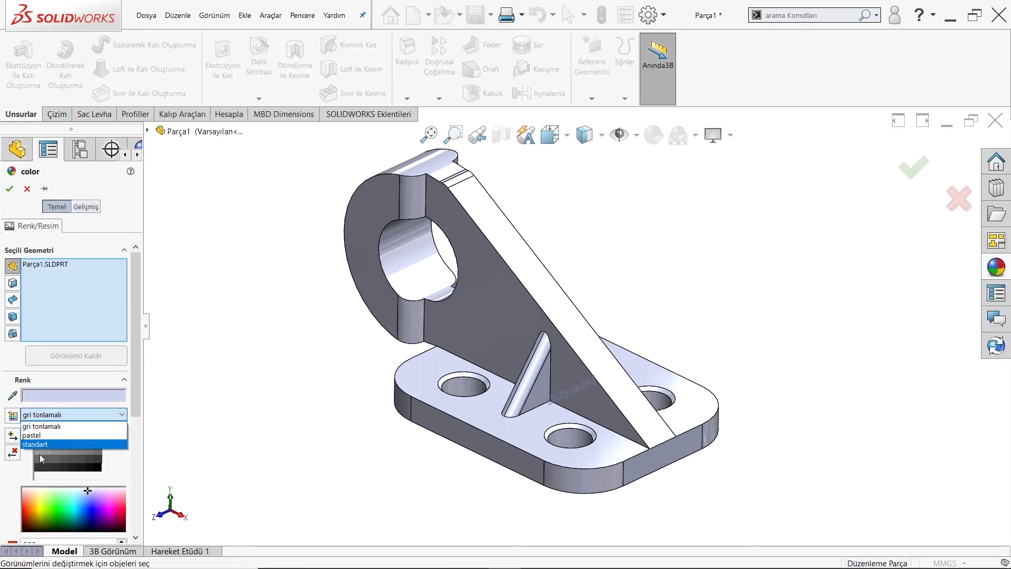
pyautogui.click(38, 445)
pyautogui.click(70, 452)
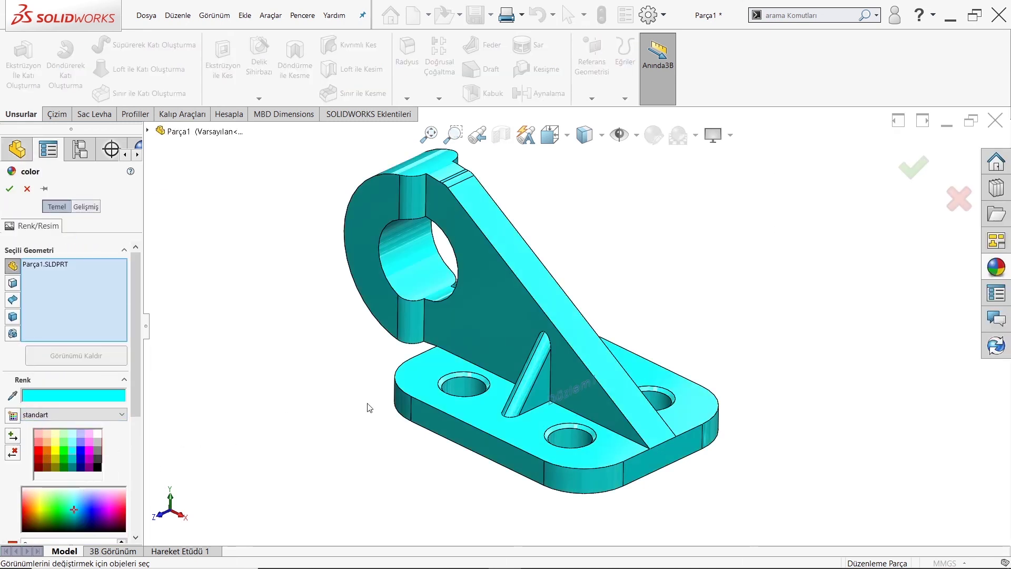
pyautogui.click(63, 453)
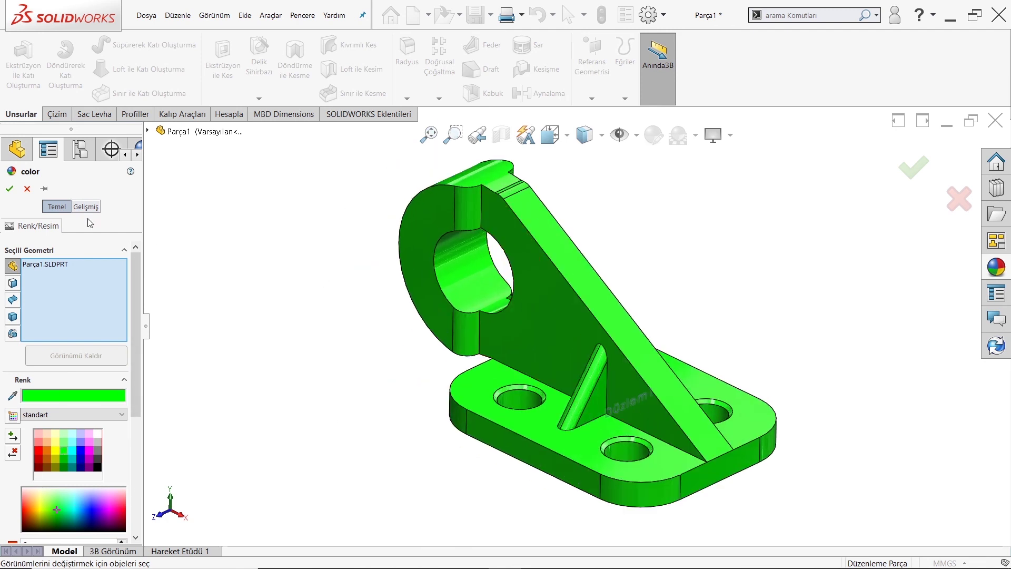
pyautogui.click(17, 188)
pyautogui.moveTo(560, 326)
pyautogui.mouseDown(button='middle')
pyautogui.moveTo(490, 290)
pyautogui.moveTo(639, 292)
pyautogui.mouseUp(button='middle')
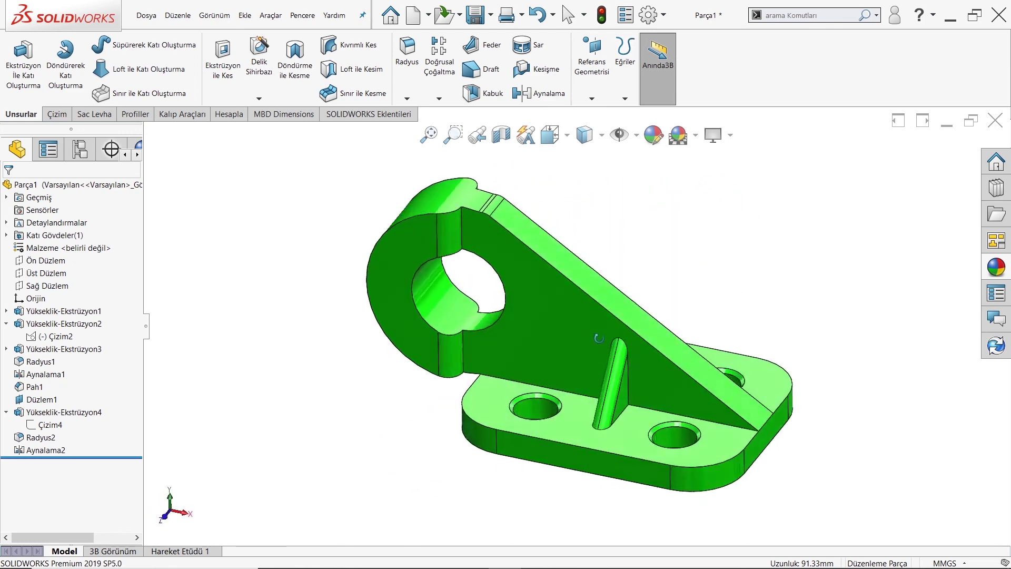
pyautogui.scroll(2, 647, 378)
pyautogui.scroll(-2, 672, 397)
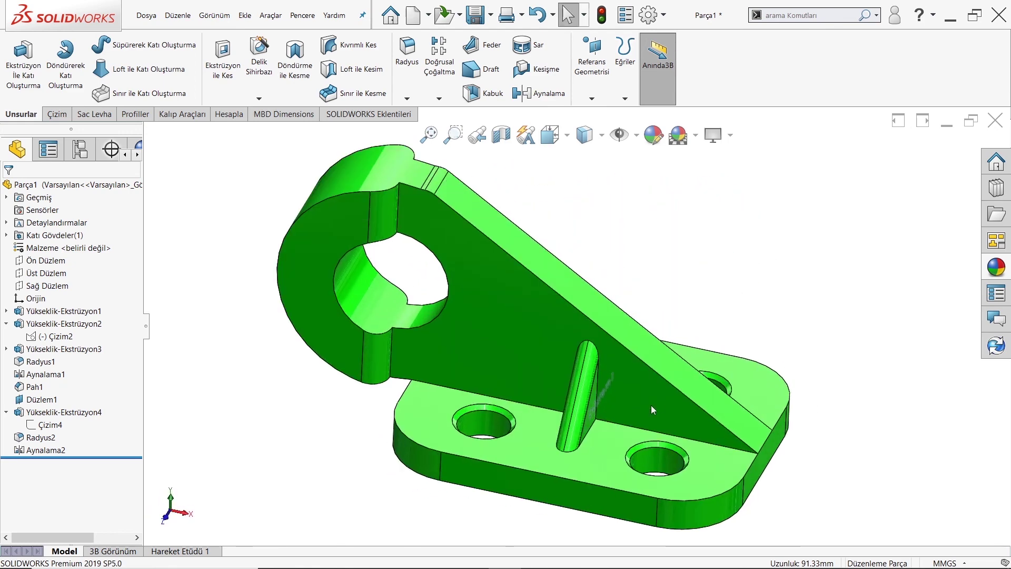